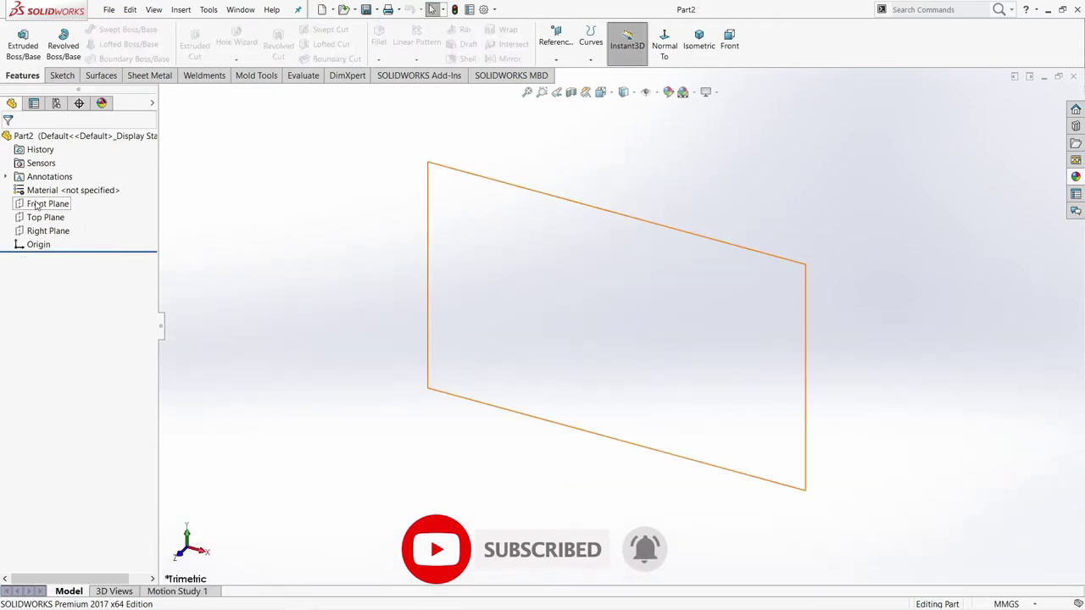
Step: Select the Front Plane in the new, empty part
{"action": "left_click", "coordinate": [43, 204]}
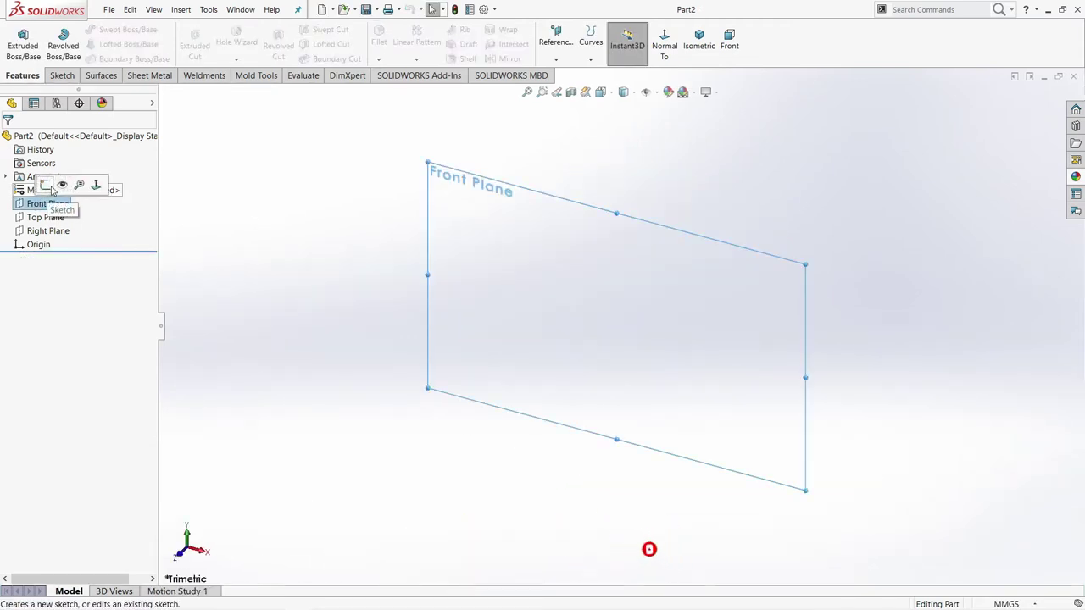
Step: Start a sketch on the Front Plane and draw a vertical centerline up from the origin
{"action": "left_click", "coordinate": [49, 186]}
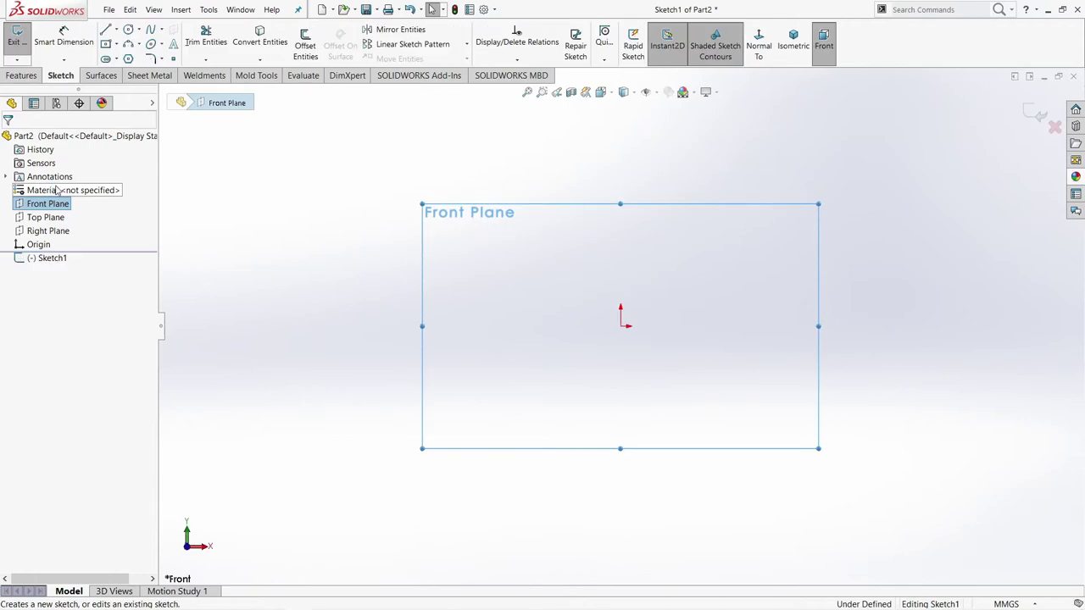
{"action": "left_click", "coordinate": [106, 43]}
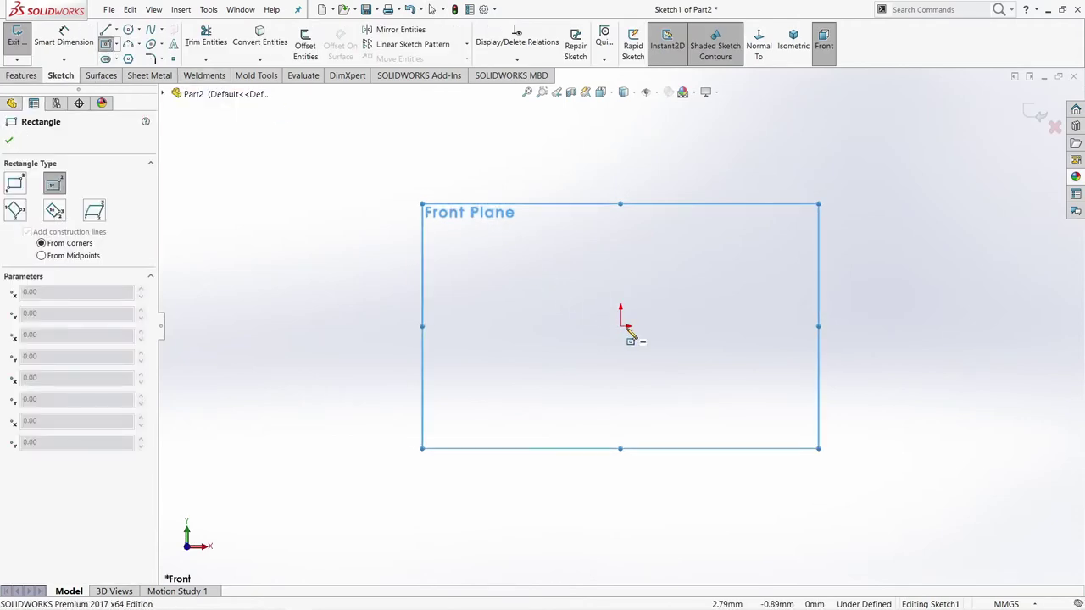
{"action": "key", "text": "Escape"}
{"action": "left_click", "coordinate": [116, 29]}
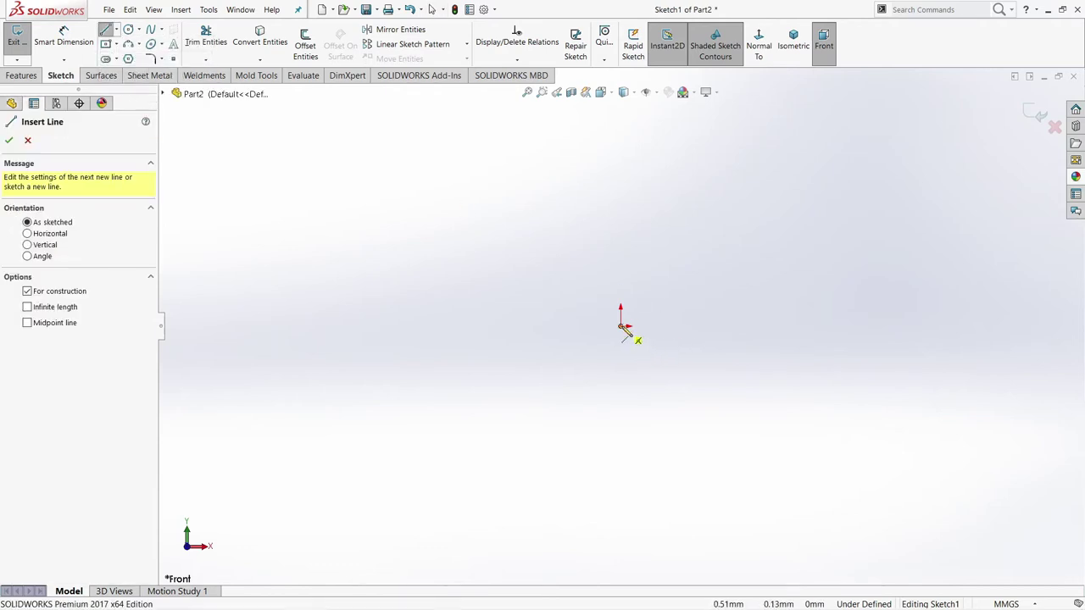
{"action": "left_click", "coordinate": [623, 326]}
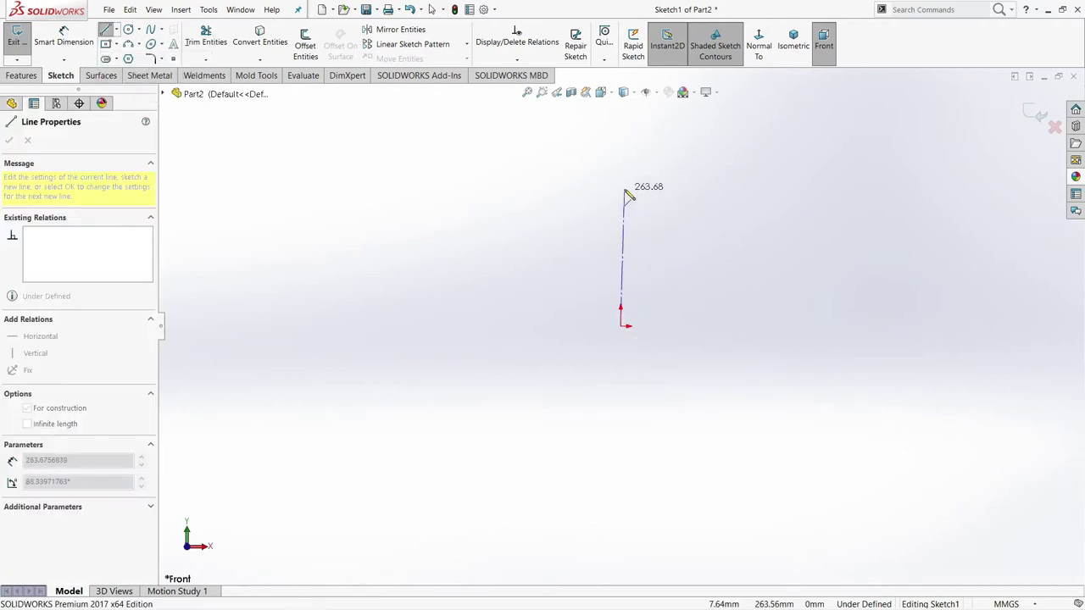
{"action": "left_click", "coordinate": [621, 162]}
{"action": "scroll", "coordinate": [650, 244], "scroll_direction": "down", "scroll_amount": 1}
{"action": "key", "text": "Escape"}
{"action": "scroll", "coordinate": [672, 290], "scroll_direction": "down", "scroll_amount": 3}
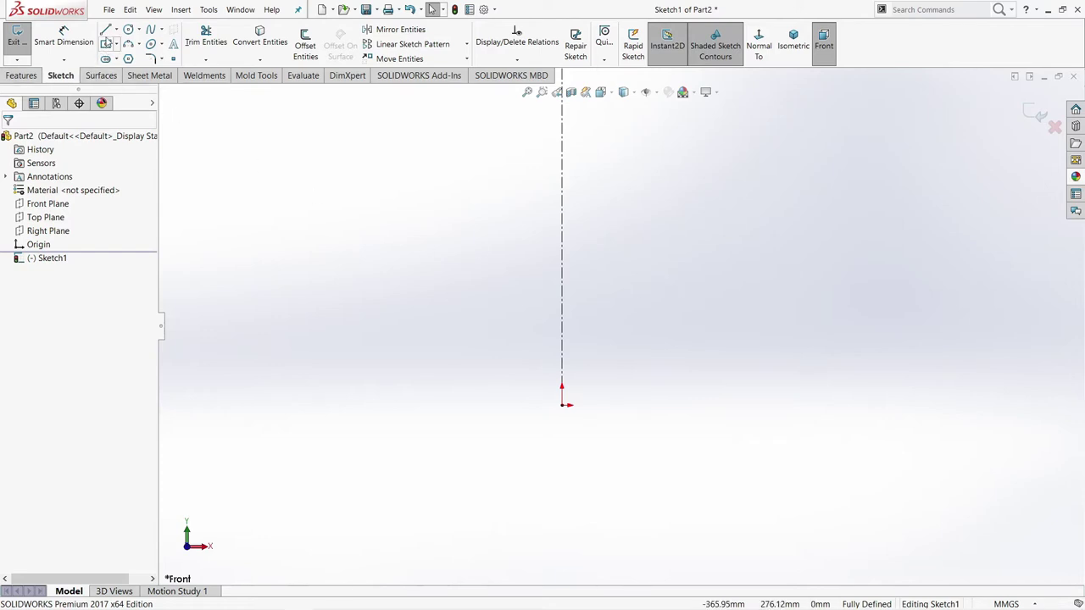
Step: Draw a line from the origin running right, then slanting upward
{"action": "left_click", "coordinate": [105, 29]}
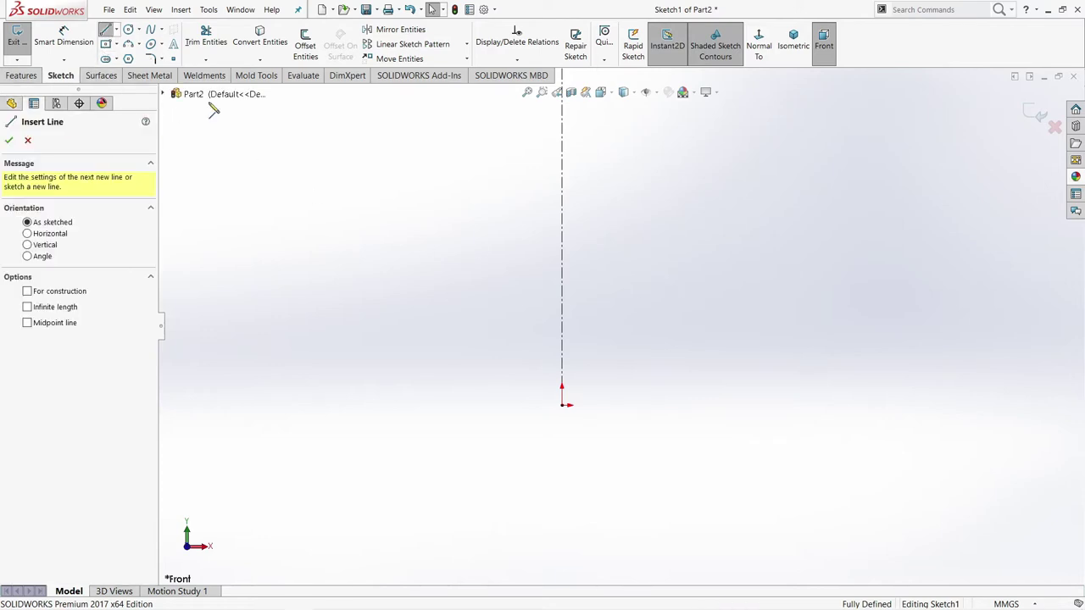
{"action": "left_click", "coordinate": [562, 405]}
{"action": "left_click", "coordinate": [663, 405]}
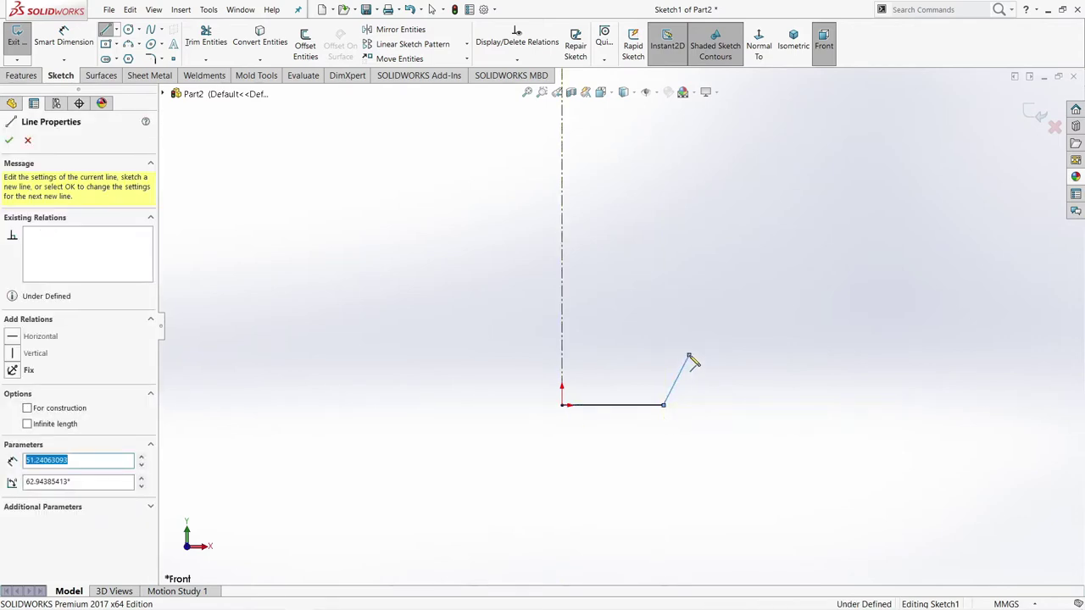
{"action": "double_click", "coordinate": [690, 359]}
{"action": "key", "text": "Escape"}
{"action": "key", "text": "z"}
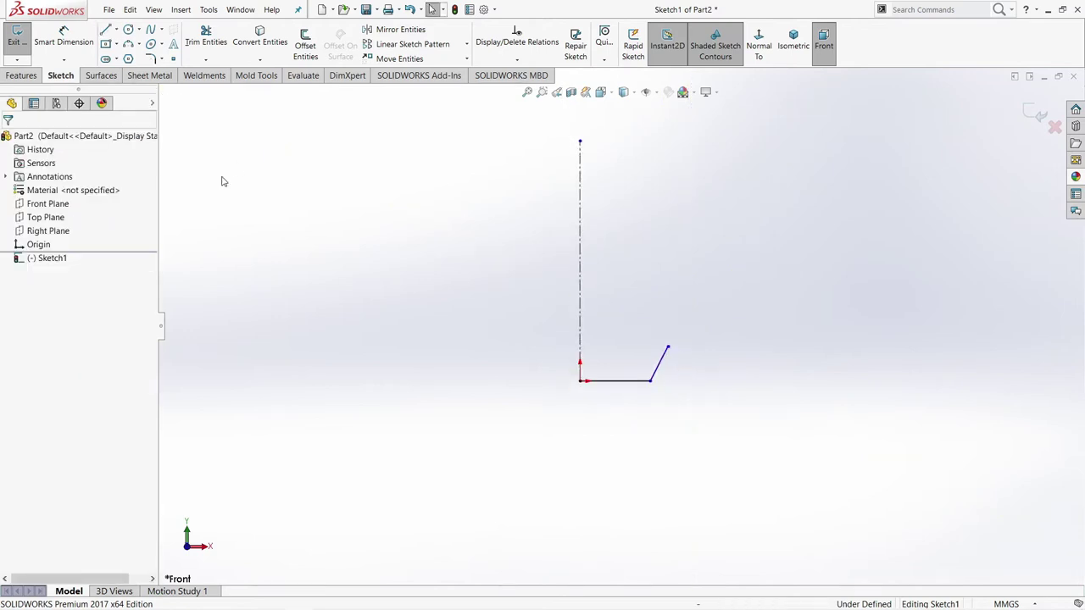
Step: Draw a horizontal centerline to the right from the vertical centerline, then begin dimensioning the base line
{"action": "left_click", "coordinate": [116, 29]}
{"action": "left_click", "coordinate": [135, 56]}
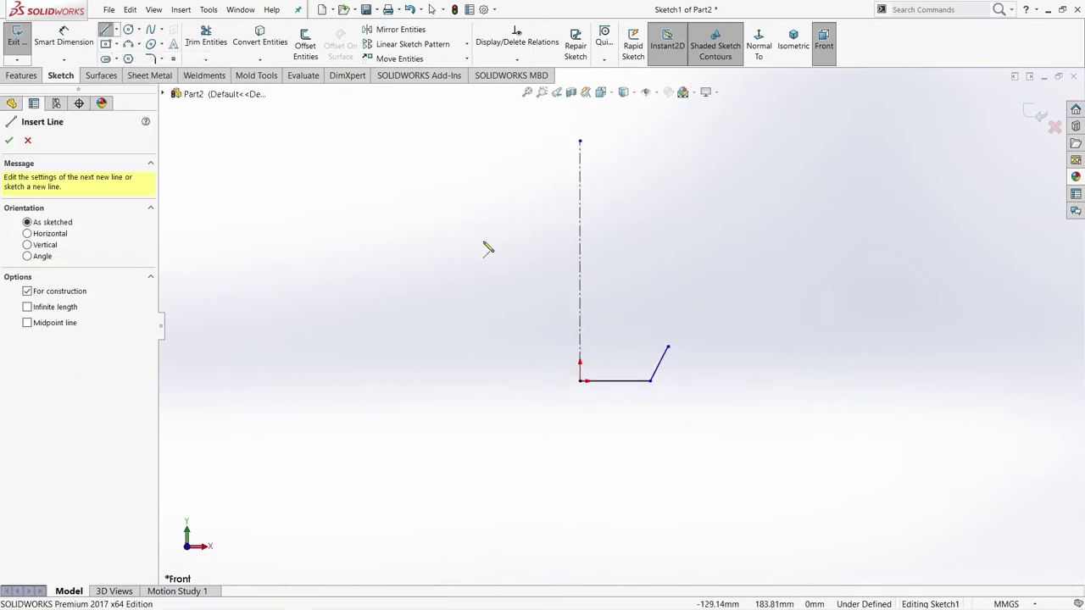
{"action": "left_click", "coordinate": [579, 261]}
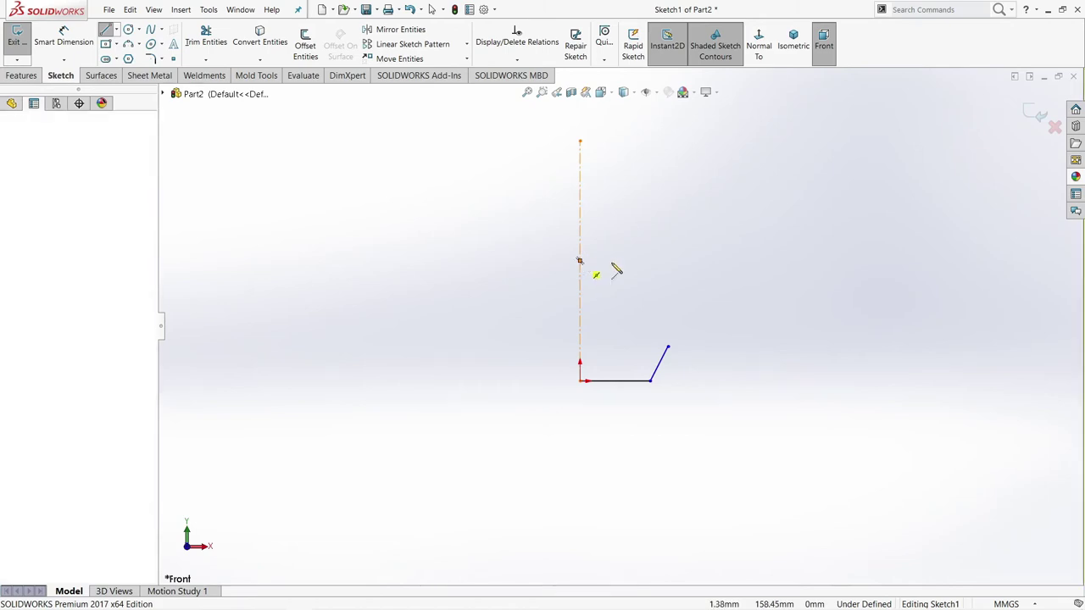
{"action": "left_click", "coordinate": [703, 261]}
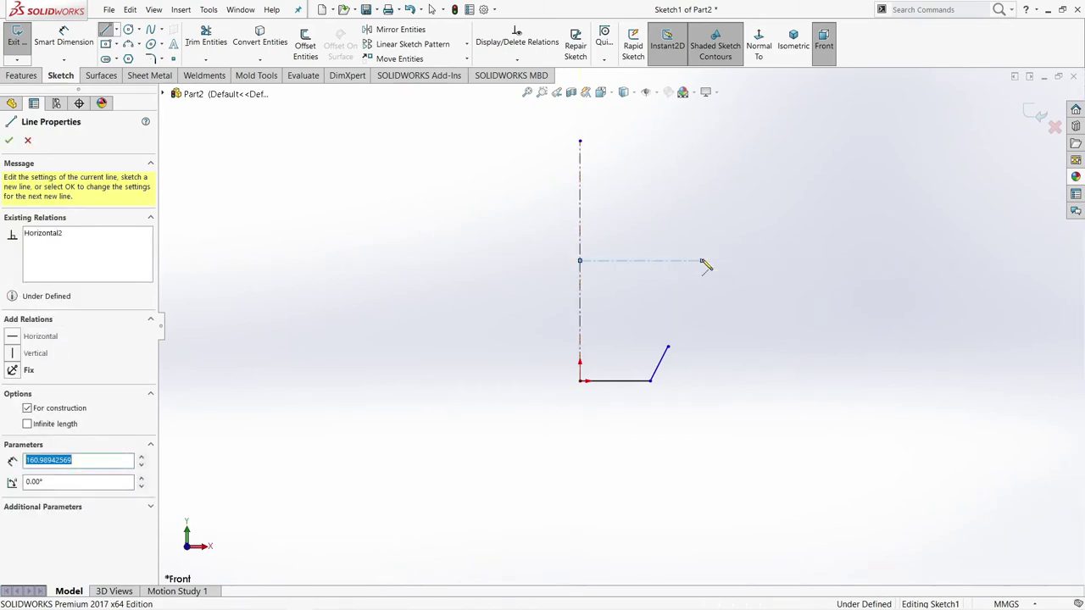
{"action": "key", "text": "Escape"}
{"action": "right_click_drag", "start_coordinate": [700, 370], "coordinate": [690, 281]}
{"action": "left_click", "coordinate": [625, 381]}
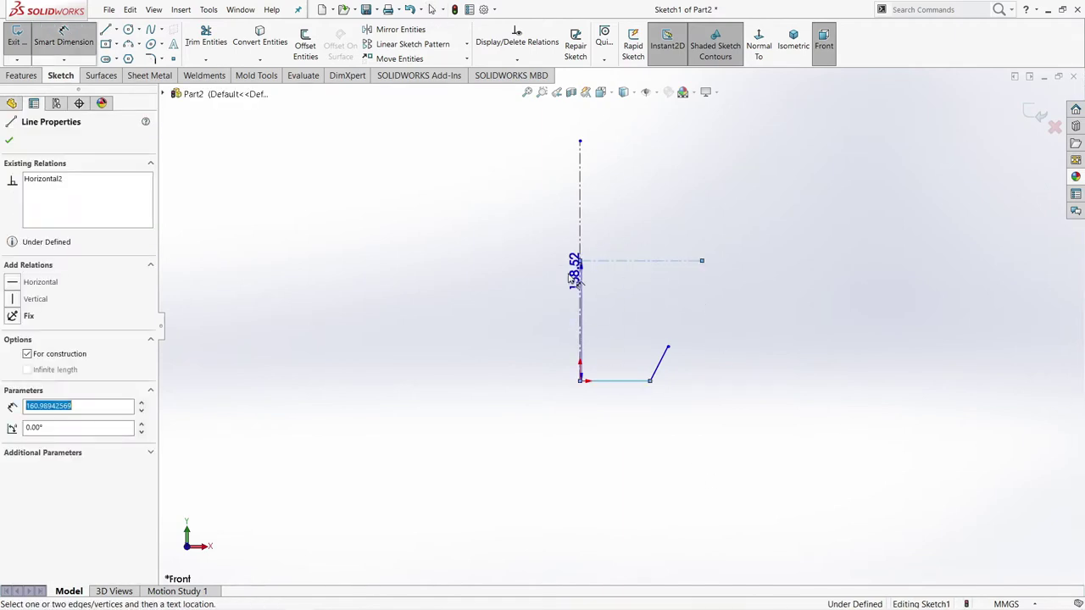
Step: Dimension the centerline 15 above the base and the base line 9.50 long
{"action": "left_click", "coordinate": [476, 292]}
{"action": "type", "text": "15"}
{"action": "key", "text": "Return"}
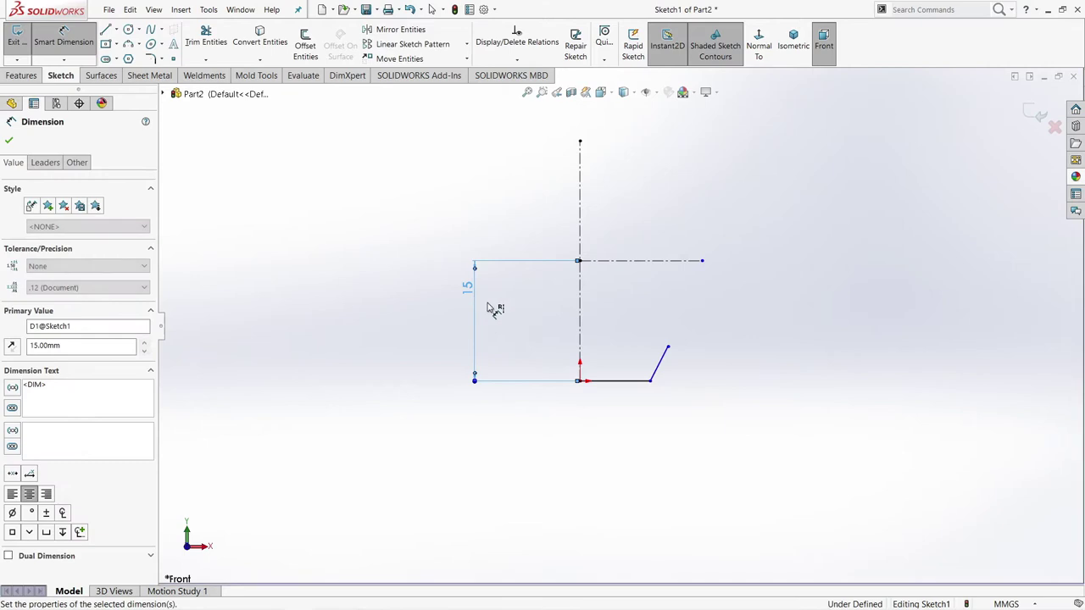
{"action": "left_click", "coordinate": [627, 386]}
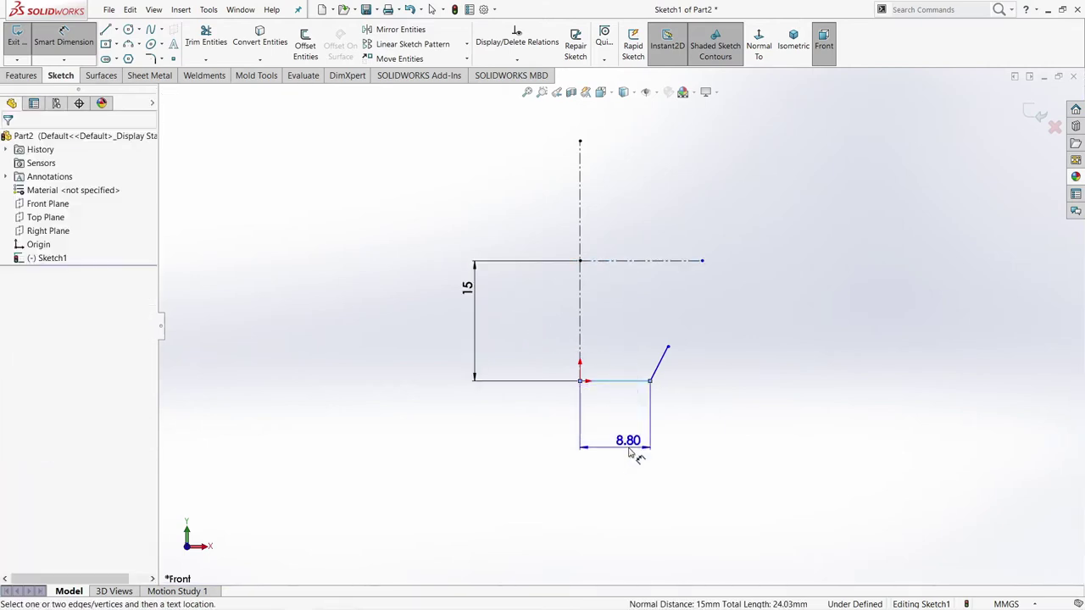
{"action": "left_click", "coordinate": [632, 449]}
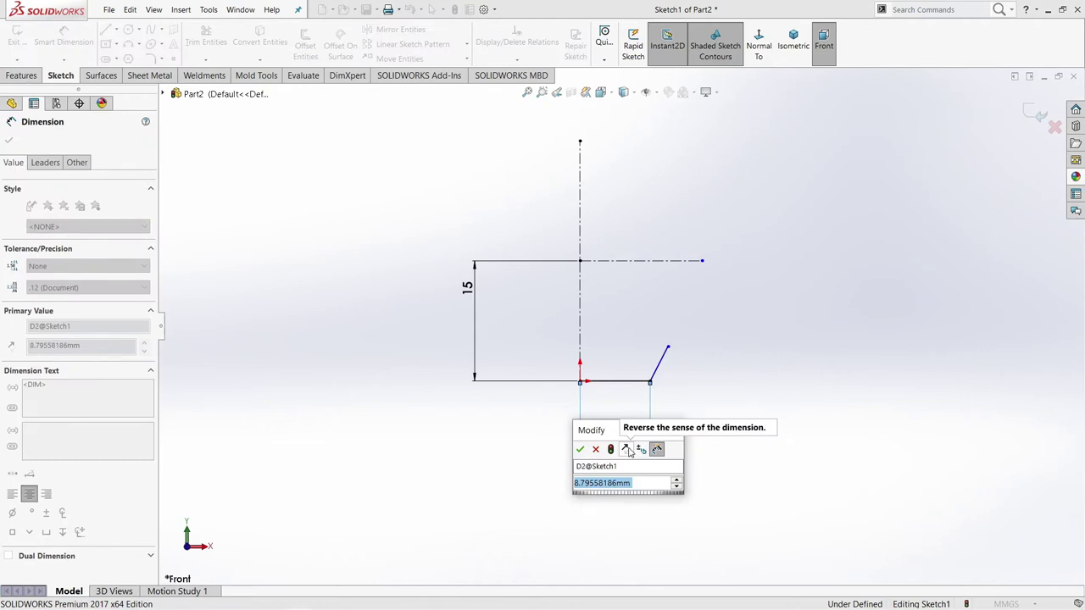
{"action": "type", "text": "9.5"}
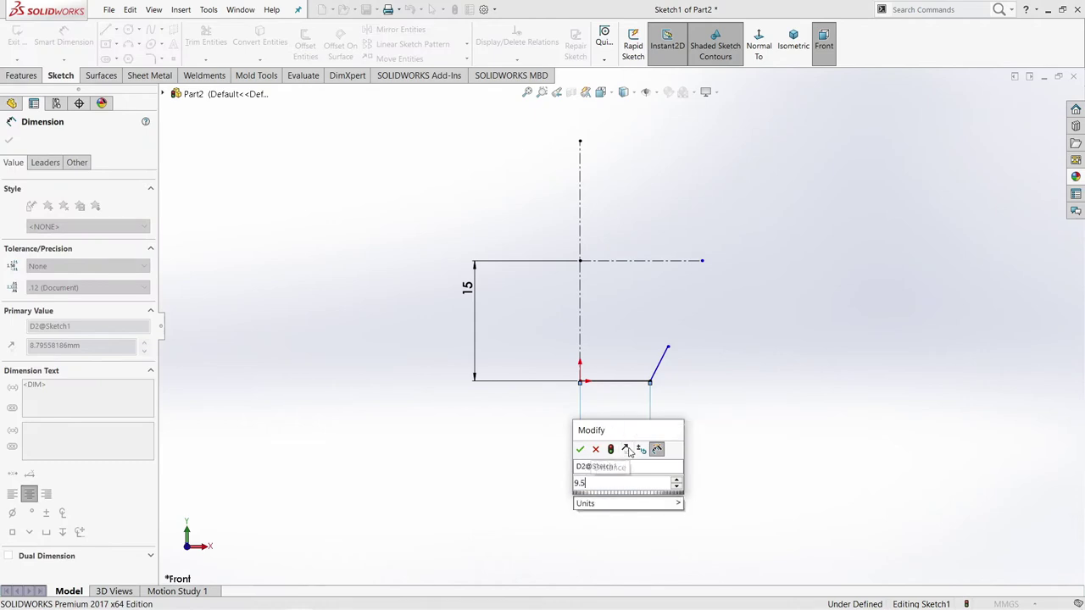
{"action": "key", "text": "Return"}
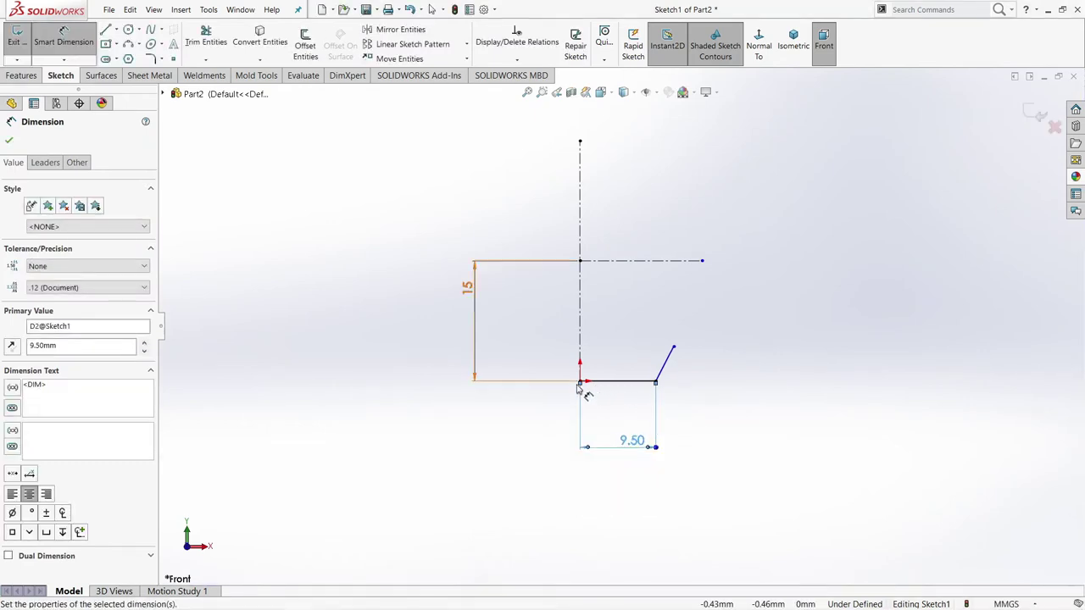
Step: Place the slanted line's top end 11 across from the origin and 3 up
{"action": "left_click", "coordinate": [581, 382]}
{"action": "left_click", "coordinate": [673, 349]}
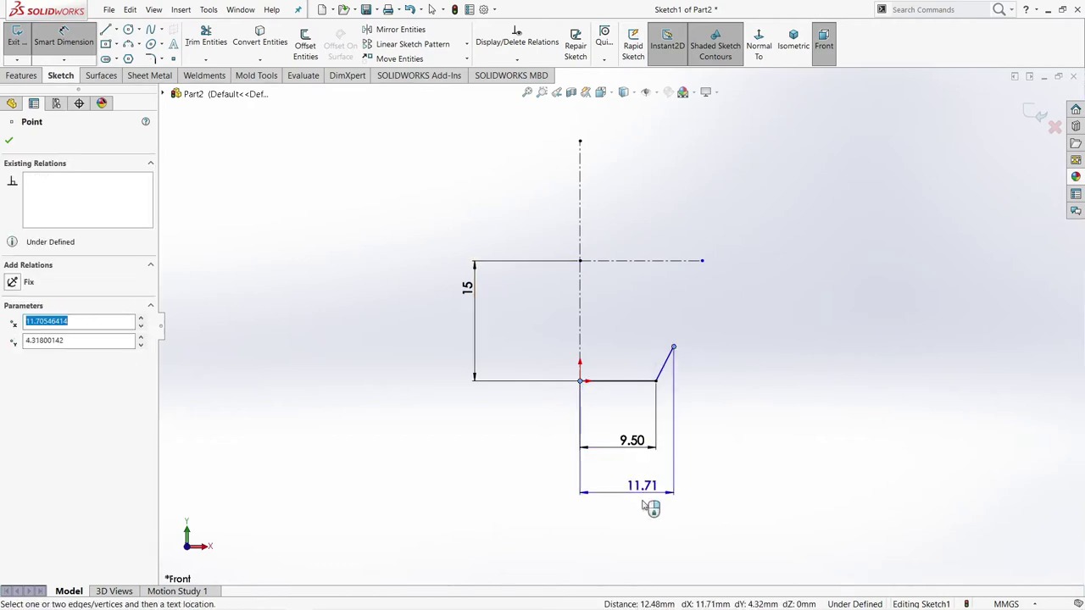
{"action": "left_click", "coordinate": [648, 517]}
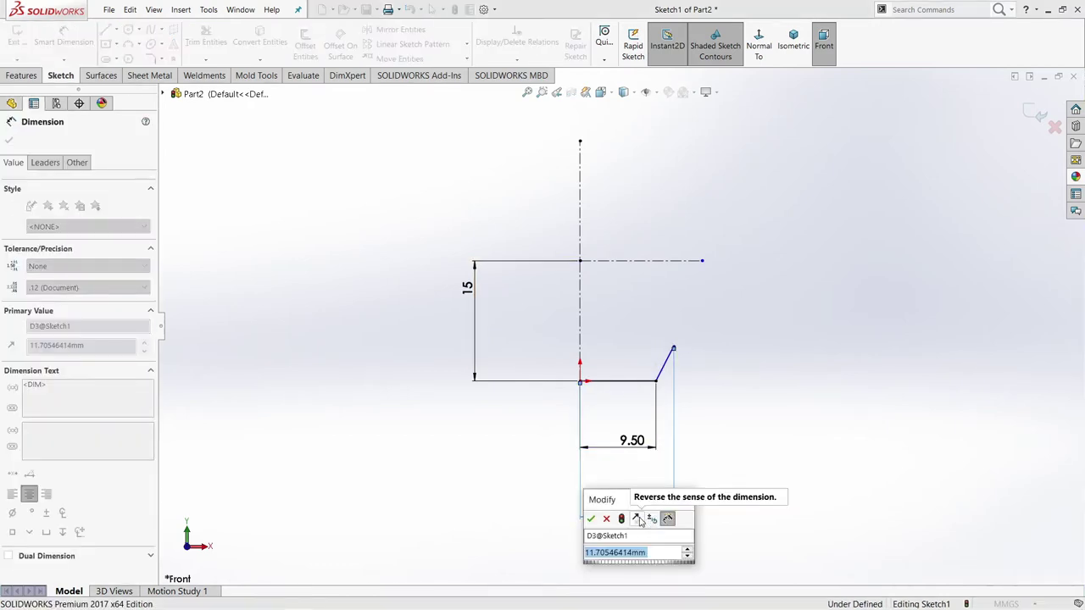
{"action": "type", "text": "11"}
{"action": "key", "text": "Return"}
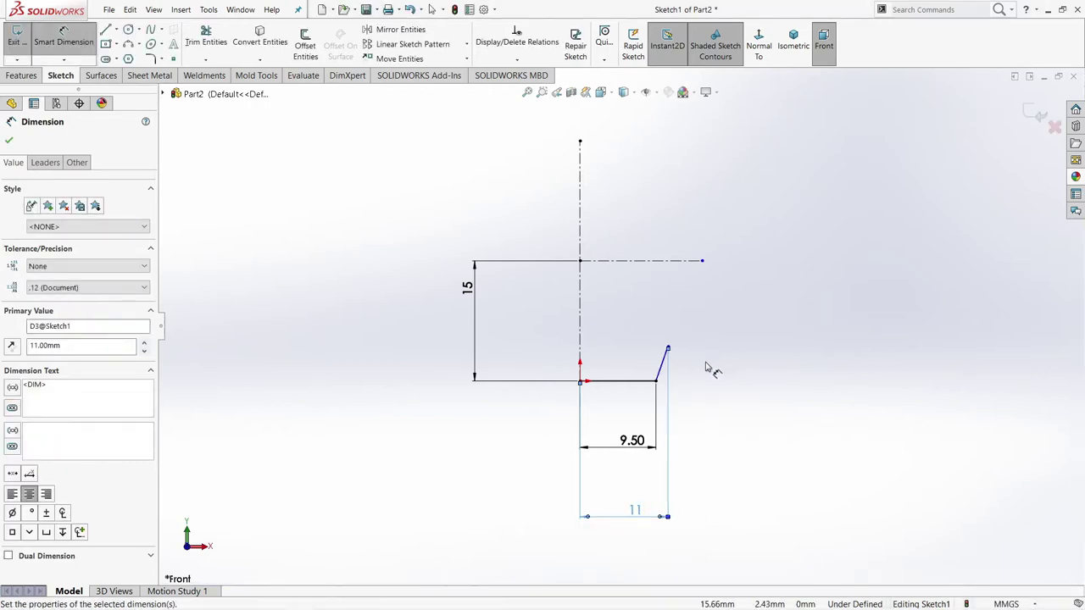
{"action": "left_click", "coordinate": [657, 382]}
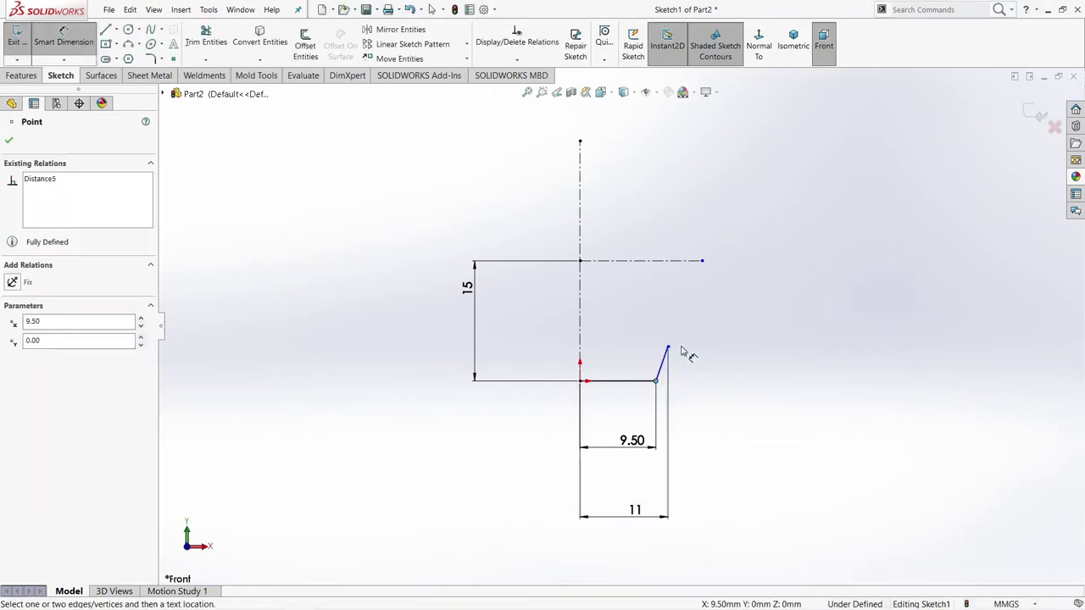
{"action": "left_click", "coordinate": [667, 348]}
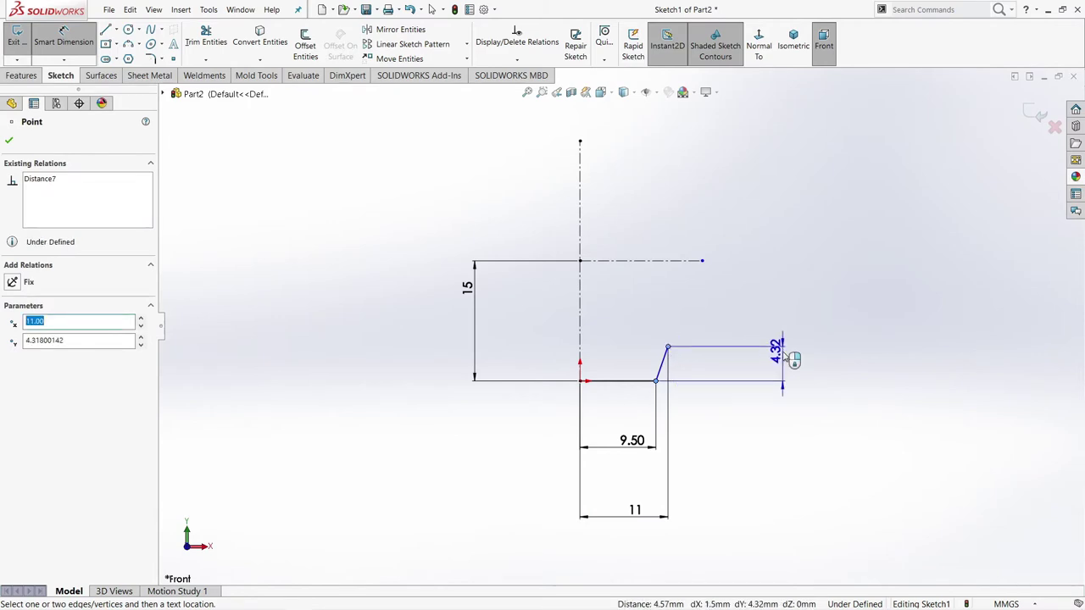
{"action": "left_click", "coordinate": [792, 360]}
{"action": "type", "text": "3"}
{"action": "key", "text": "Return"}
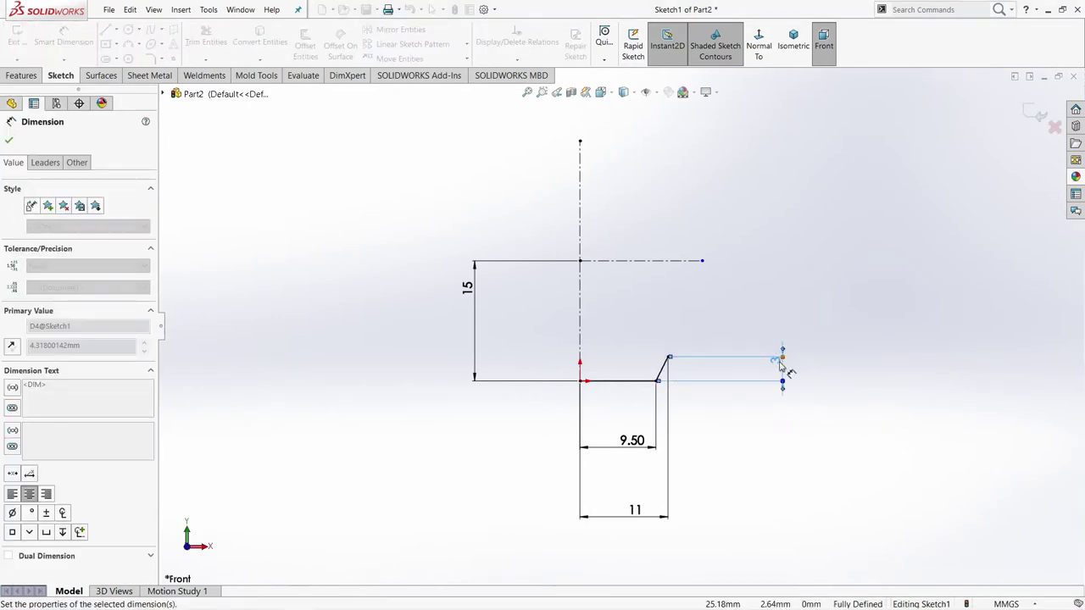
{"action": "left_click", "coordinate": [754, 406]}
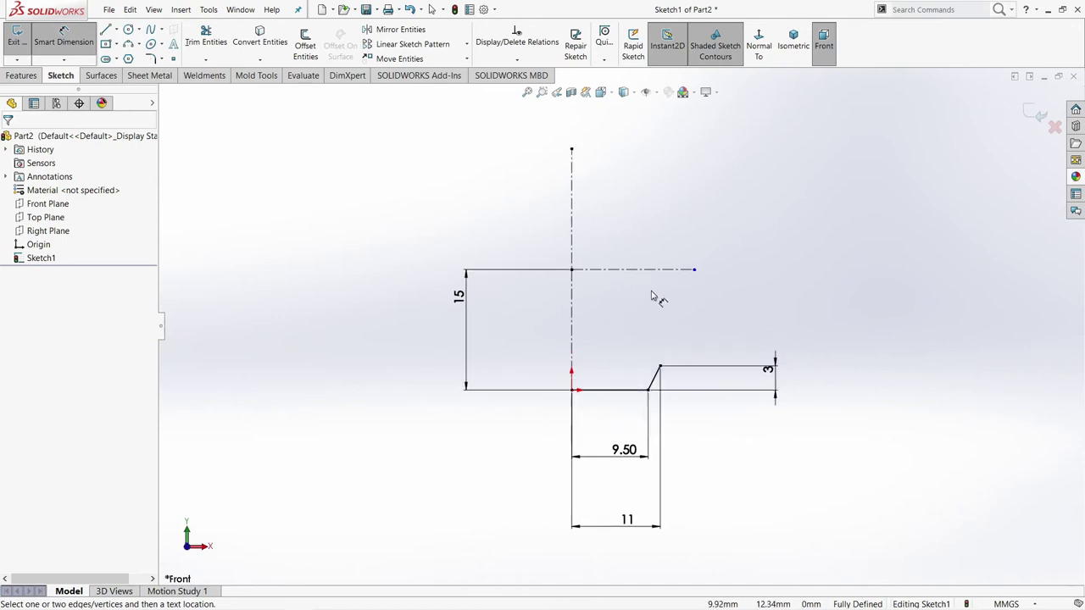
{"action": "key", "text": "Escape"}
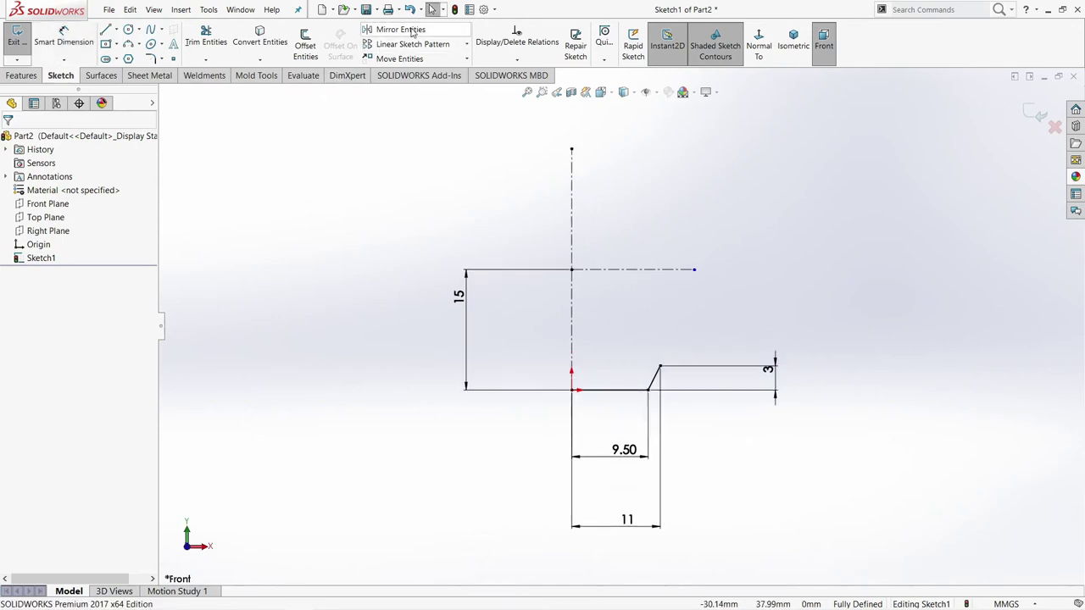
Step: Mirror the base and slanted lines about the horizontal centerline
{"action": "left_click", "coordinate": [413, 31]}
{"action": "left_click_drag", "start_coordinate": [717, 445], "coordinate": [580, 348]}
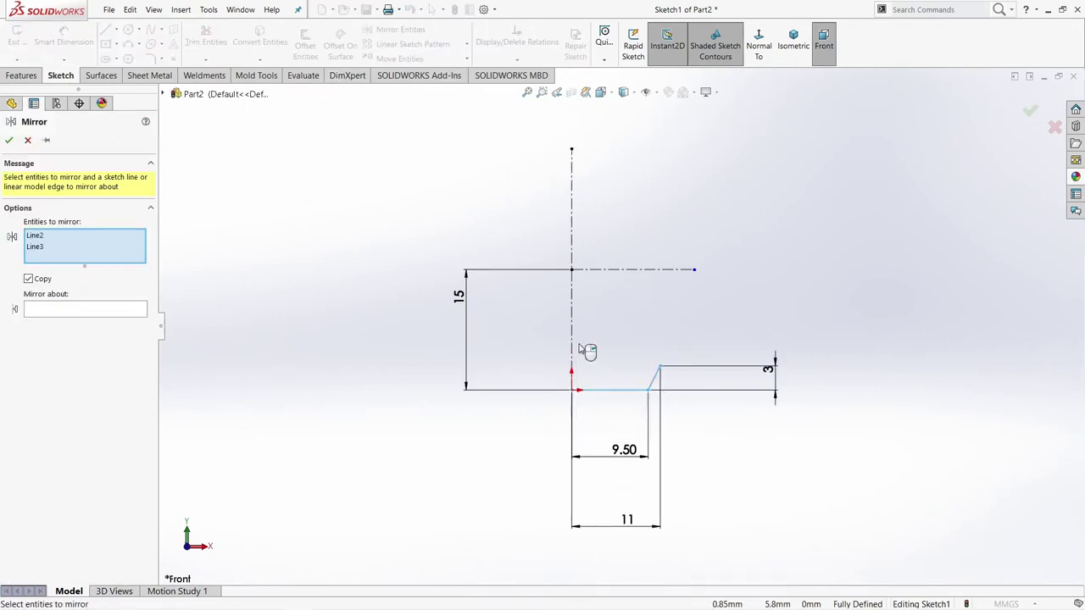
{"action": "left_click", "coordinate": [113, 313]}
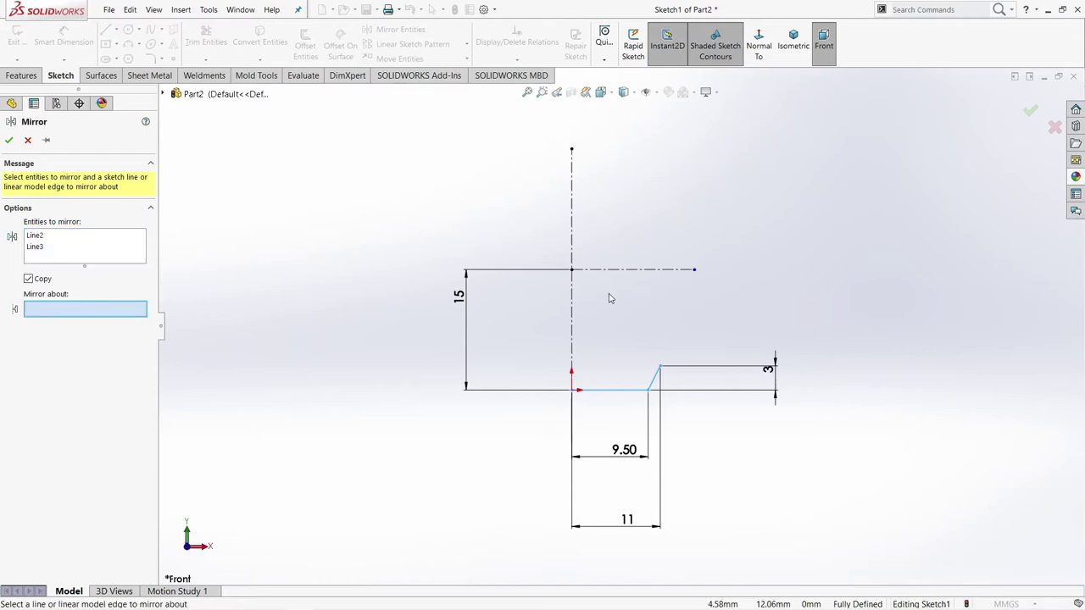
{"action": "left_click", "coordinate": [654, 274]}
{"action": "left_click", "coordinate": [8, 141]}
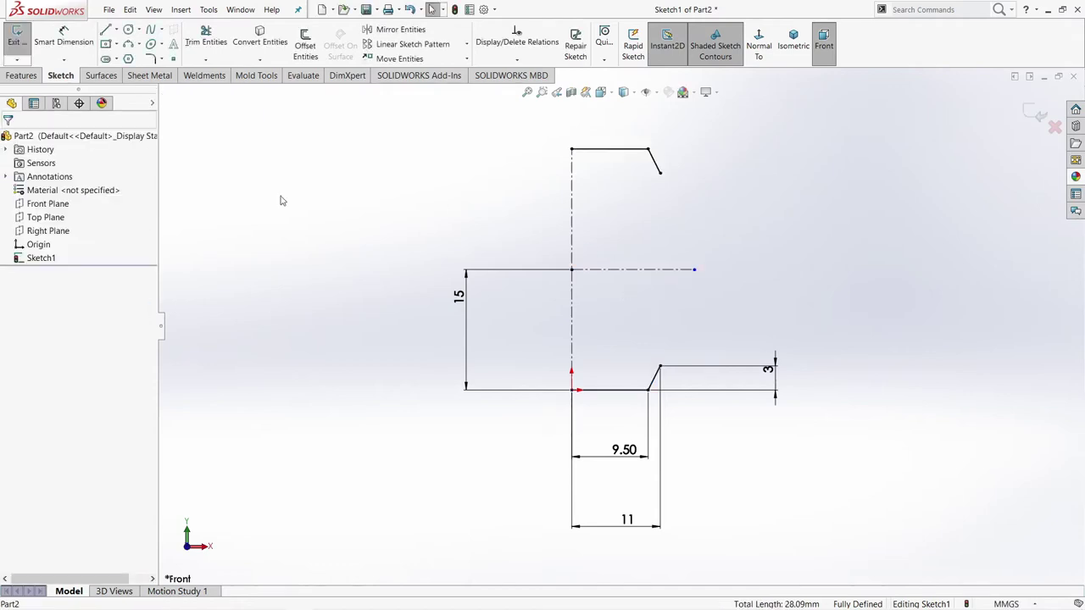
Step: Draw a three-point arc bowing inward between the upper and lower chamfer ends
{"action": "left_click", "coordinate": [129, 44]}
{"action": "left_click", "coordinate": [661, 173]}
{"action": "left_click", "coordinate": [660, 365]}
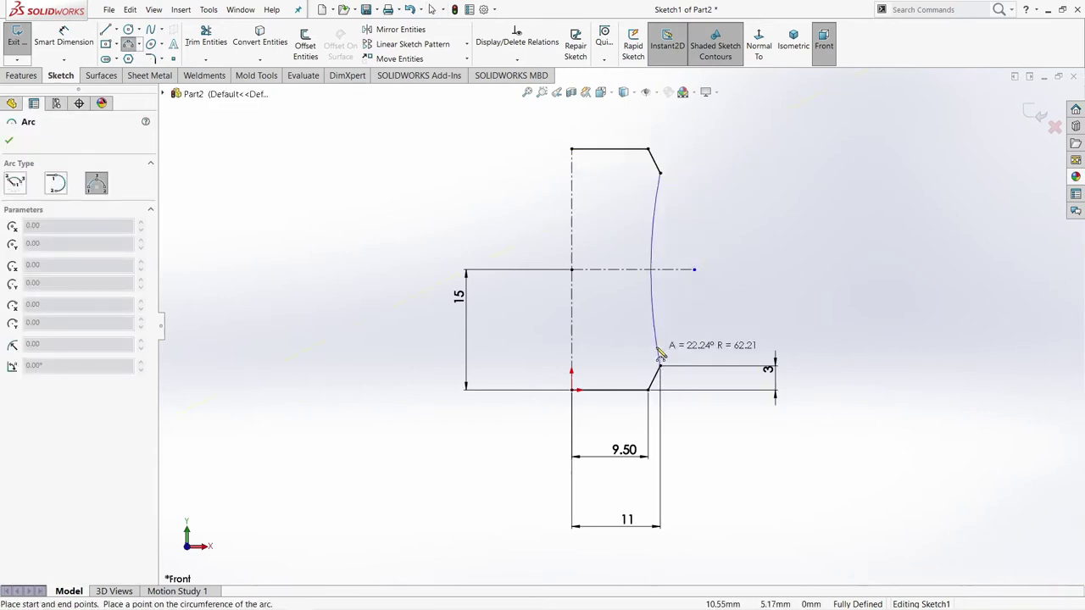
{"action": "left_click", "coordinate": [651, 296]}
Step: Dimension the arc 9 mm from the vertical centerline's midpoint
{"action": "left_click", "coordinate": [650, 255]}
{"action": "key", "text": "Escape"}
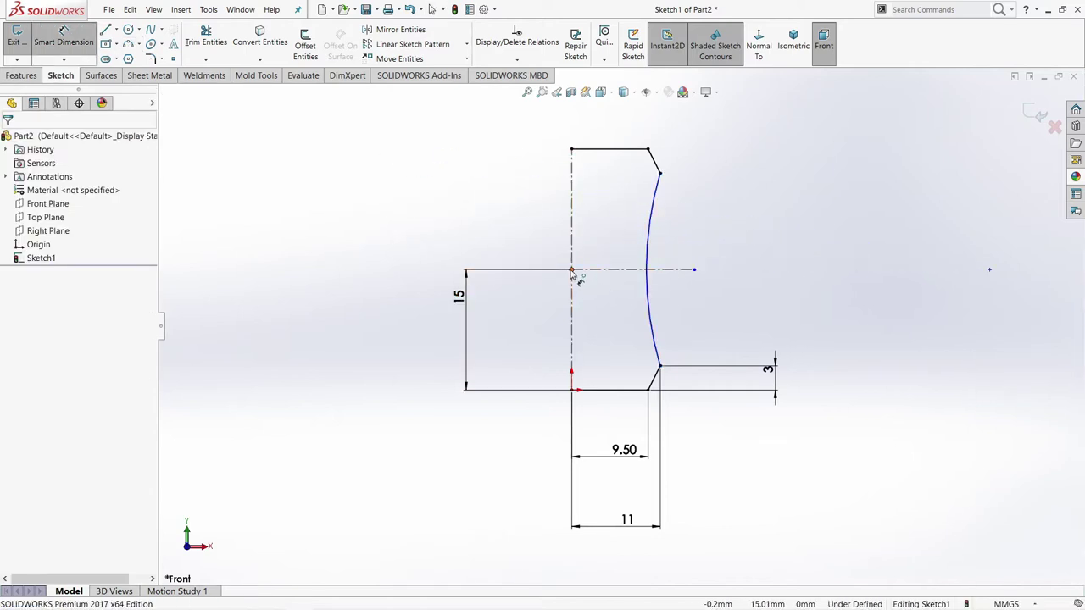
{"action": "left_click", "coordinate": [572, 271]}
{"action": "left_click", "coordinate": [647, 272]}
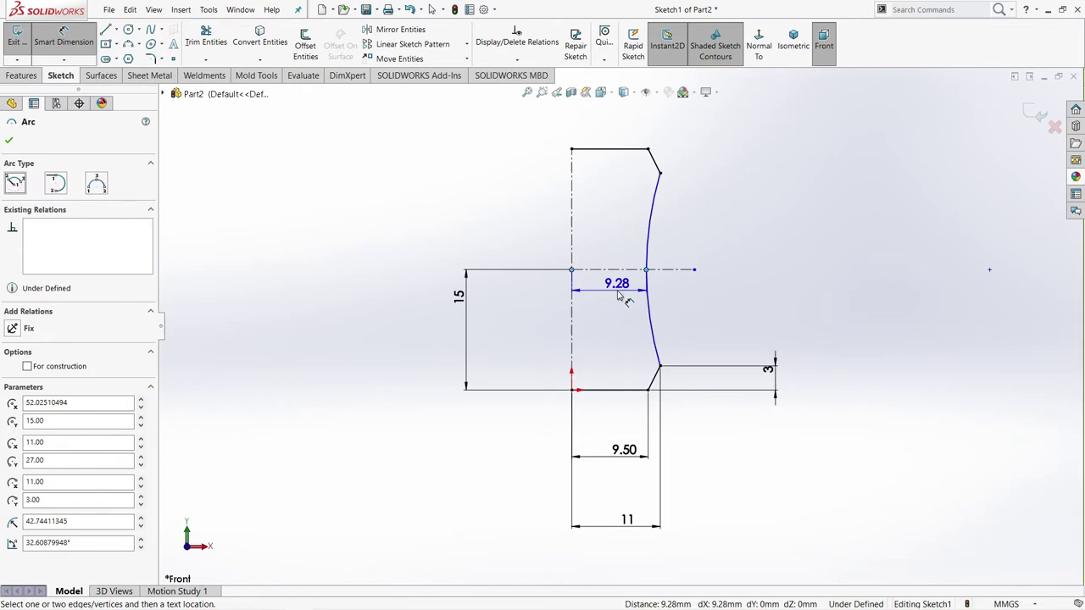
{"action": "left_click", "coordinate": [634, 283]}
{"action": "type", "text": "9"}
{"action": "key", "text": "Return"}
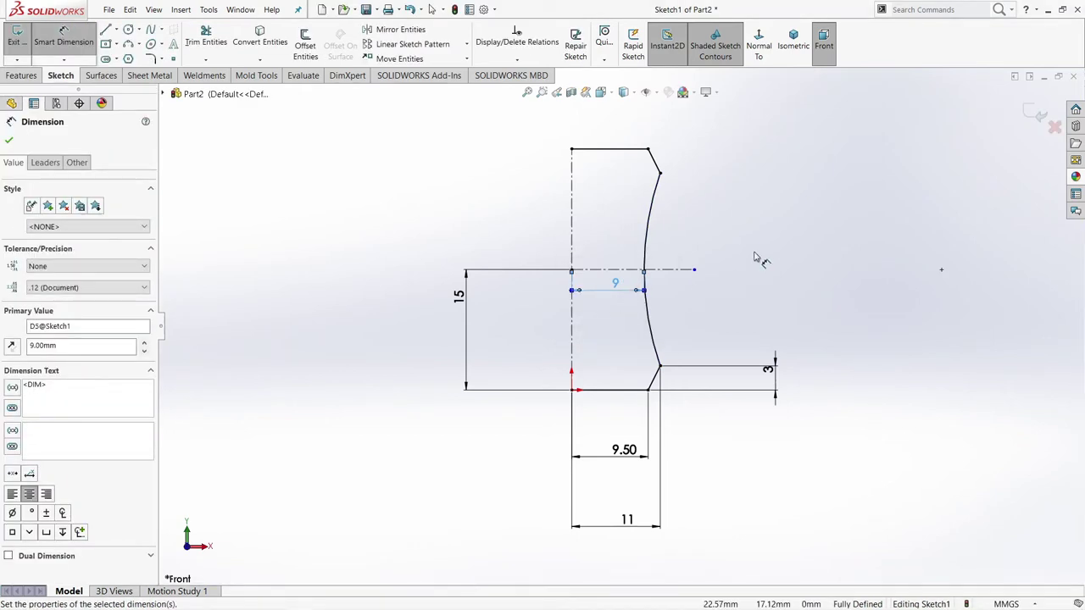
{"action": "key", "text": "Escape"}
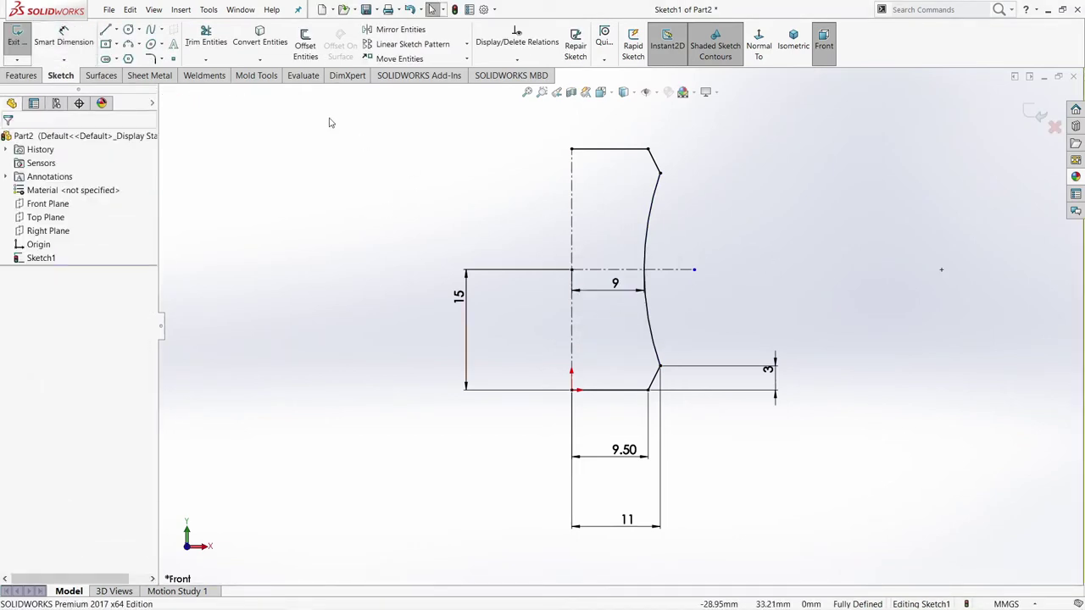
Step: Mirror the right-side lines and arc about the vertical centerline
{"action": "left_click", "coordinate": [381, 32]}
{"action": "left_click_drag", "start_coordinate": [754, 458], "coordinate": [590, 131]}
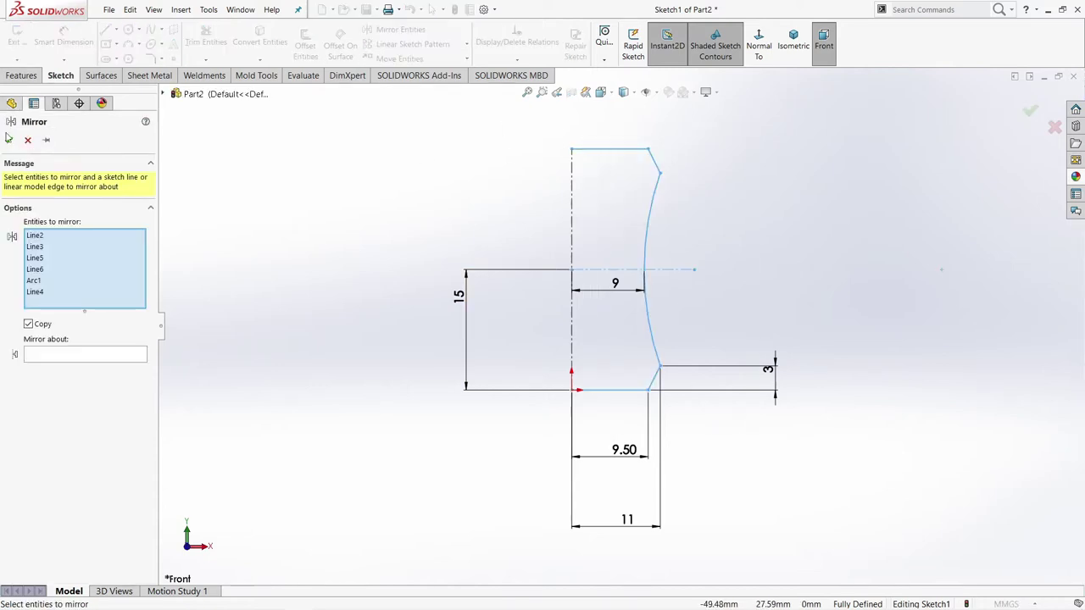
{"action": "left_click", "coordinate": [85, 360]}
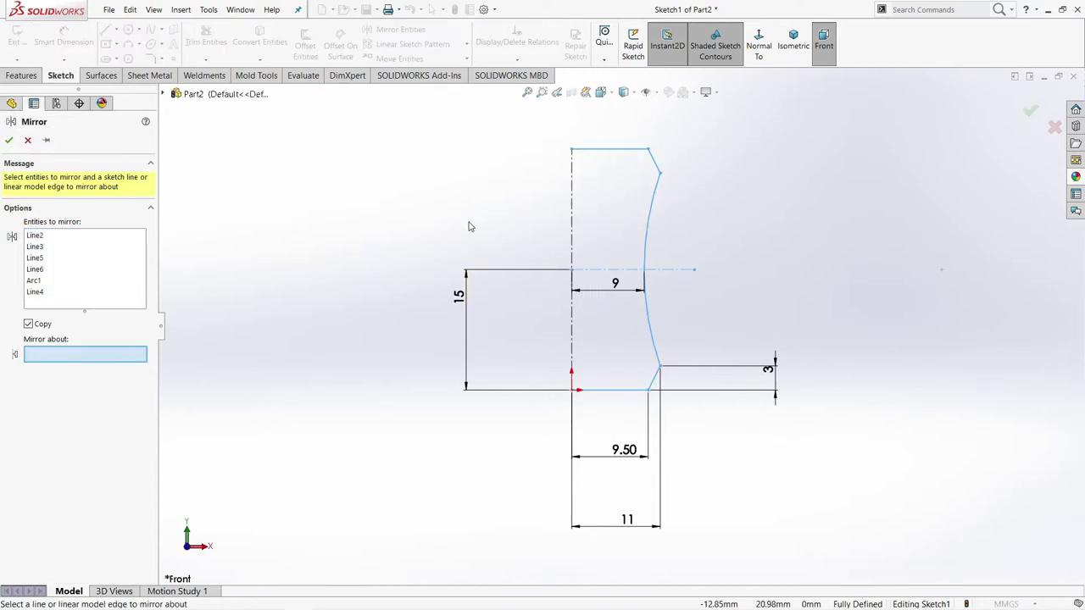
{"action": "left_click", "coordinate": [572, 199]}
{"action": "left_click", "coordinate": [8, 142]}
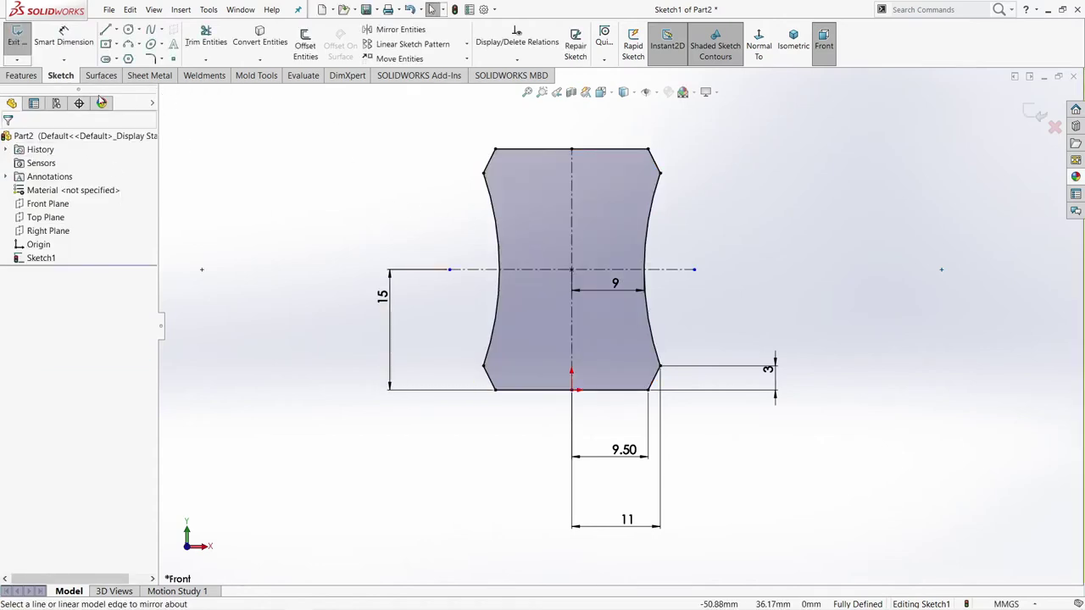
Step: Extrude the closed profile 12 mm into a solid block
{"action": "left_click", "coordinate": [20, 75]}
{"action": "left_click", "coordinate": [23, 40]}
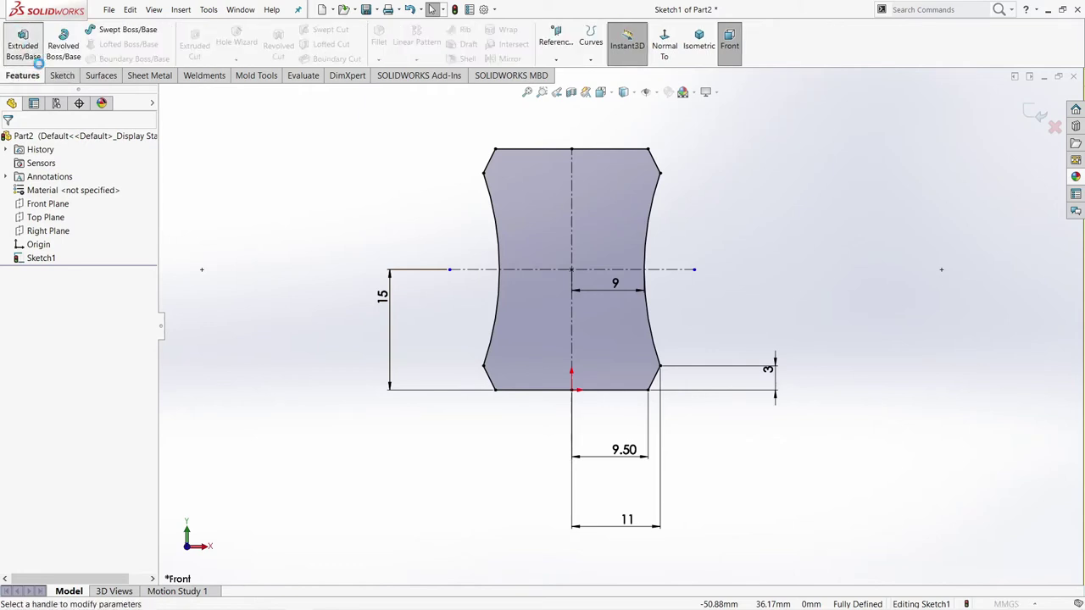
{"action": "type", "text": "12.50mm"}
{"action": "key", "text": "Return"}
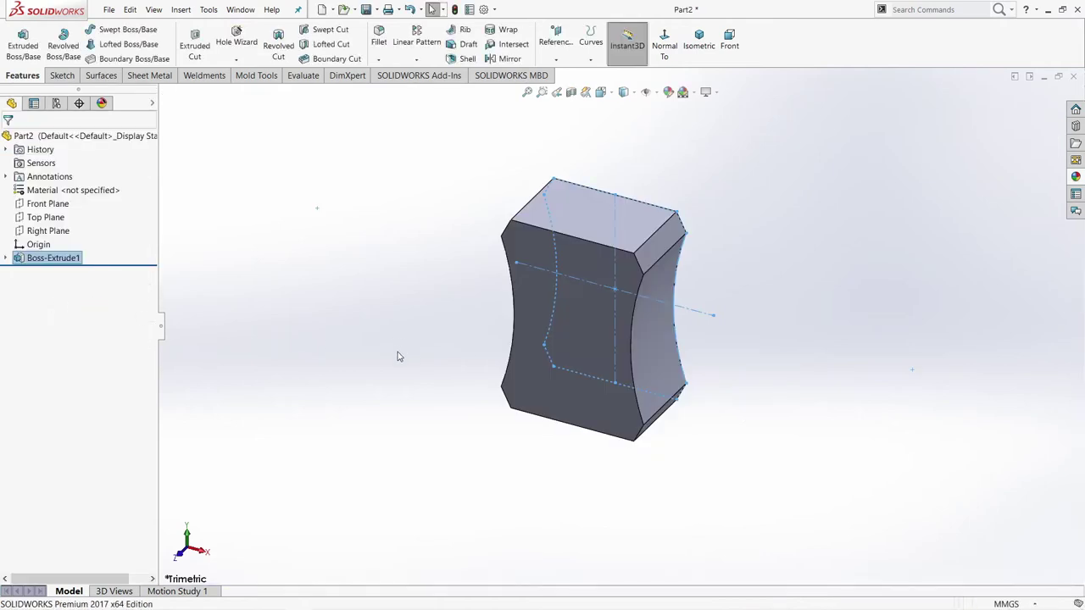
{"action": "left_click", "coordinate": [385, 375]}
{"action": "middle_click_drag", "start_coordinate": [564, 447], "coordinate": [584, 399]}
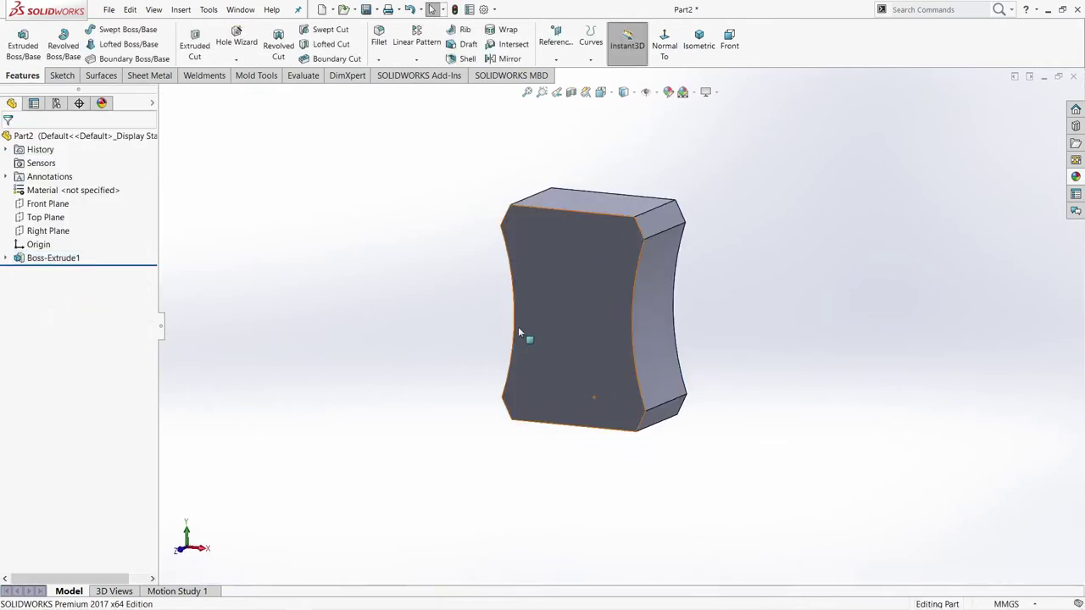
{"action": "left_click", "coordinate": [379, 36]}
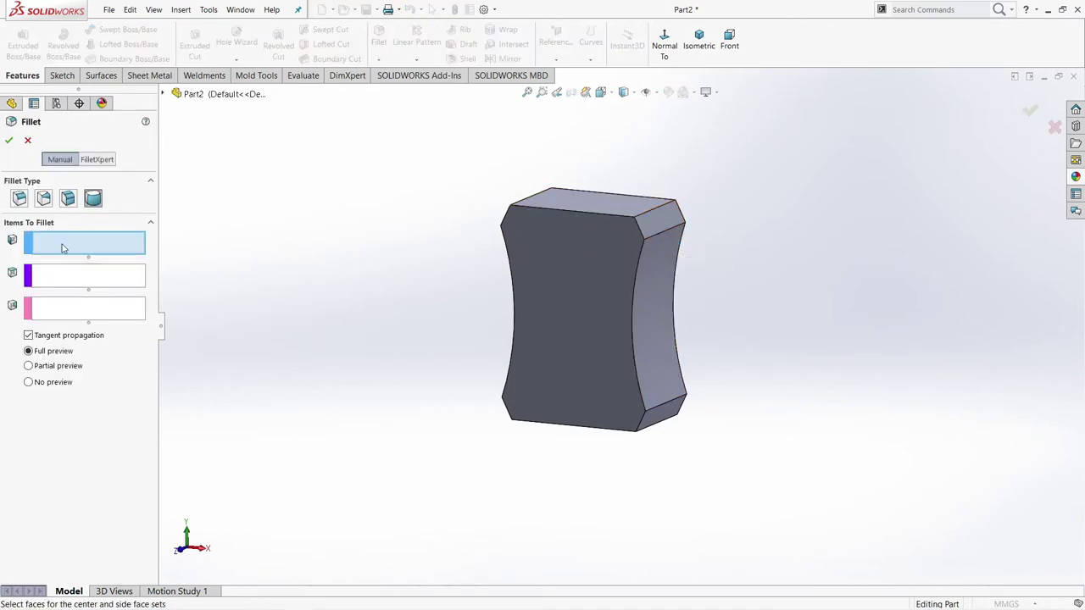
Step: Round the eight chamfer edges with a 1 mm constant-size fillet
{"action": "left_click", "coordinate": [19, 200]}
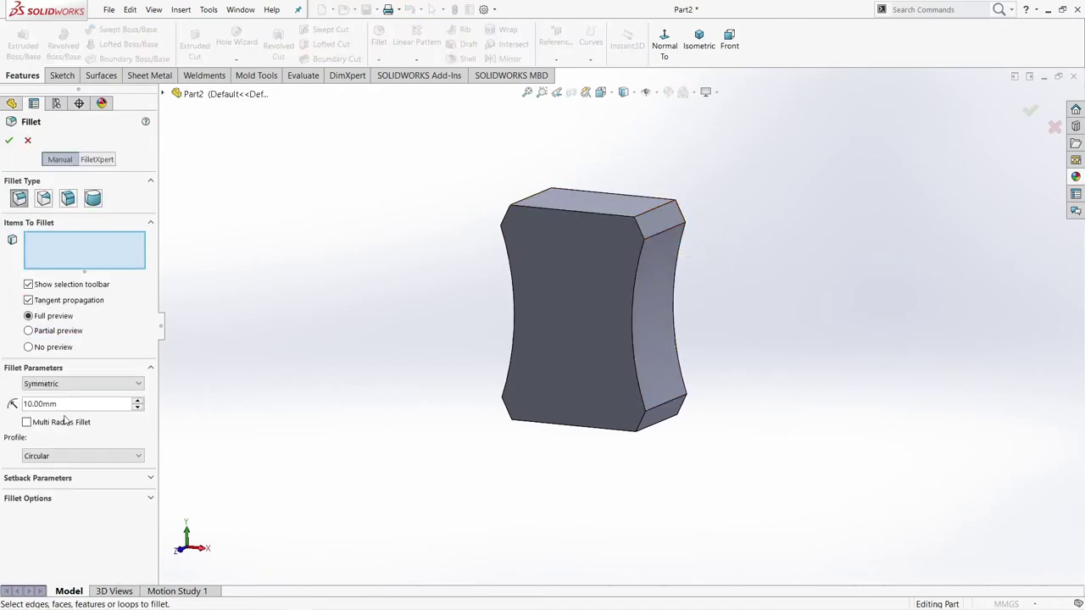
{"action": "type", "text": "1"}
{"action": "key", "text": "Return"}
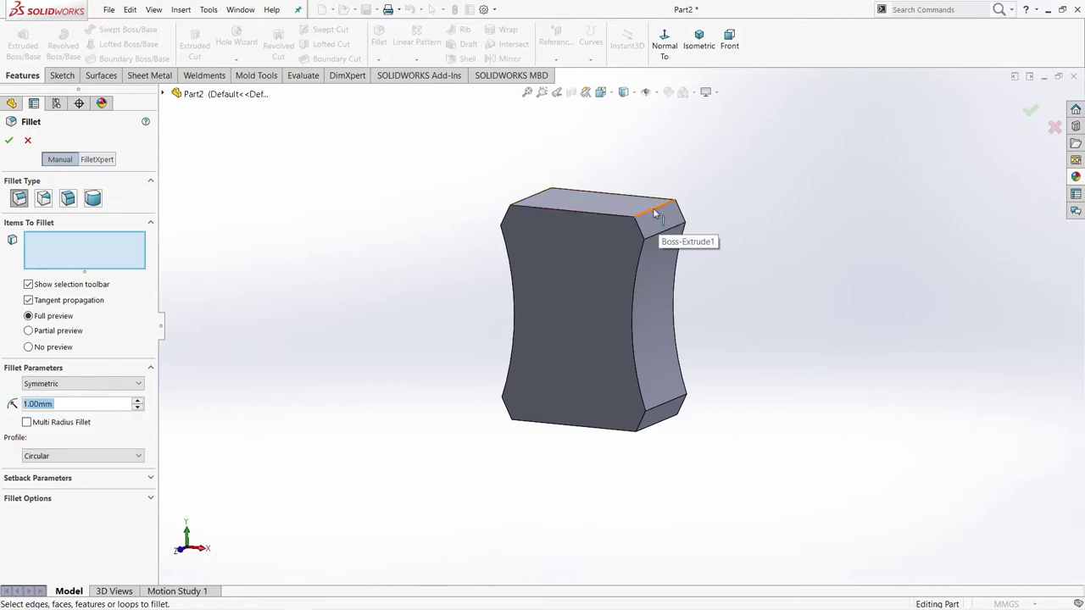
{"action": "left_click", "coordinate": [654, 208]}
{"action": "left_click", "coordinate": [690, 175]}
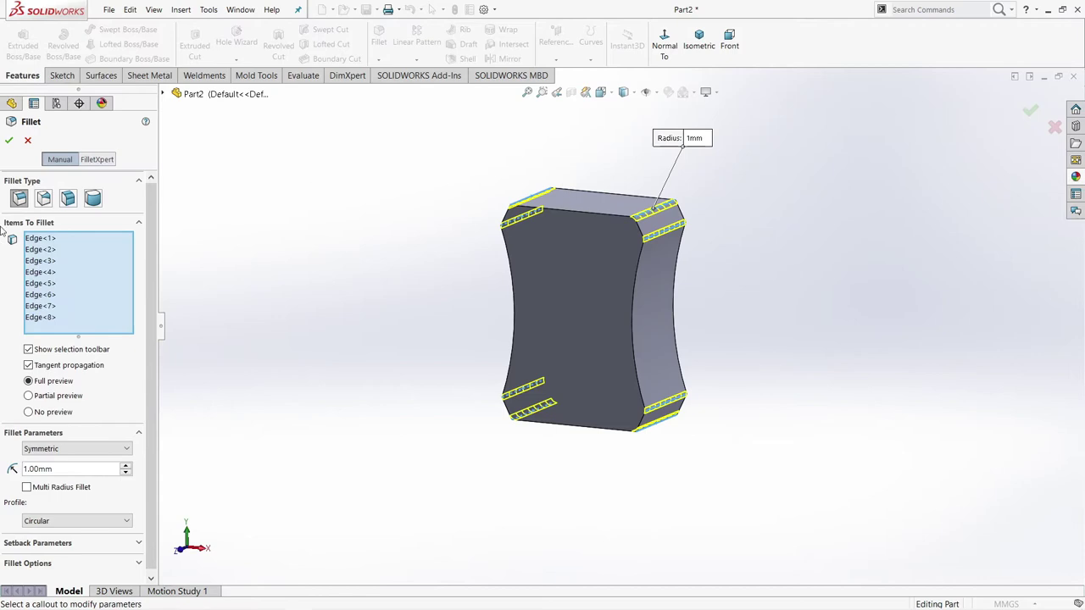
{"action": "left_click", "coordinate": [9, 142]}
{"action": "mouse_move", "coordinate": [576, 477]}
{"action": "middle_mouse_down"}
{"action": "mouse_move", "coordinate": [463, 320]}
{"action": "mouse_move", "coordinate": [607, 385]}
{"action": "mouse_move", "coordinate": [596, 298]}
{"action": "middle_mouse_up"}
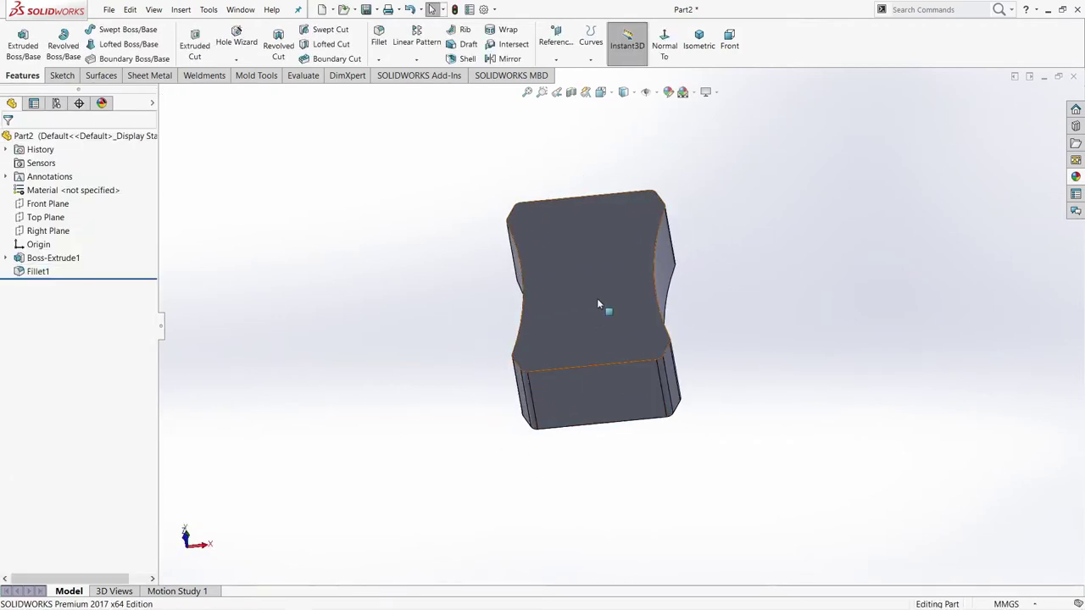
Step: Sketch a 1 mm inward offset of the outline on the body's top face
{"action": "left_click", "coordinate": [597, 297]}
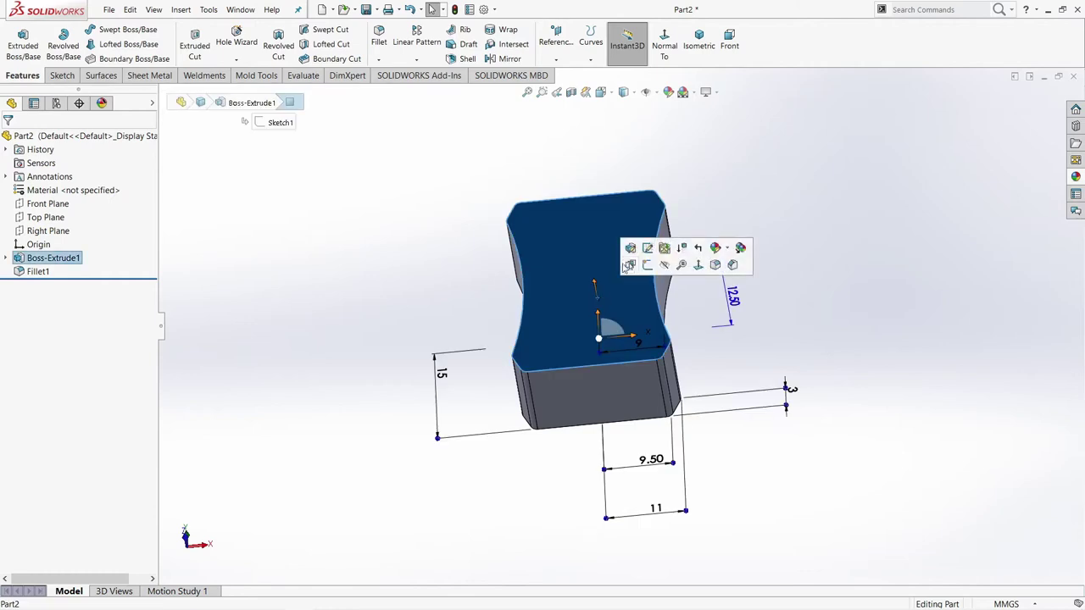
{"action": "left_click", "coordinate": [628, 264]}
{"action": "left_click", "coordinate": [759, 46]}
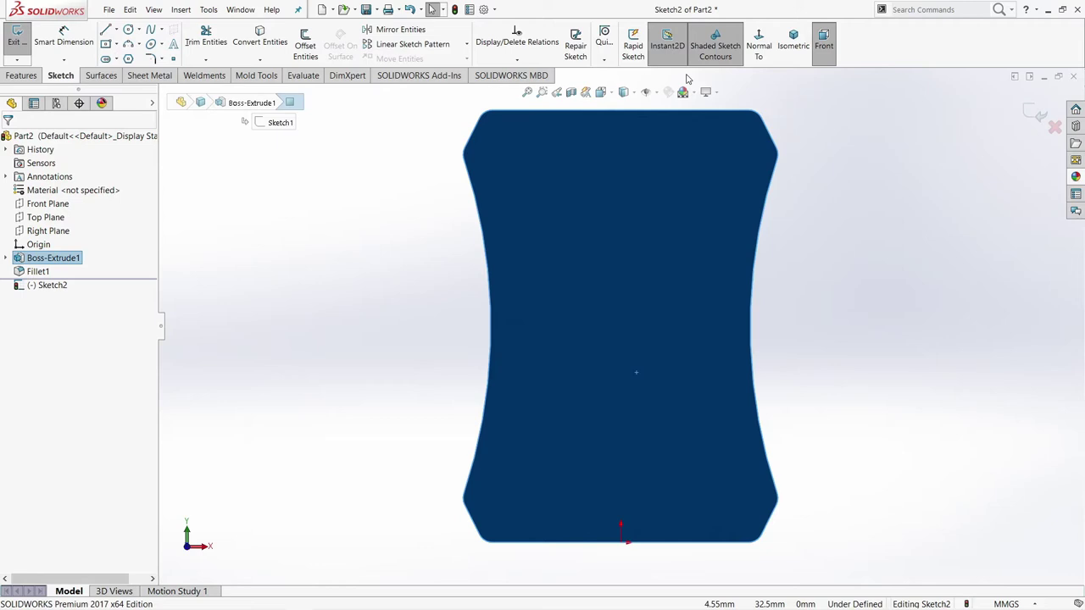
{"action": "left_click", "coordinate": [305, 44]}
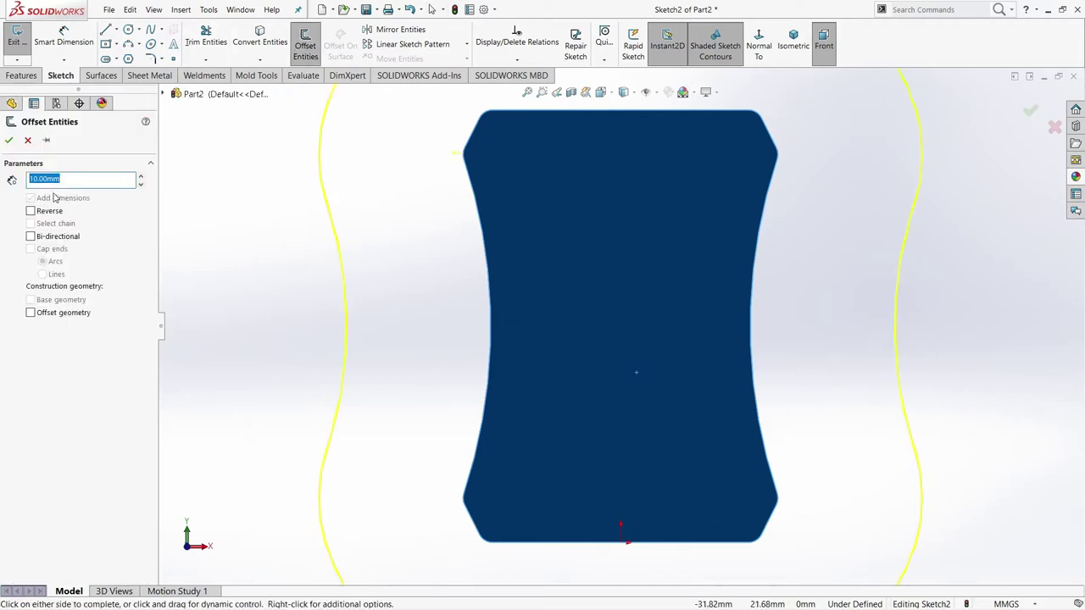
{"action": "type", "text": "1"}
{"action": "key", "text": "Return"}
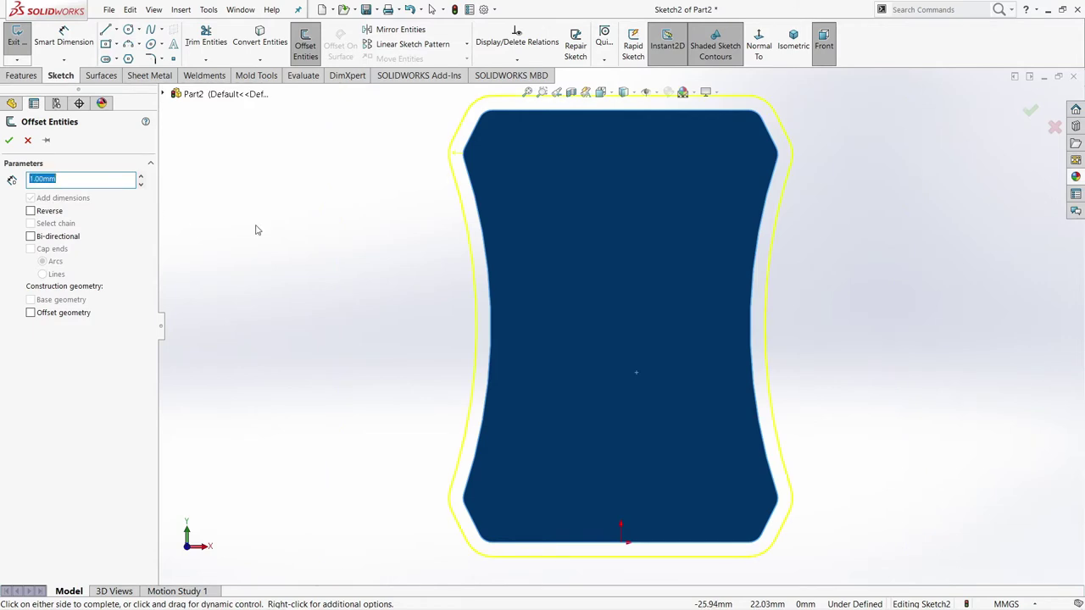
{"action": "left_click", "coordinate": [31, 213]}
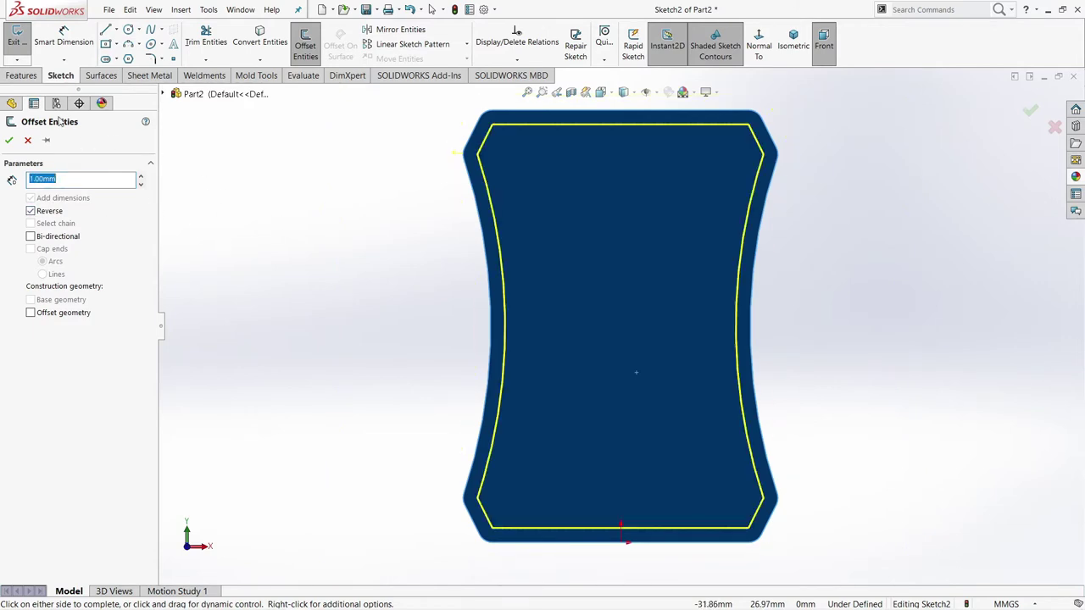
{"action": "left_click", "coordinate": [9, 141]}
{"action": "mouse_move", "coordinate": [353, 290]}
{"action": "middle_mouse_down"}
{"action": "mouse_move", "coordinate": [566, 378]}
{"action": "mouse_move", "coordinate": [492, 430]}
{"action": "middle_mouse_up"}
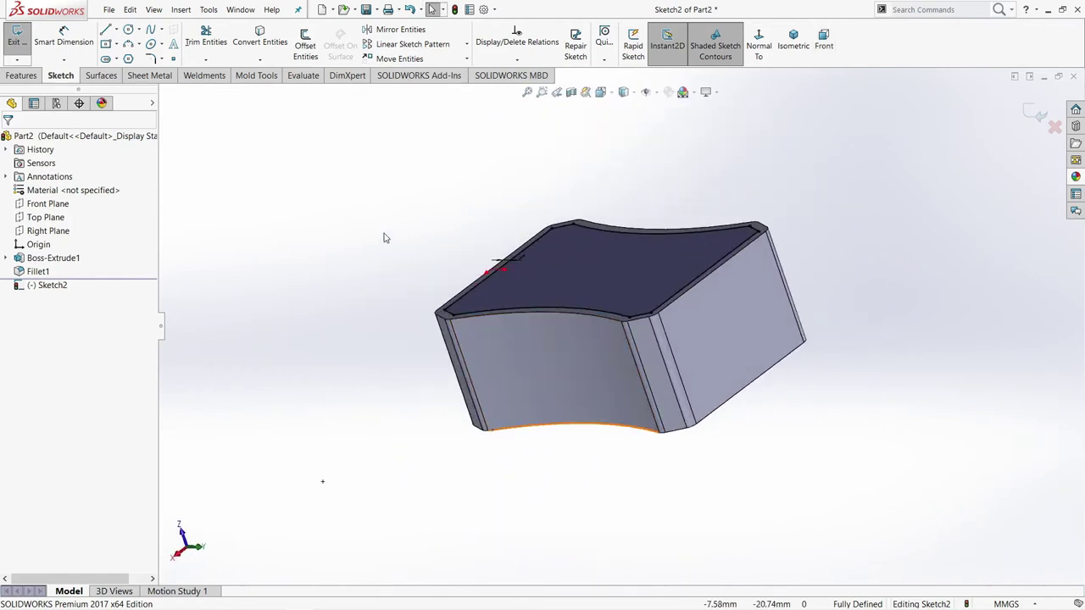
{"action": "left_click", "coordinate": [17, 77]}
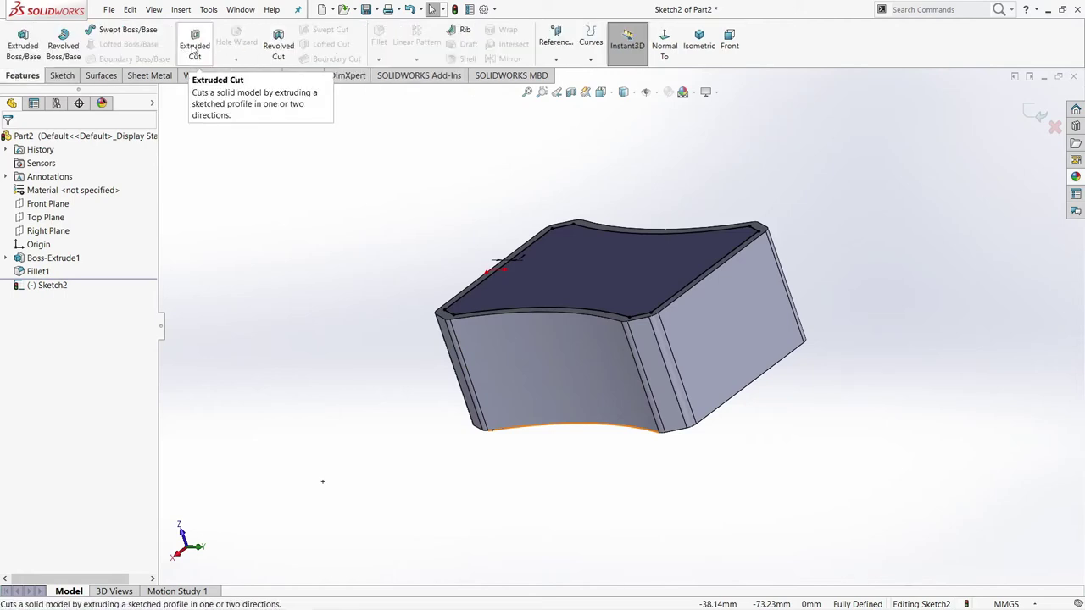
Step: Cut the offset outline 5 mm deep to hollow the body, then zoom to fit
{"action": "left_click", "coordinate": [194, 50]}
{"action": "type", "text": "3"}
{"action": "key", "text": "Return"}
{"action": "middle_click_drag", "start_coordinate": [786, 437], "coordinate": [818, 464]}
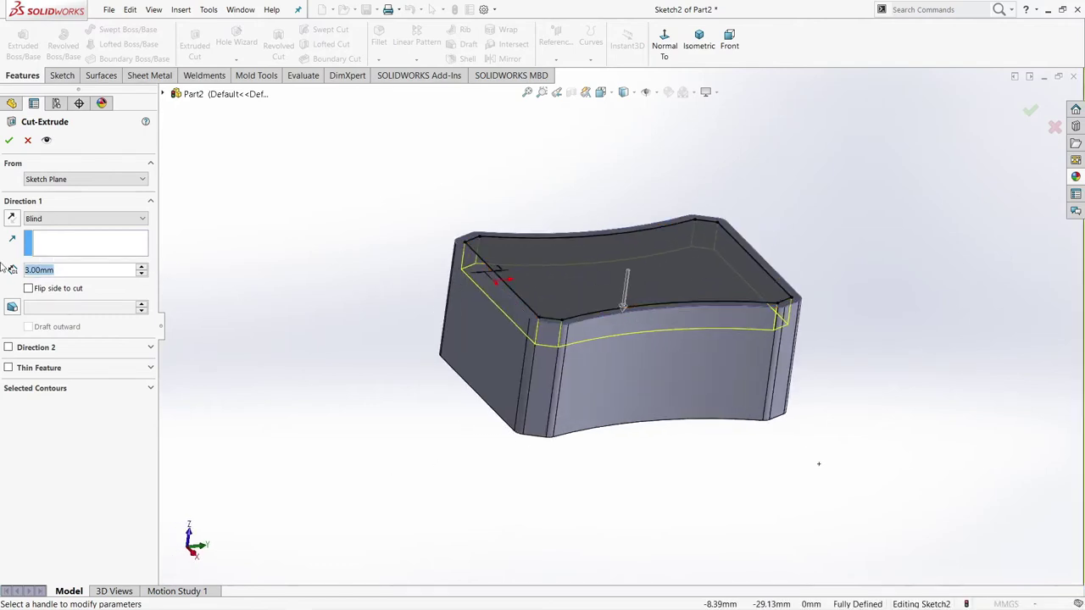
{"action": "type", "text": "6"}
{"action": "key", "text": "Return"}
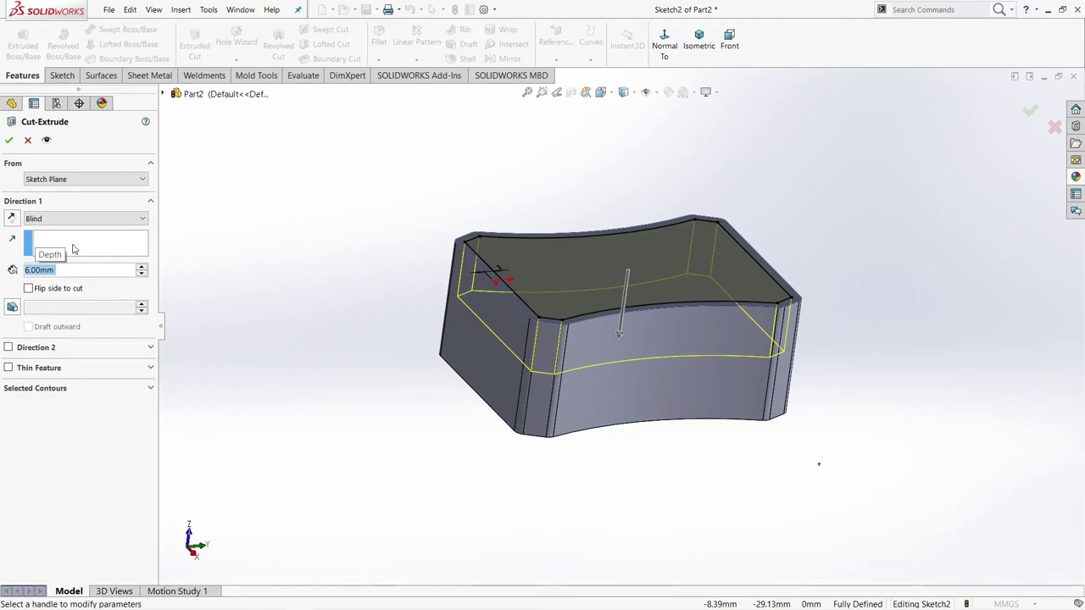
{"action": "type", "text": "5"}
{"action": "key", "text": "Return"}
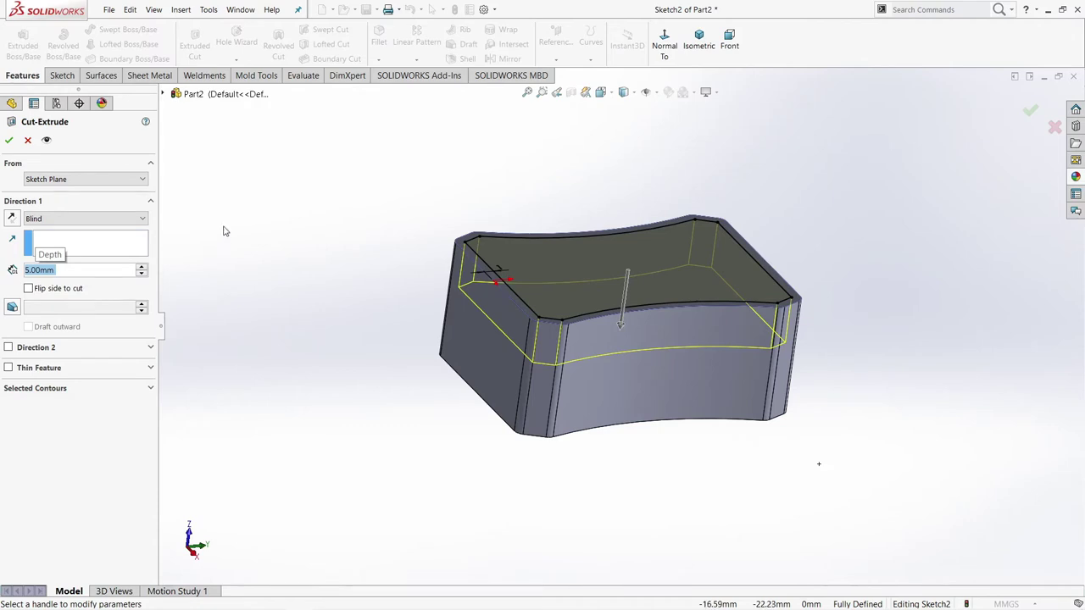
{"action": "left_click", "coordinate": [9, 140]}
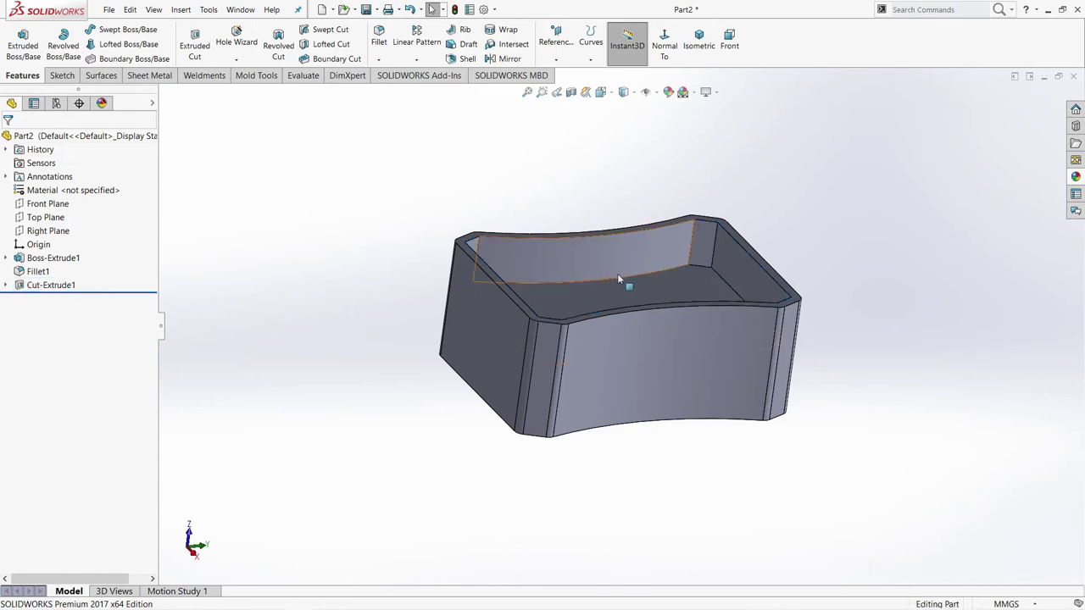
{"action": "scroll", "coordinate": [652, 294], "scroll_direction": "down", "scroll_amount": 2}
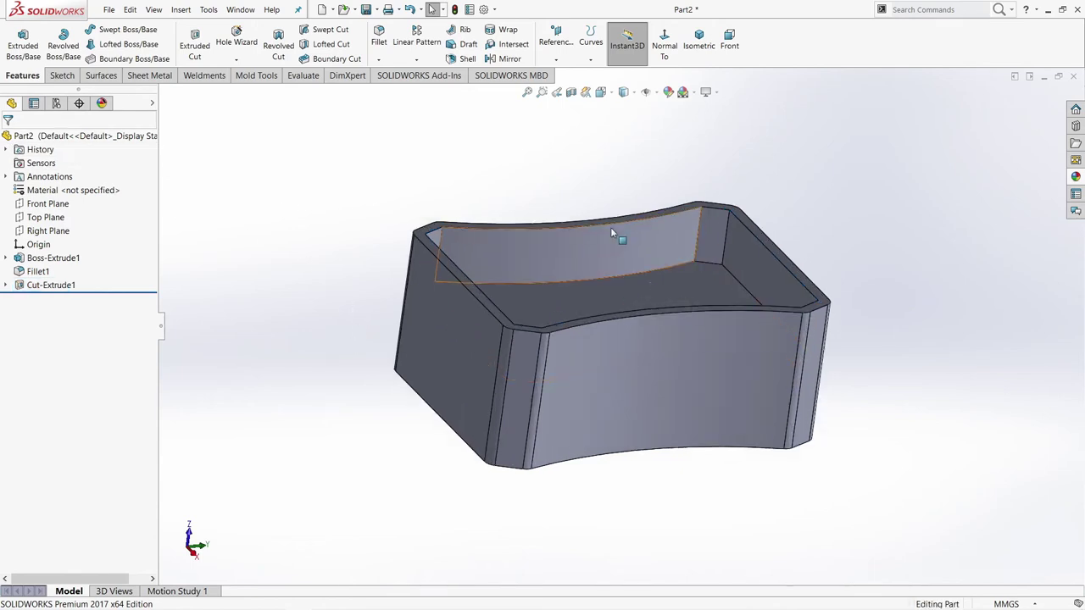
{"action": "mouse_move", "coordinate": [568, 264]}
{"action": "middle_mouse_down"}
{"action": "mouse_move", "coordinate": [555, 294]}
{"action": "mouse_move", "coordinate": [523, 299]}
{"action": "mouse_move", "coordinate": [635, 303]}
{"action": "mouse_move", "coordinate": [595, 316]}
{"action": "middle_mouse_up"}
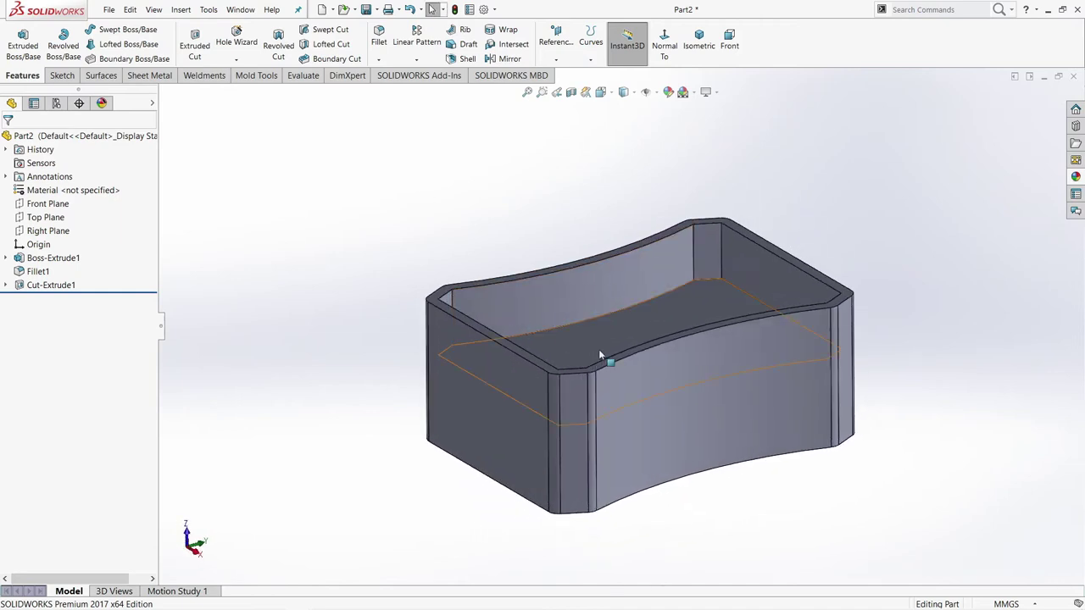
{"action": "key", "text": "f"}
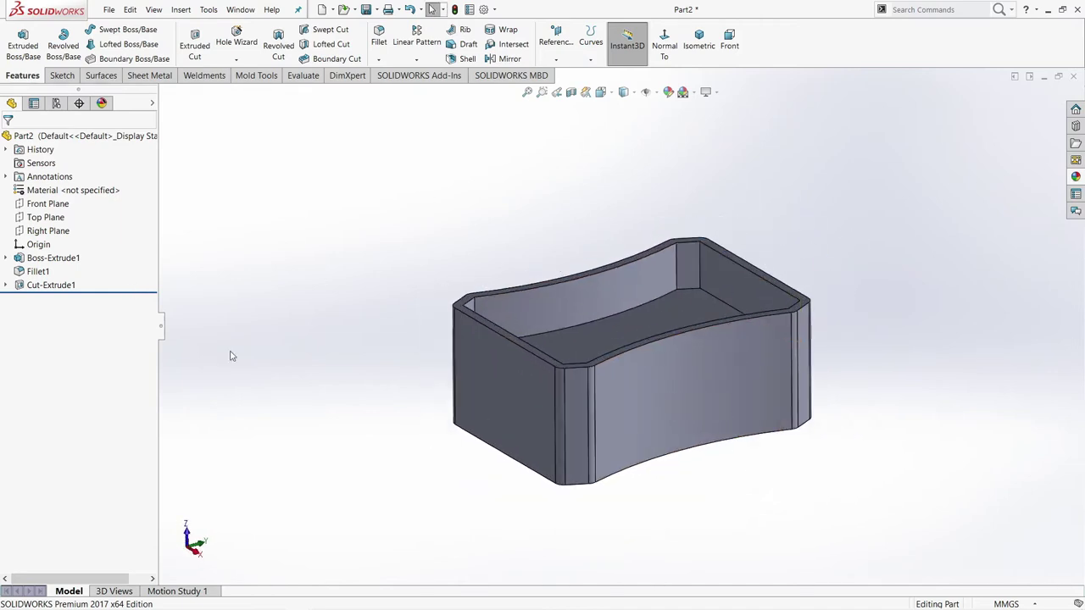
Step: Start a sketch on the Right Plane, viewed to see inside the box
{"action": "left_click", "coordinate": [48, 231]}
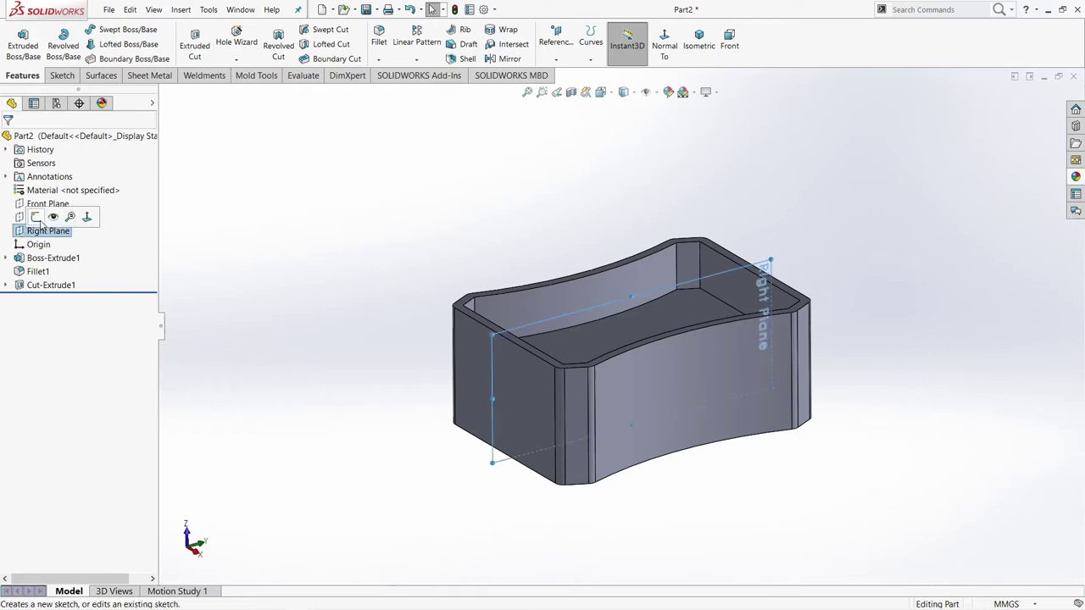
{"action": "left_click", "coordinate": [60, 211]}
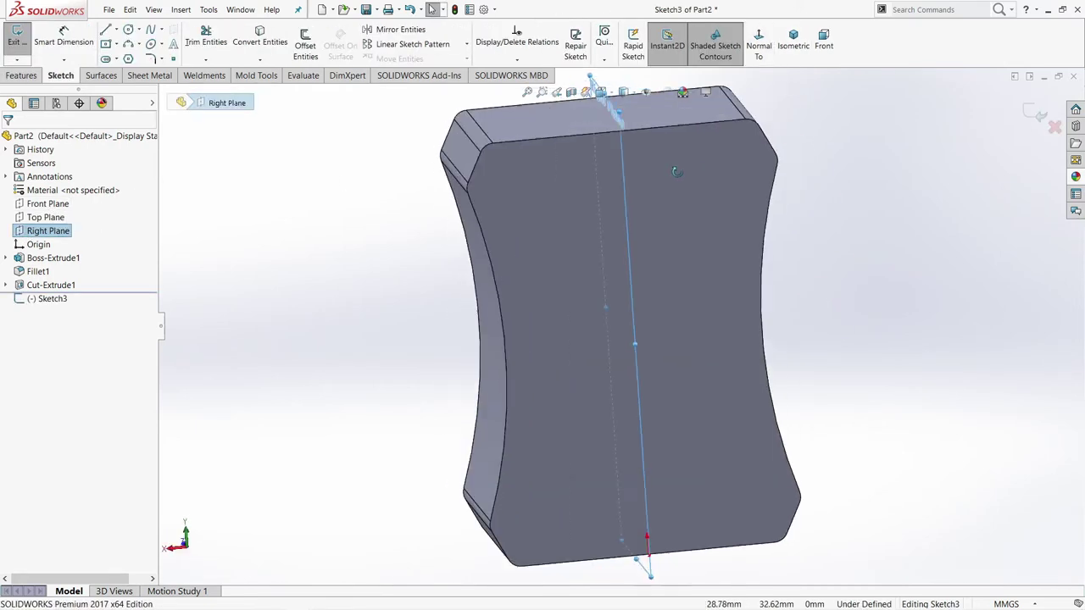
{"action": "middle_click_drag", "start_coordinate": [666, 358], "coordinate": [465, 450]}
{"action": "key", "text": "space"}
{"action": "left_click", "coordinate": [472, 463]}
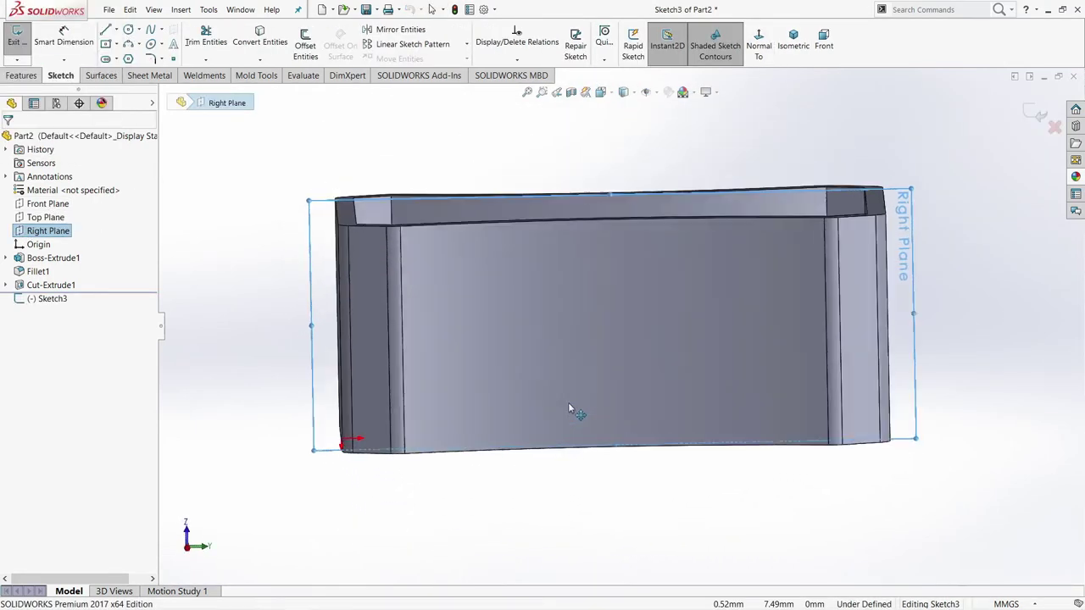
{"action": "mouse_move", "coordinate": [515, 254]}
{"action": "middle_mouse_down"}
{"action": "mouse_move", "coordinate": [514, 281]}
{"action": "mouse_move", "coordinate": [458, 356]}
{"action": "middle_mouse_up"}
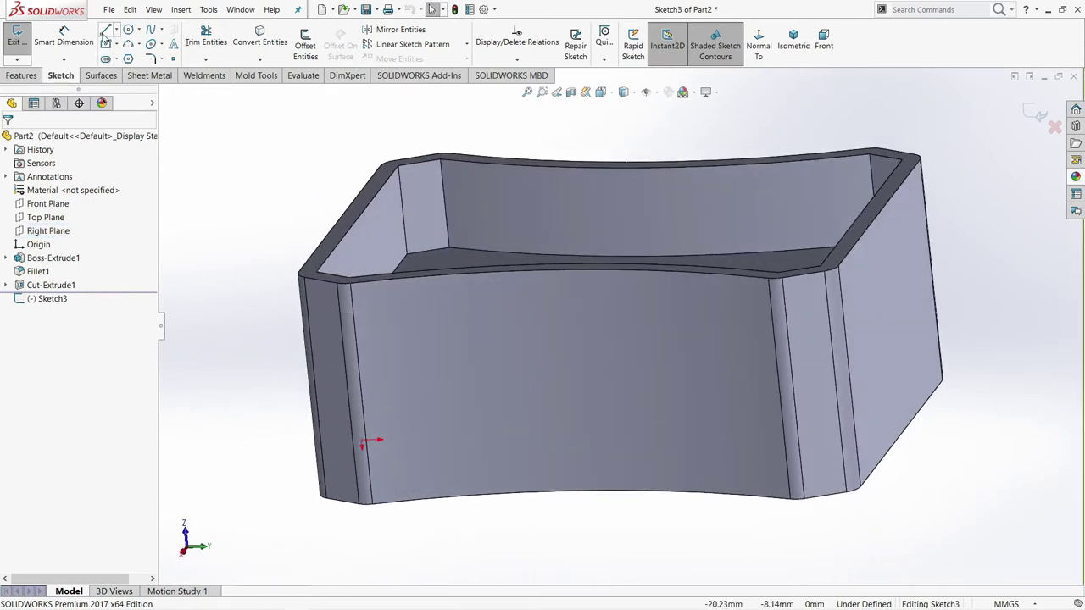
Step: Draw a closed three-line triangle spanning the inside of the hollow box
{"action": "left_click", "coordinate": [105, 30]}
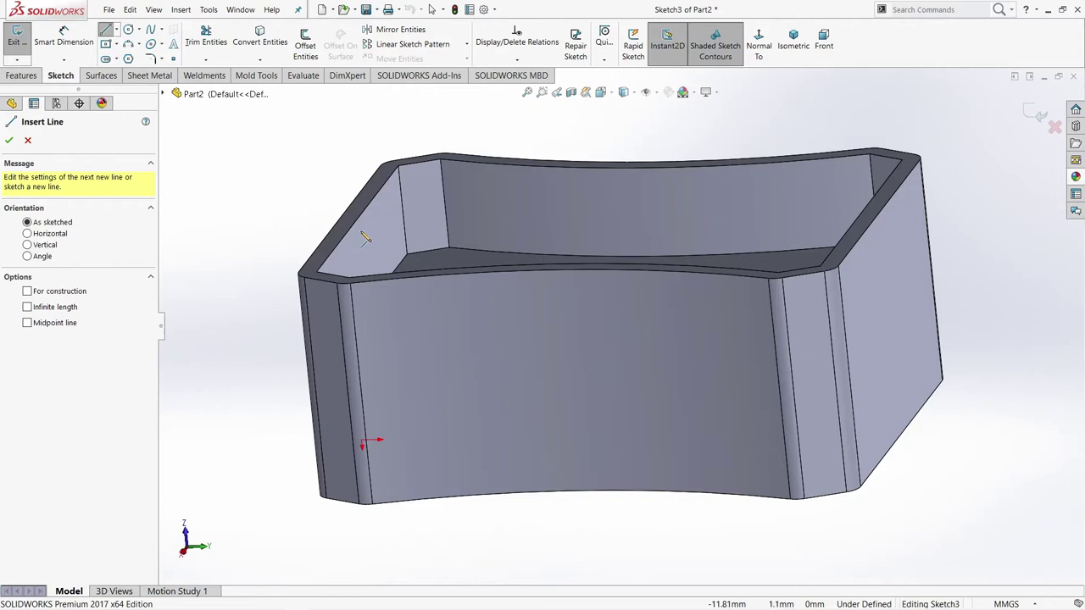
{"action": "left_click", "coordinate": [366, 230]}
{"action": "middle_click_drag", "start_coordinate": [377, 315], "coordinate": [376, 280]}
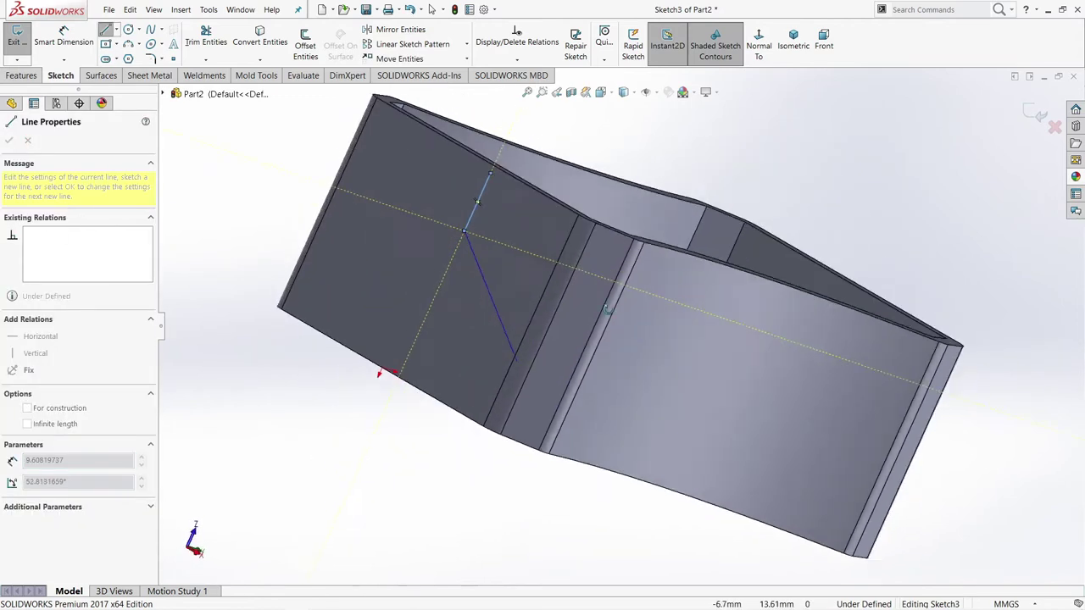
{"action": "middle_click_drag", "start_coordinate": [388, 288], "coordinate": [758, 326]}
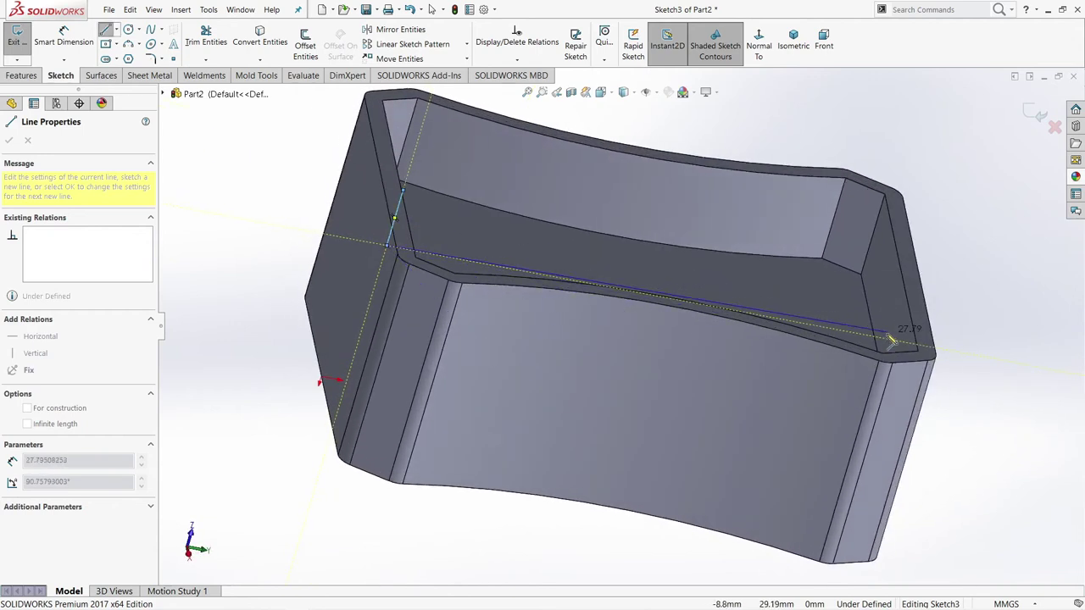
{"action": "left_click", "coordinate": [877, 343]}
{"action": "left_click", "coordinate": [877, 343]}
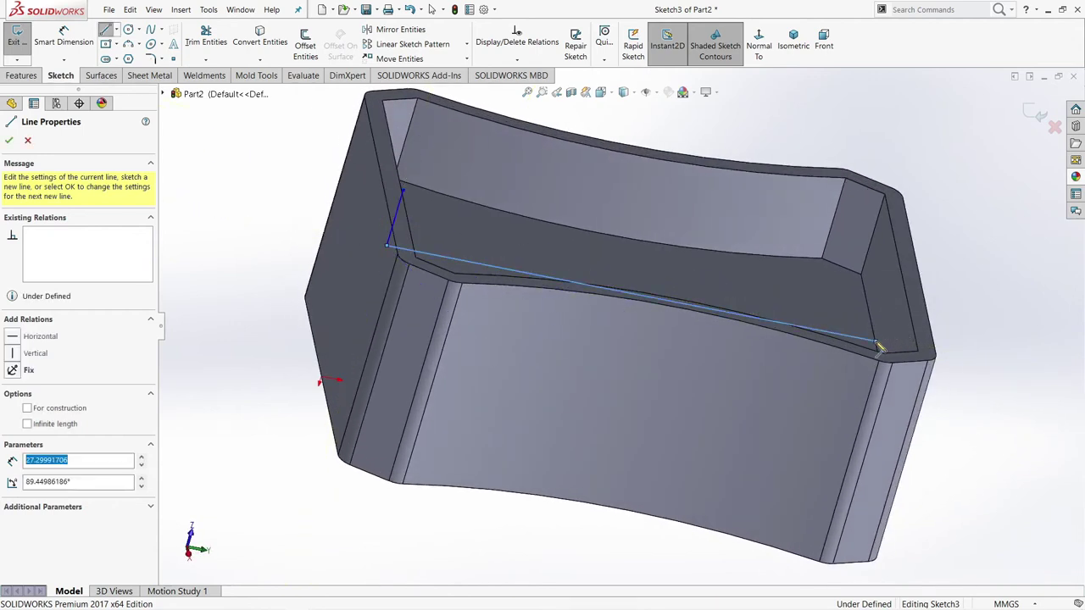
{"action": "left_click", "coordinate": [402, 193]}
Step: Pierce the triangle's tip point onto the vertical box edge
{"action": "key", "text": "Escape"}
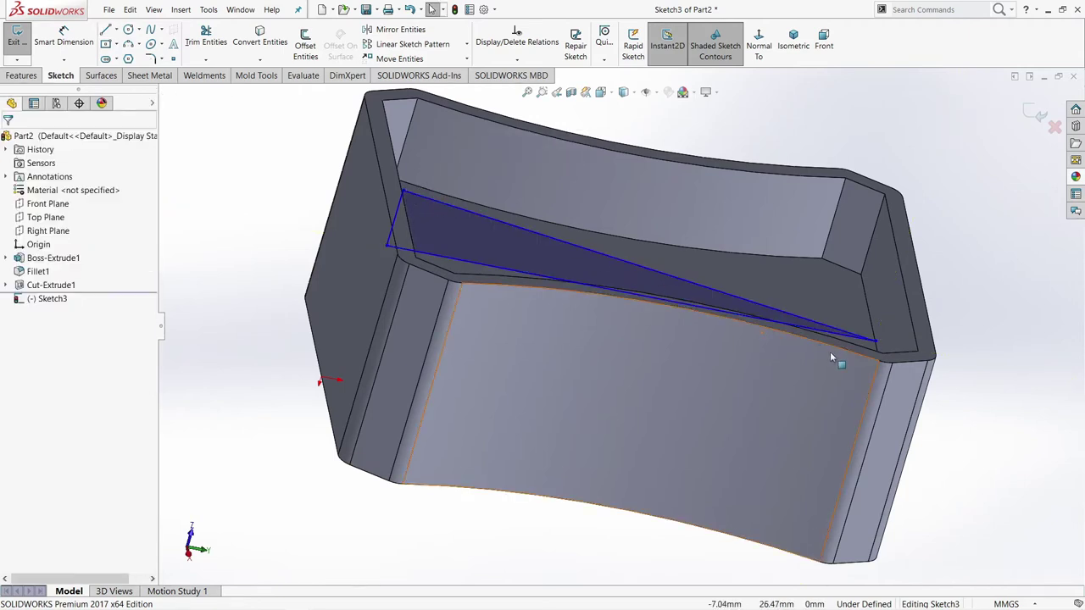
{"action": "scroll", "coordinate": [829, 351], "scroll_direction": "down", "scroll_amount": 2}
{"action": "scroll", "coordinate": [856, 352], "scroll_direction": "down", "scroll_amount": 3}
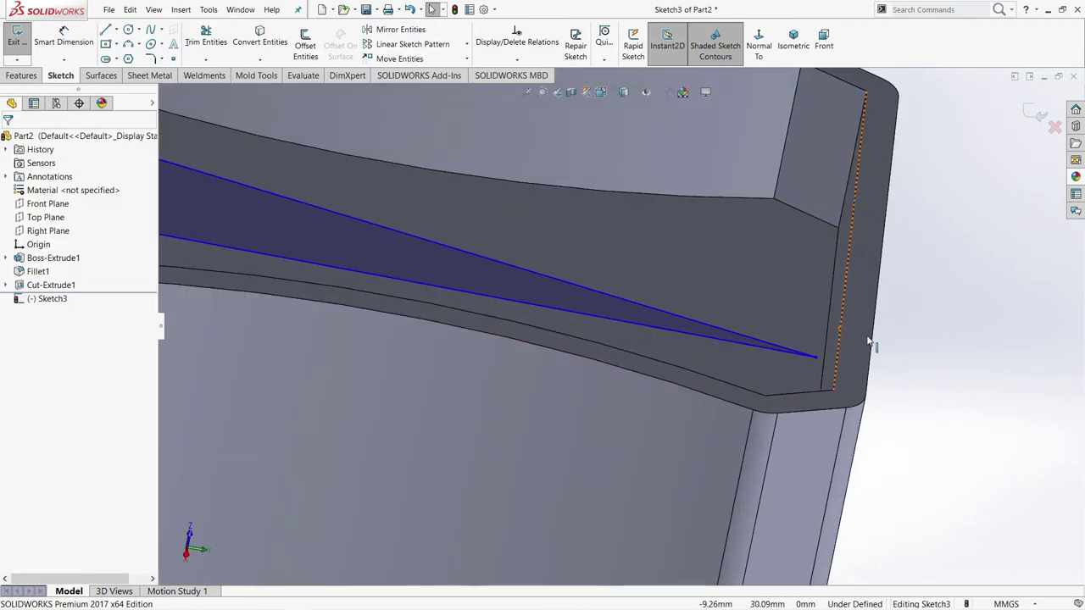
{"action": "left_click", "coordinate": [799, 343]}
{"action": "left_click", "coordinate": [805, 356], "text": "ctrl"}
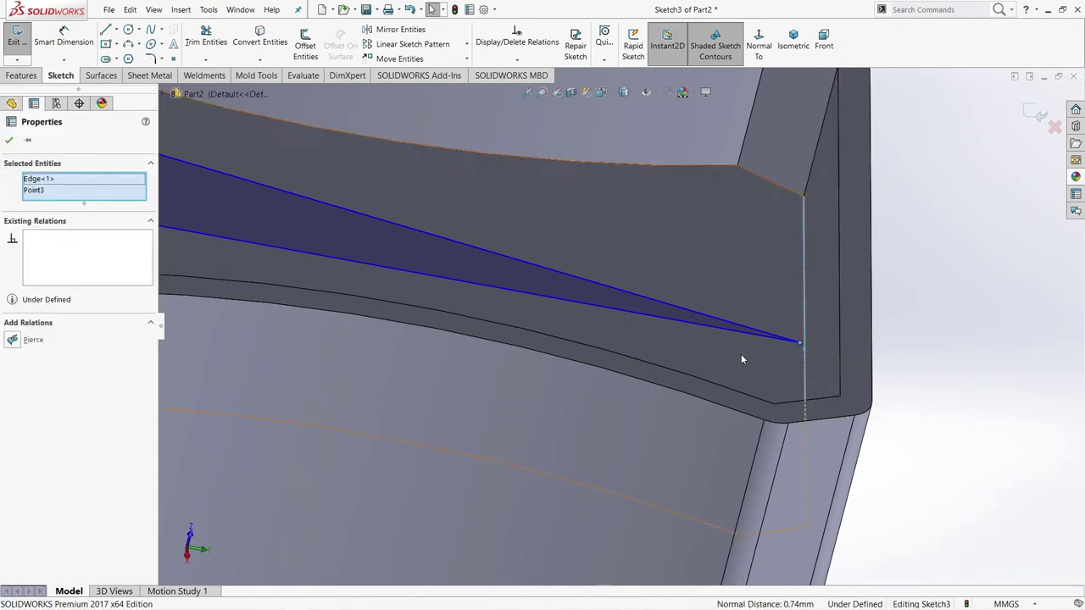
{"action": "left_click", "coordinate": [13, 339]}
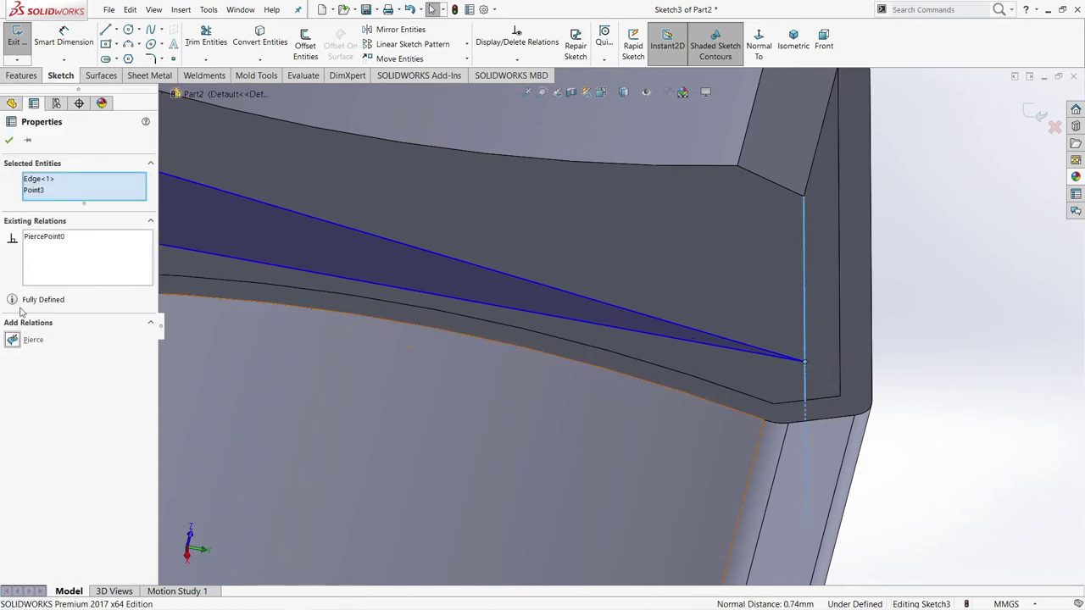
{"action": "left_click", "coordinate": [9, 141]}
Step: Pierce the triangle's lower corner onto the adjacent model edge
{"action": "scroll", "coordinate": [674, 410], "scroll_direction": "up", "scroll_amount": 3}
{"action": "middle_click_drag", "start_coordinate": [674, 410], "coordinate": [593, 379]}
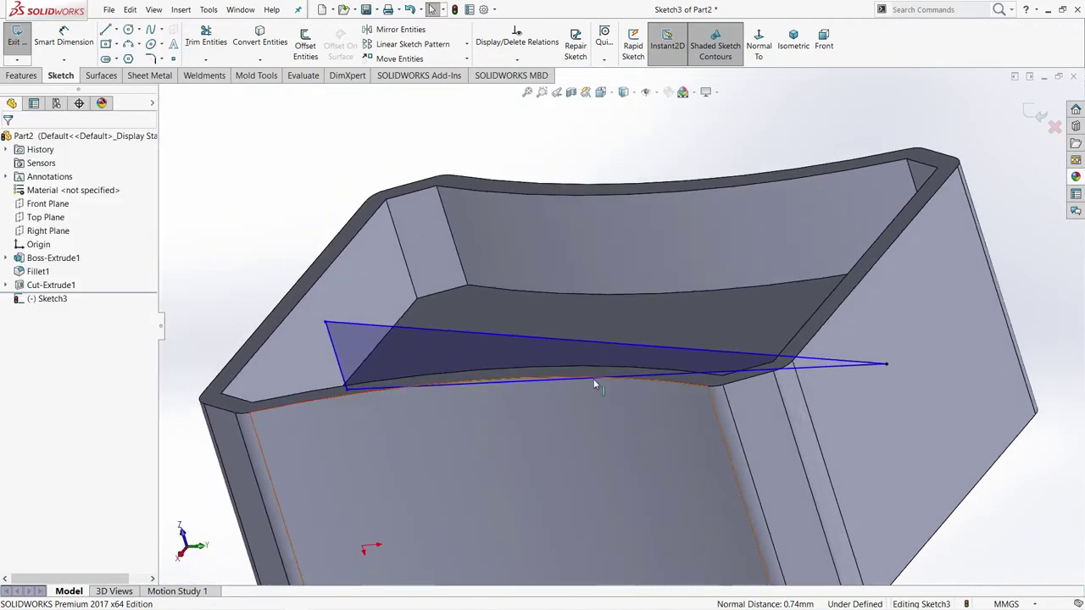
{"action": "scroll", "coordinate": [380, 378], "scroll_direction": "down", "scroll_amount": 2}
{"action": "middle_click_drag", "start_coordinate": [380, 373], "coordinate": [300, 368]}
{"action": "left_click", "coordinate": [288, 328]}
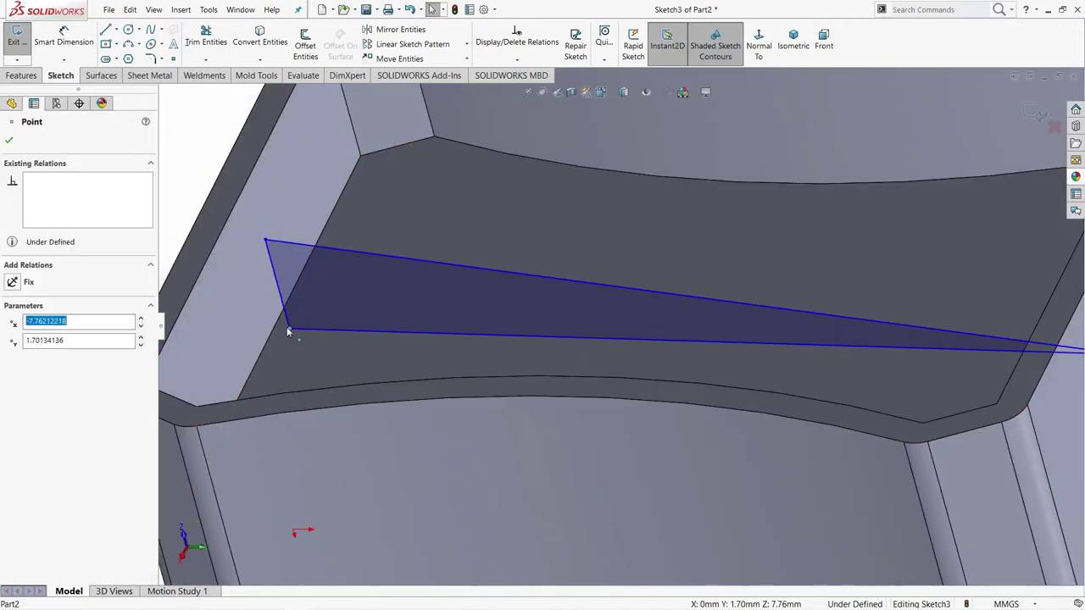
{"action": "left_click", "coordinate": [276, 351], "text": "ctrl"}
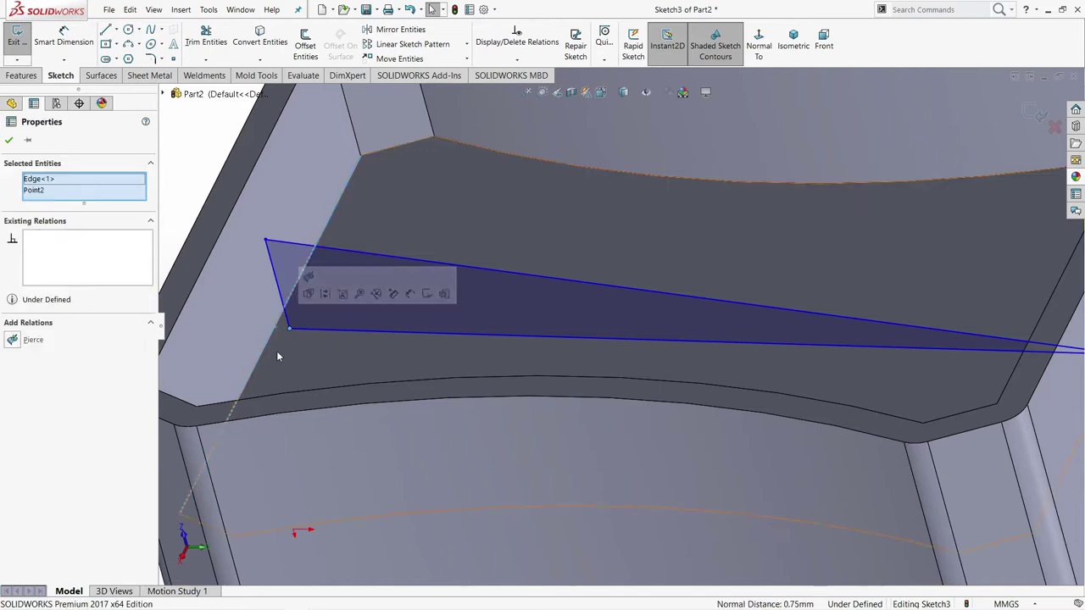
{"action": "left_click", "coordinate": [12, 339]}
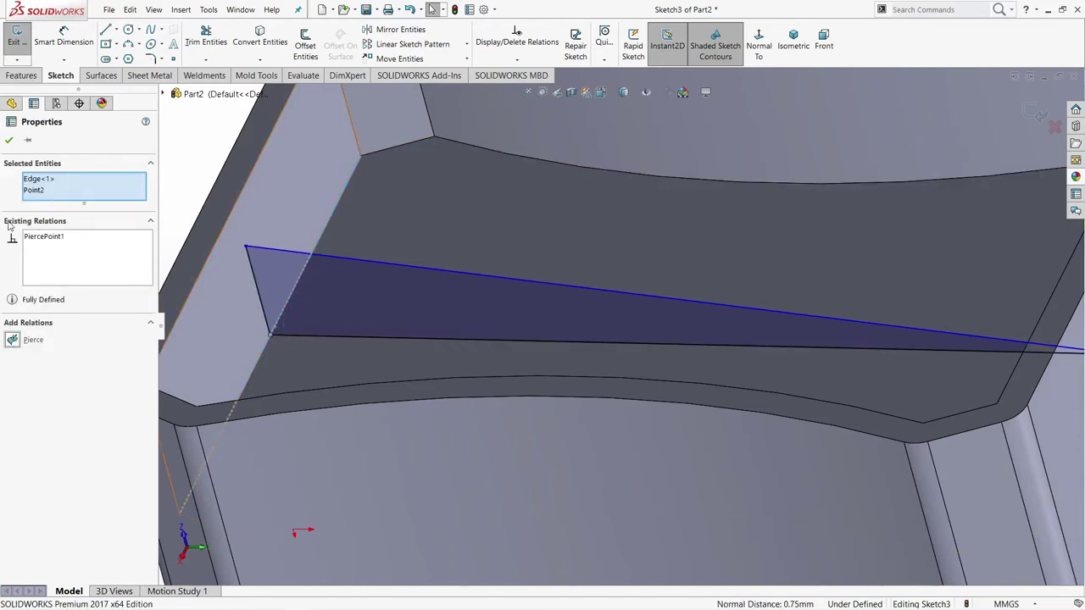
{"action": "left_click", "coordinate": [12, 140]}
Step: Dimension the bottom-left triangle corner 0.6 mm from the left model edge and exit the sketch
{"action": "key", "text": "f"}
{"action": "key", "text": "d"}
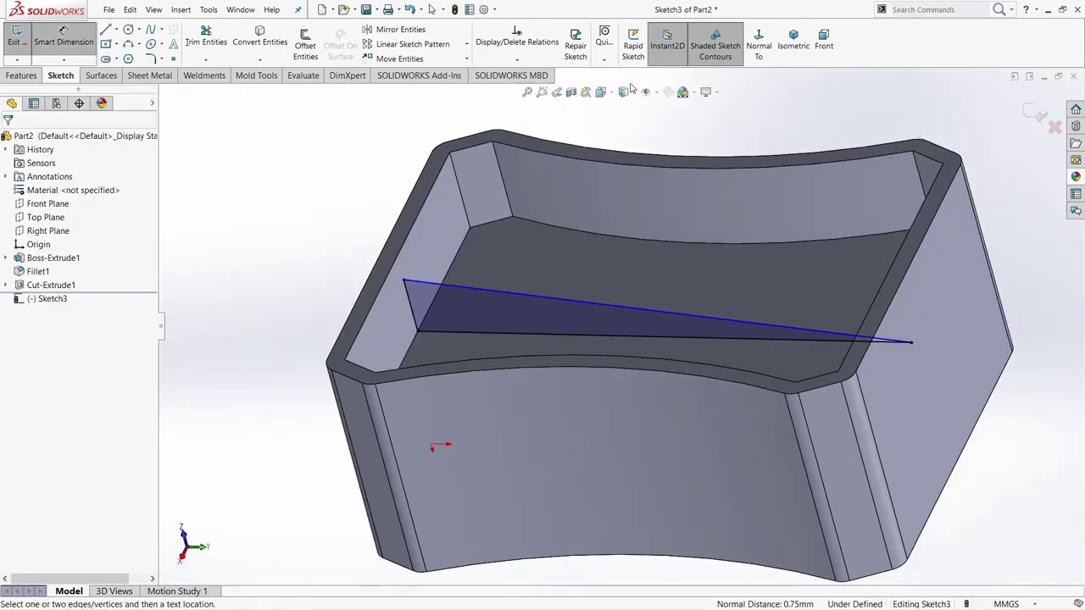
{"action": "left_click", "coordinate": [758, 47]}
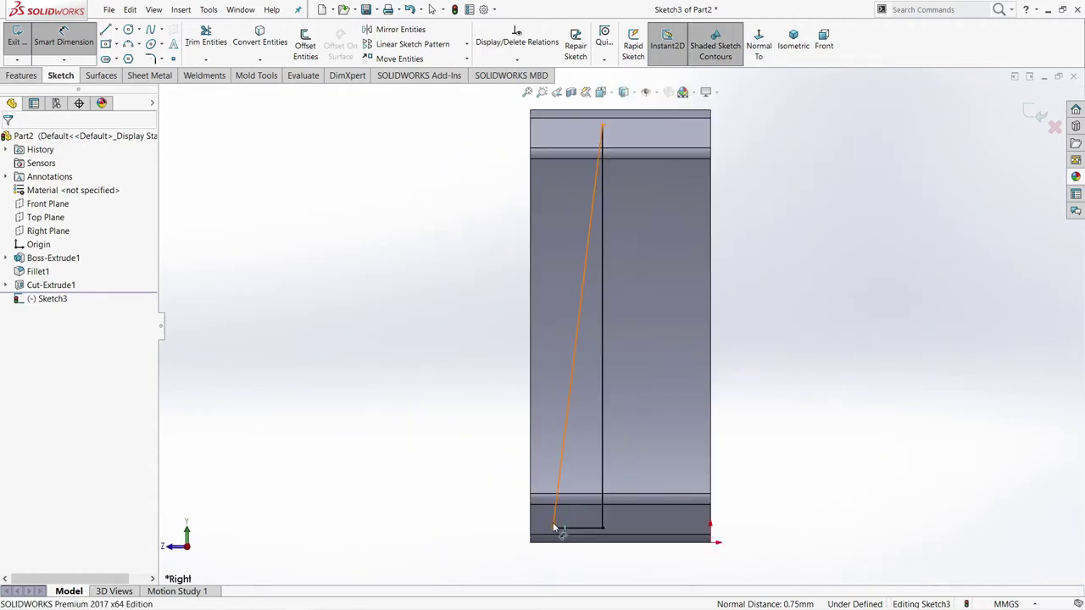
{"action": "left_click", "coordinate": [552, 531]}
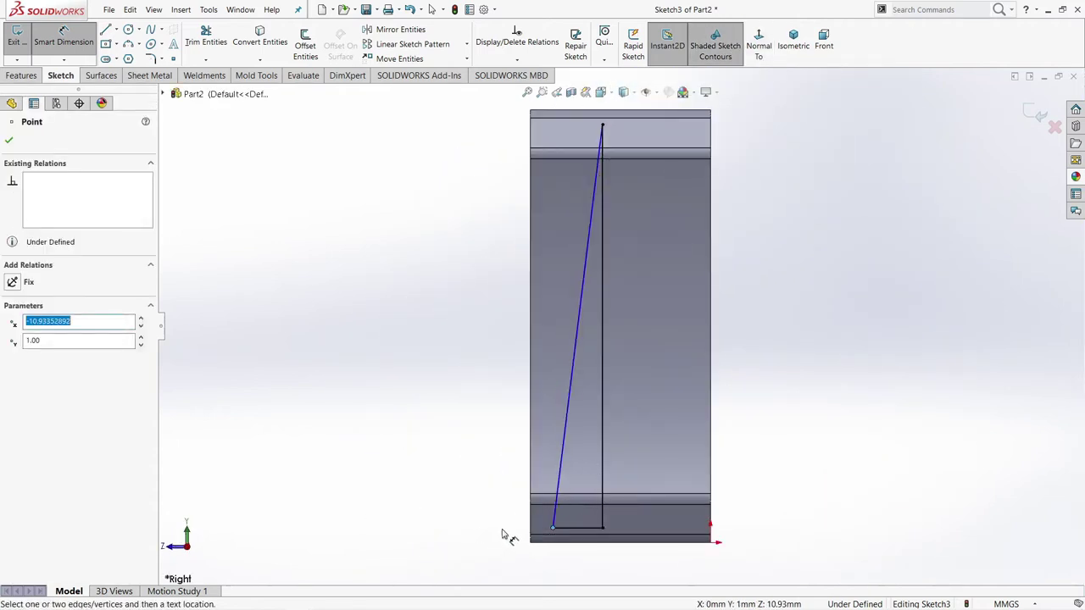
{"action": "left_click", "coordinate": [531, 529]}
{"action": "left_click", "coordinate": [462, 519]}
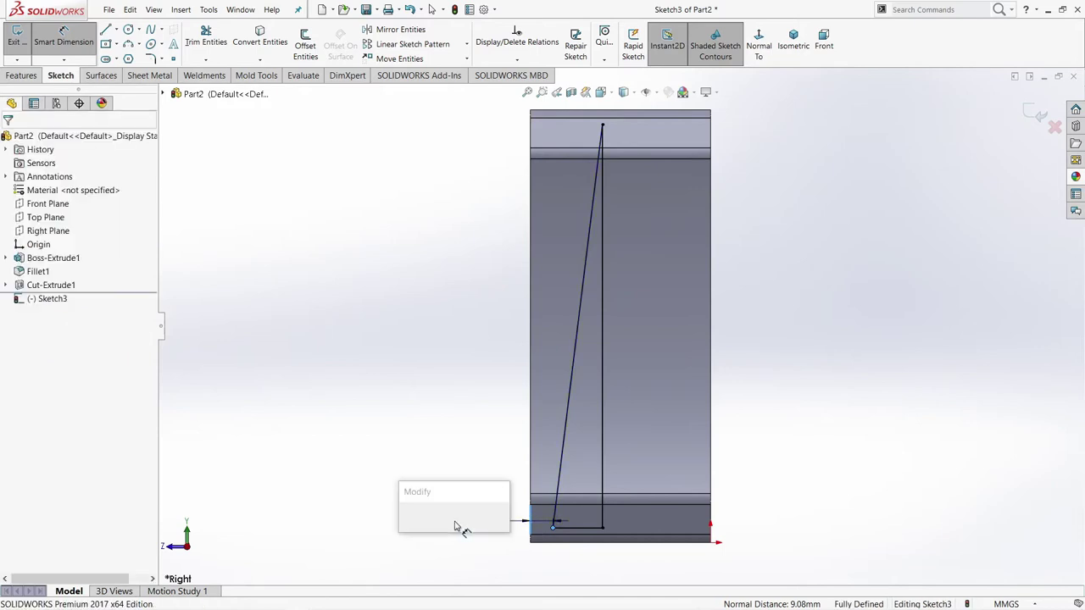
{"action": "type", "text": "0.6"}
{"action": "key", "text": "Return"}
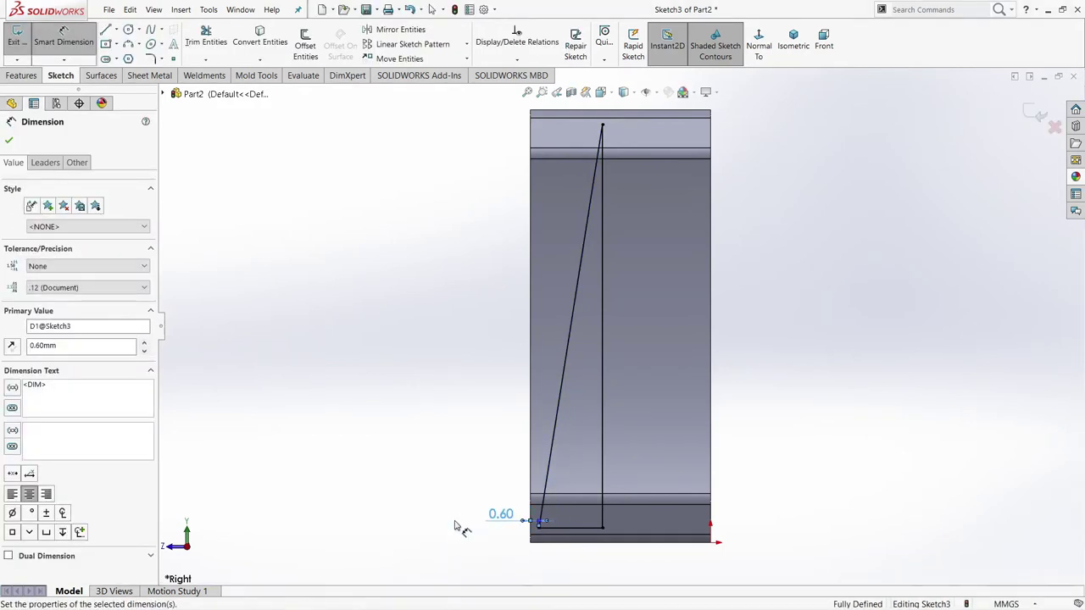
{"action": "left_click", "coordinate": [1009, 319]}
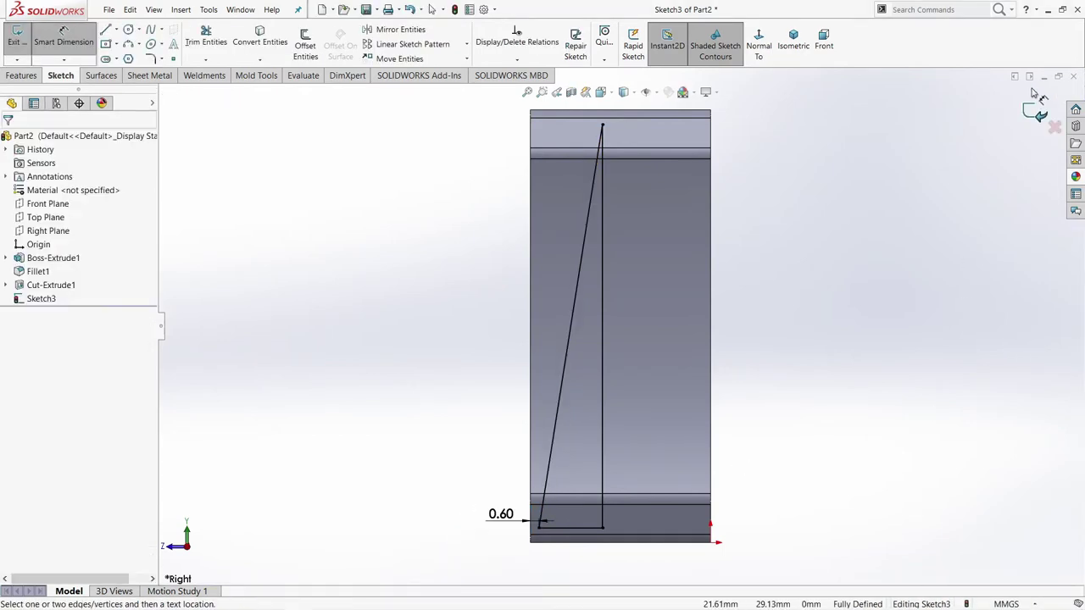
{"action": "left_click", "coordinate": [1038, 114]}
{"action": "middle_click_drag", "start_coordinate": [709, 244], "coordinate": [655, 413]}
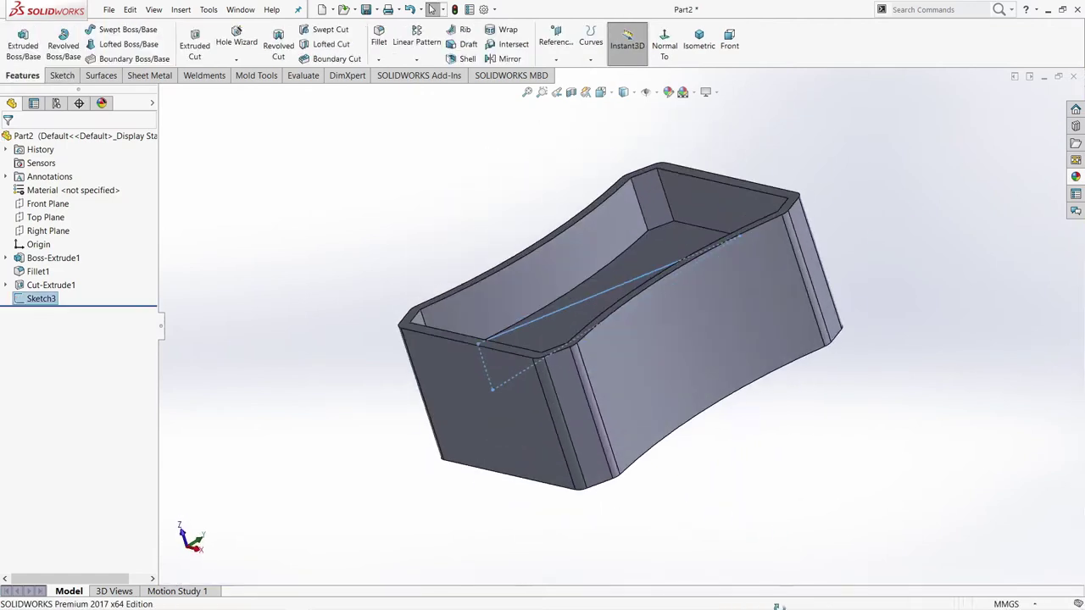
Step: Extrude the triangle sketch Up To Next in both directions as Boss-Extrude2
{"action": "left_click", "coordinate": [426, 240]}
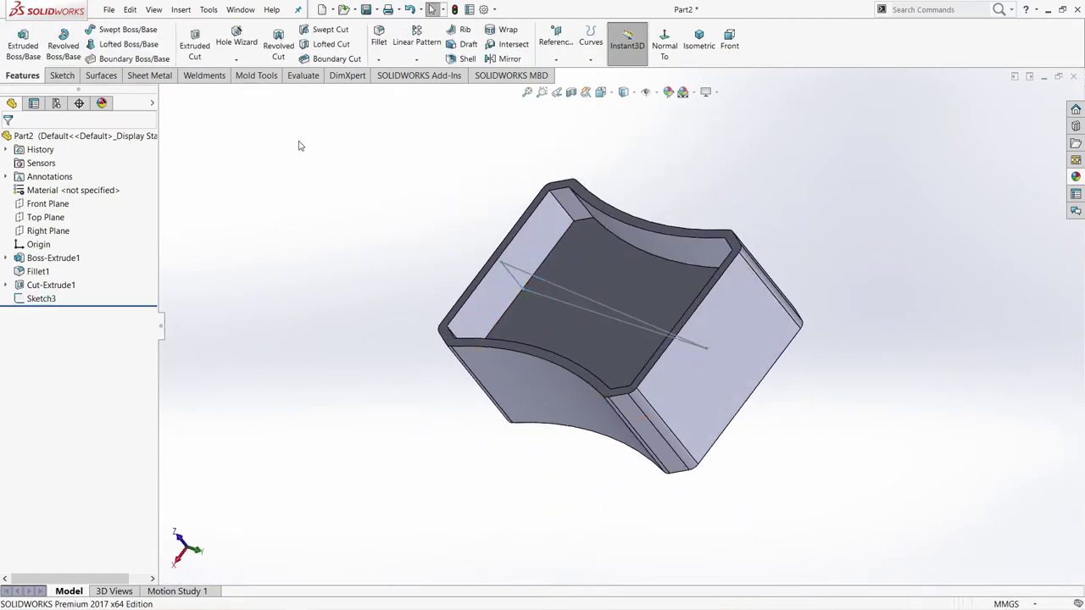
{"action": "left_click", "coordinate": [18, 41]}
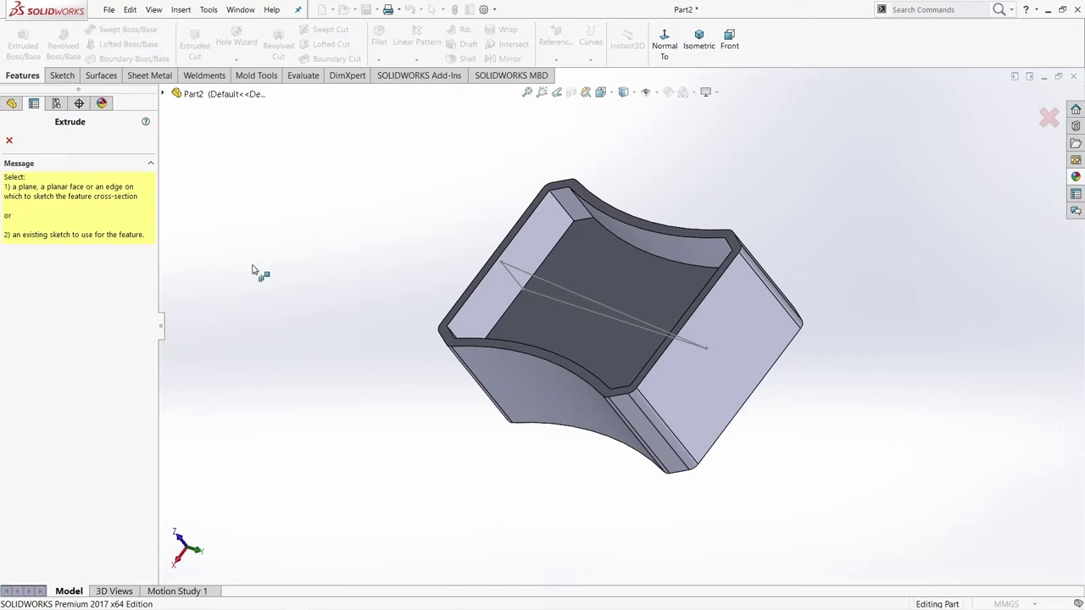
{"action": "left_click", "coordinate": [583, 297]}
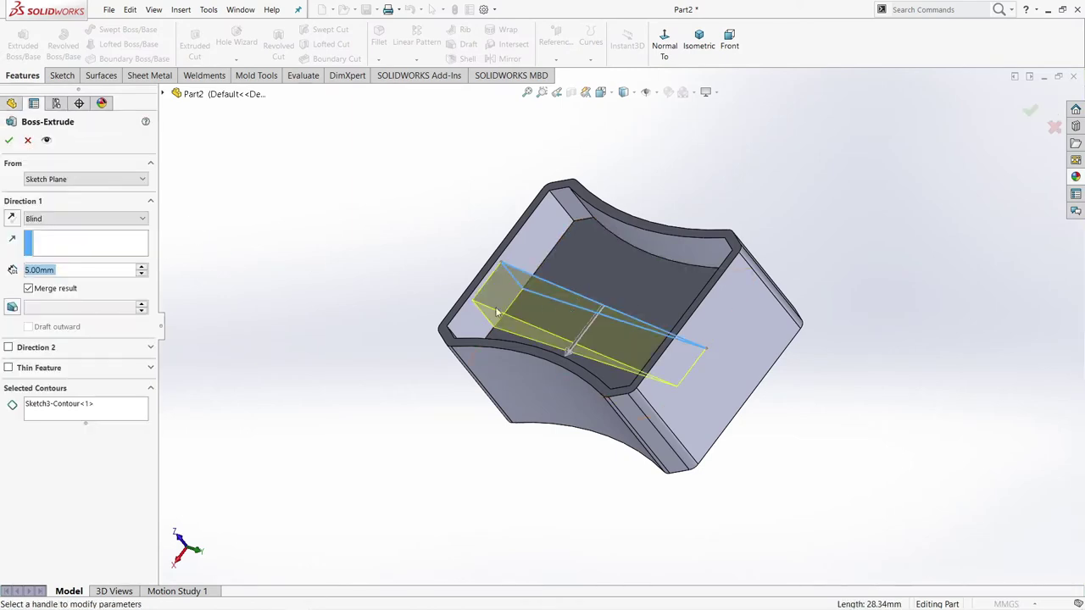
{"action": "left_click", "coordinate": [99, 221]}
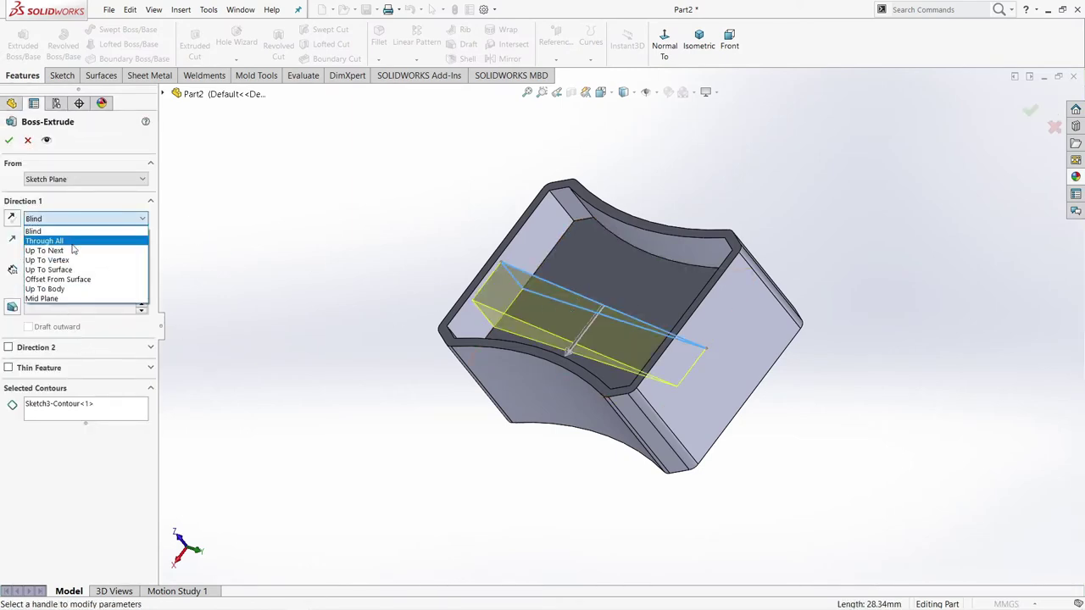
{"action": "left_click", "coordinate": [76, 247]}
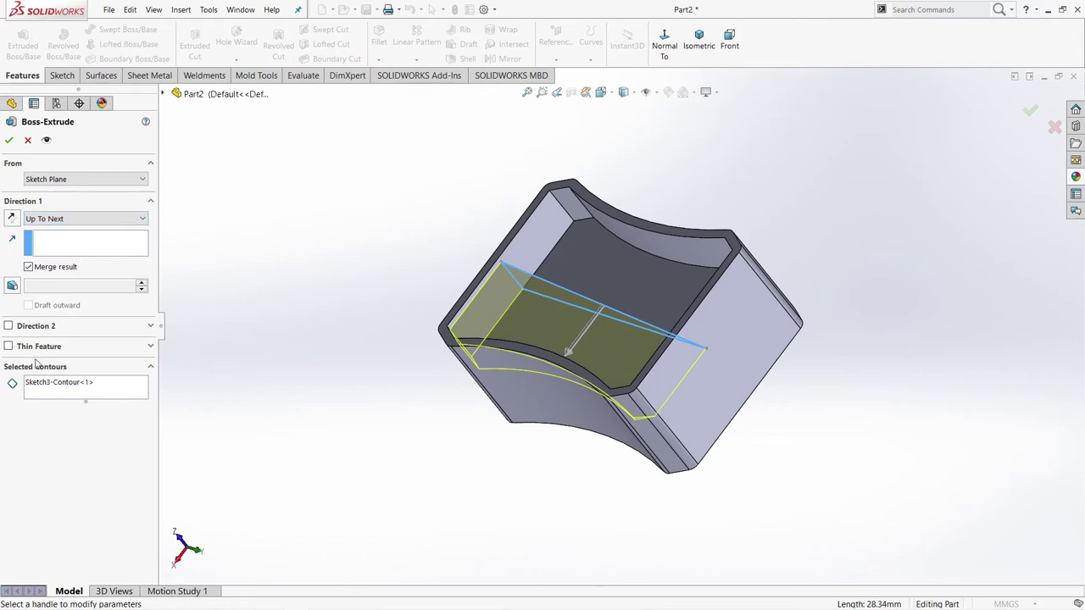
{"action": "left_click", "coordinate": [9, 326]}
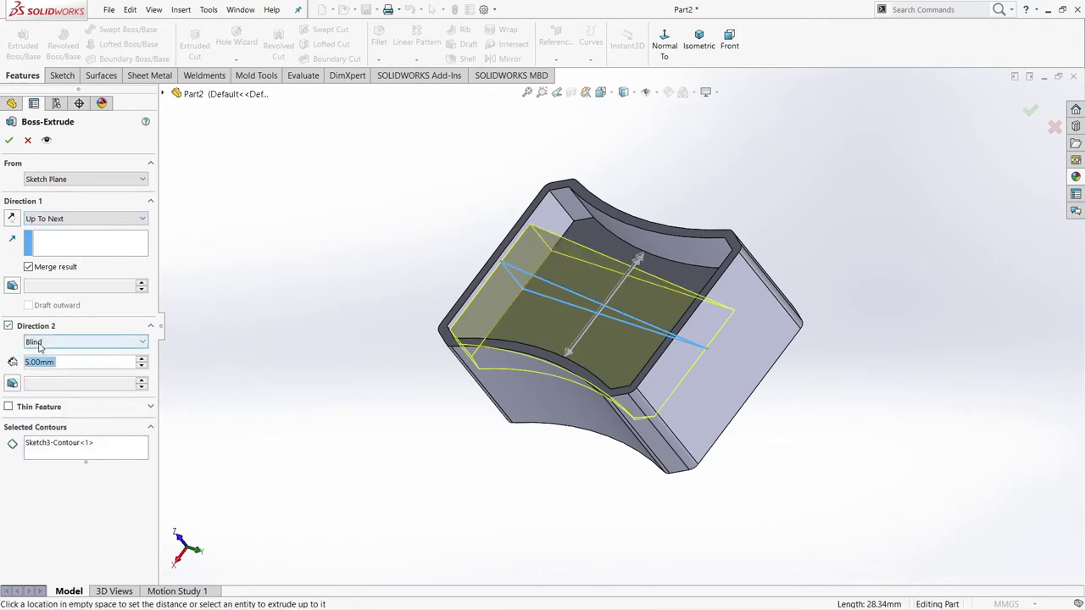
{"action": "left_click", "coordinate": [47, 341]}
{"action": "left_click", "coordinate": [49, 374]}
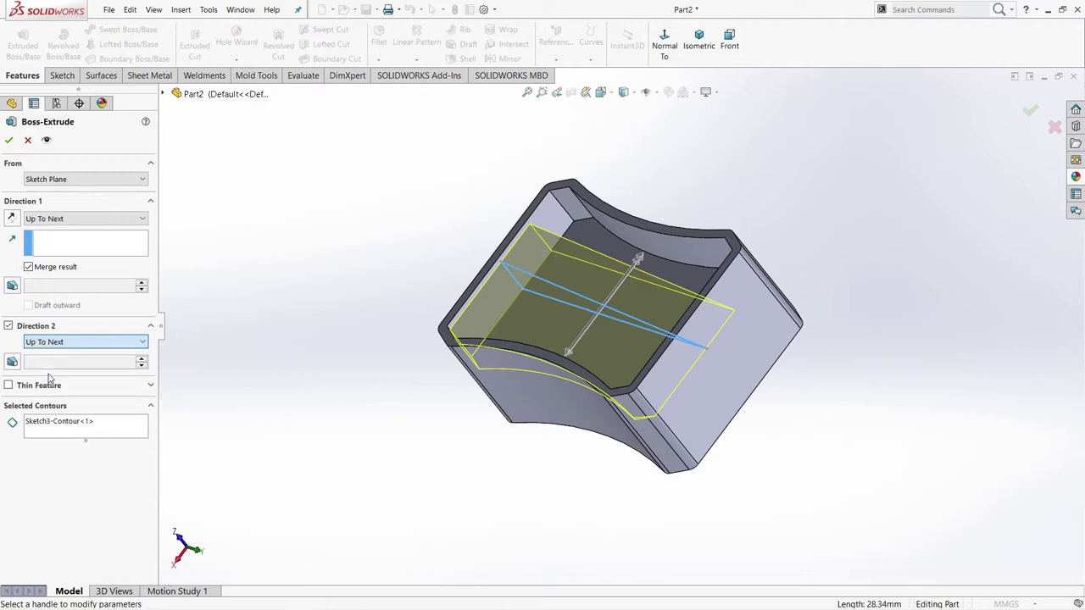
{"action": "left_click", "coordinate": [9, 140]}
{"action": "mouse_move", "coordinate": [291, 276]}
{"action": "middle_mouse_down"}
{"action": "mouse_move", "coordinate": [625, 387]}
{"action": "mouse_move", "coordinate": [716, 349]}
{"action": "mouse_move", "coordinate": [666, 399]}
{"action": "mouse_move", "coordinate": [694, 395]}
{"action": "middle_mouse_up"}
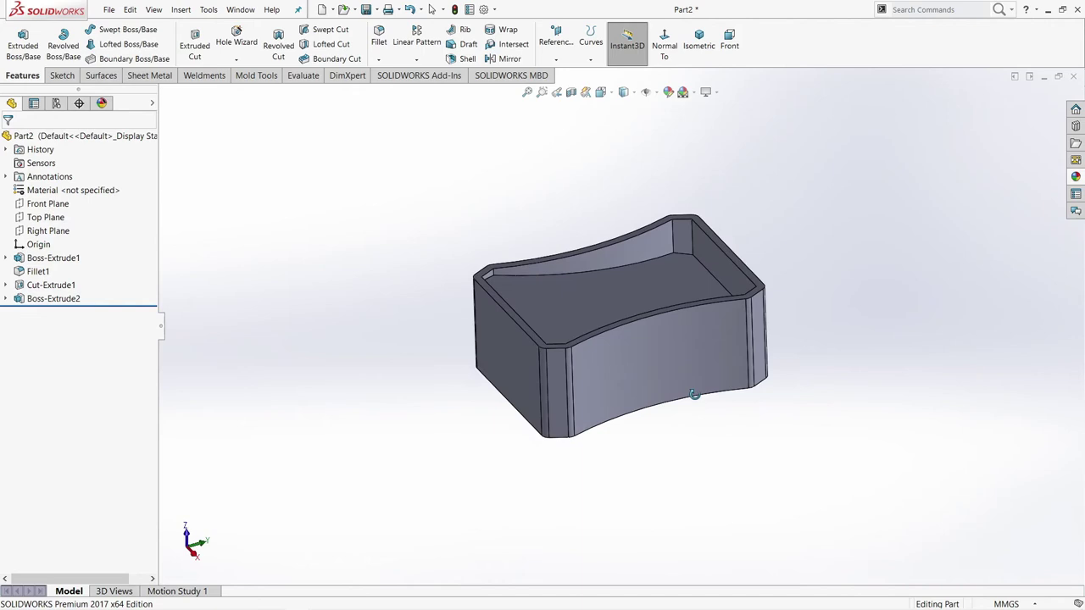
Step: Start a sketch on the body's inner face and draw a center rectangle above the origin
{"action": "left_click", "coordinate": [699, 38]}
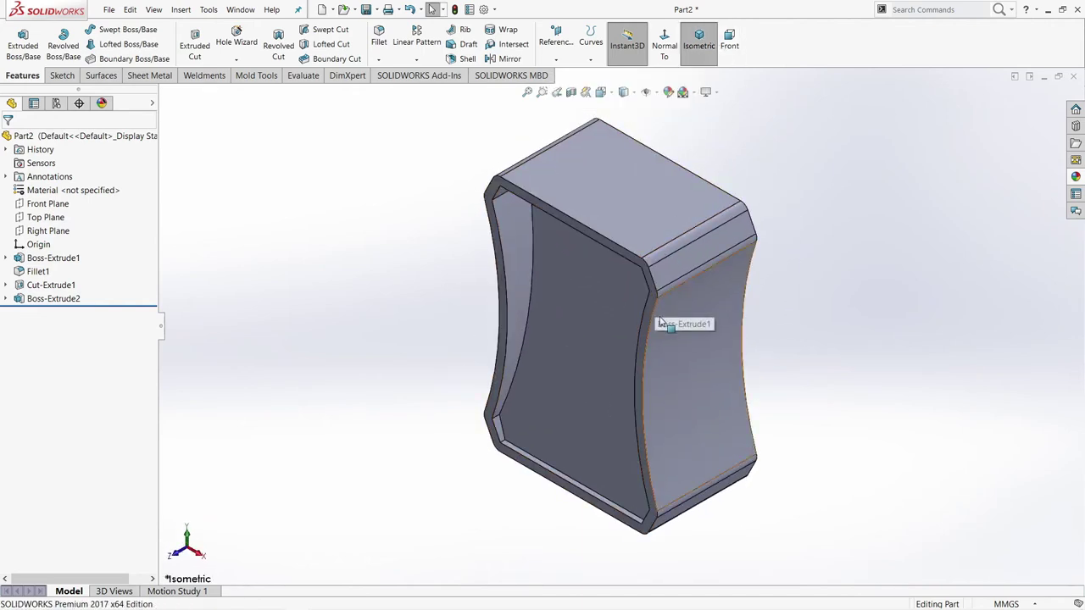
{"action": "left_click", "coordinate": [597, 355]}
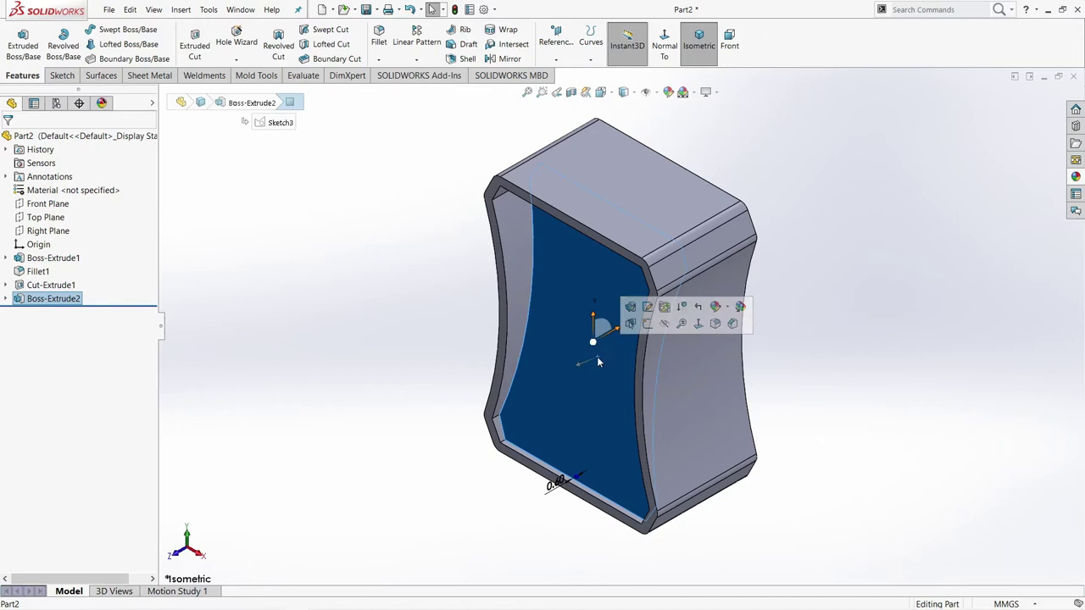
{"action": "left_click", "coordinate": [651, 328]}
{"action": "left_click", "coordinate": [757, 56]}
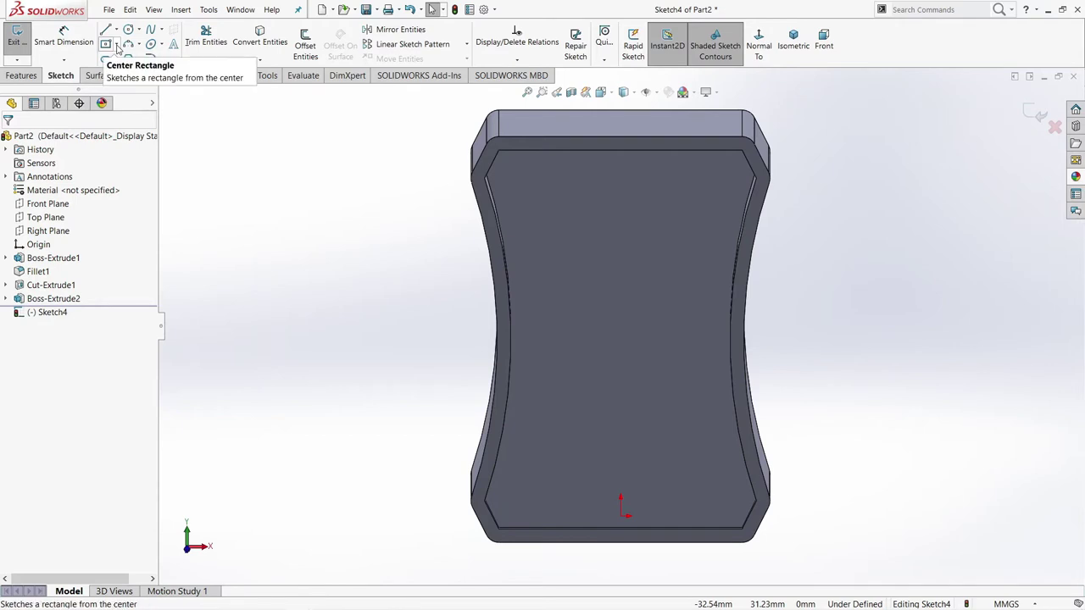
{"action": "left_click", "coordinate": [117, 47]}
{"action": "left_click", "coordinate": [139, 58]}
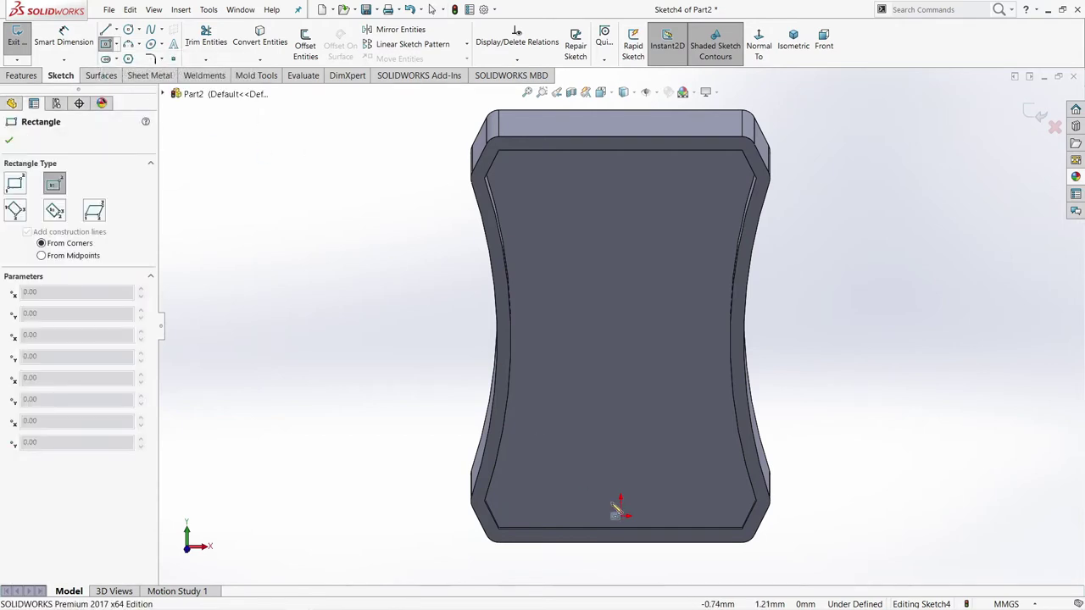
{"action": "left_click", "coordinate": [619, 301]}
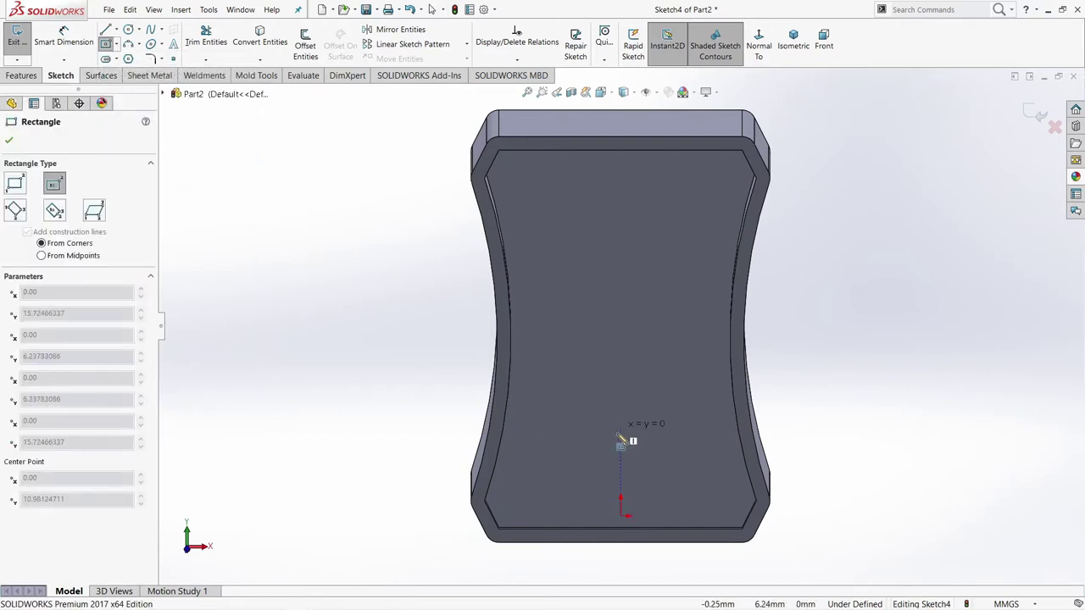
{"action": "left_click", "coordinate": [658, 466]}
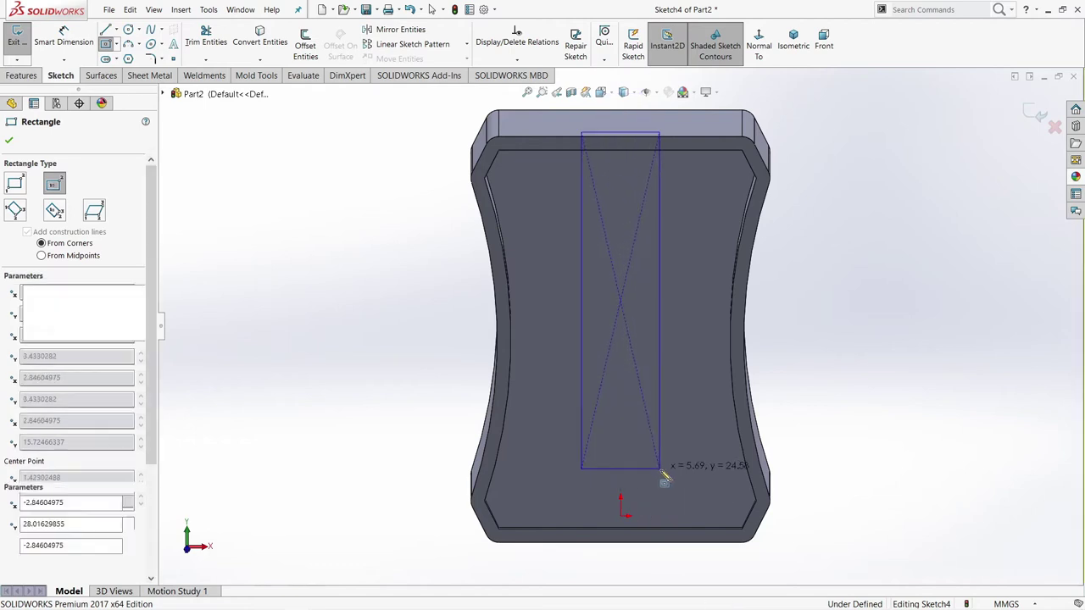
{"action": "key", "text": "Escape"}
{"action": "scroll", "coordinate": [644, 467], "scroll_direction": "down", "scroll_amount": 2}
Step: Make the rectangle's bottom-left corner coincident with the face's bottom edge
{"action": "left_click", "coordinate": [638, 454]}
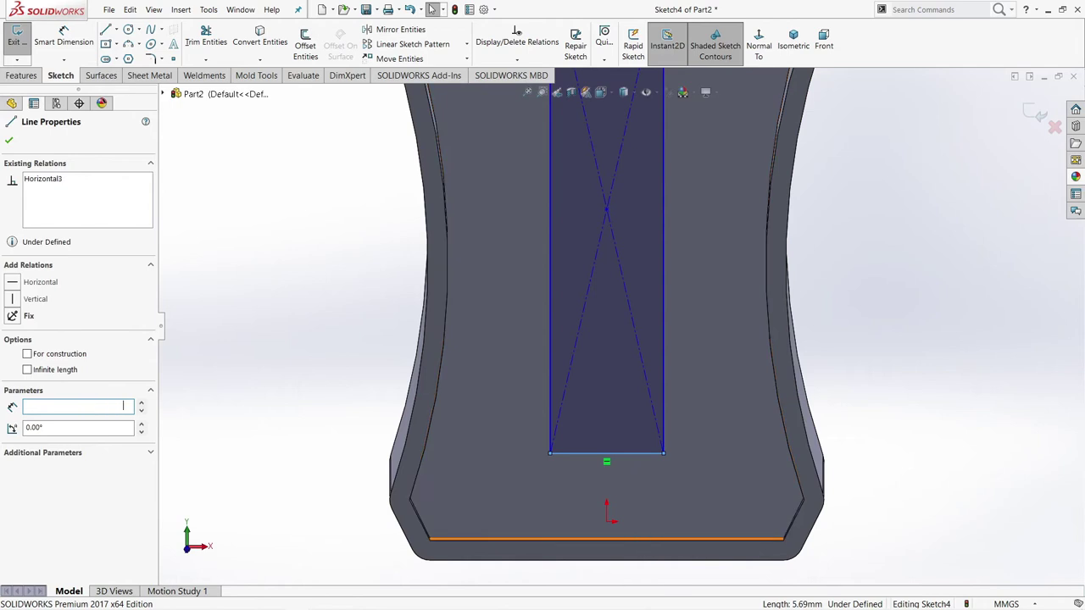
{"action": "key", "text": "Escape"}
{"action": "key", "text": "space"}
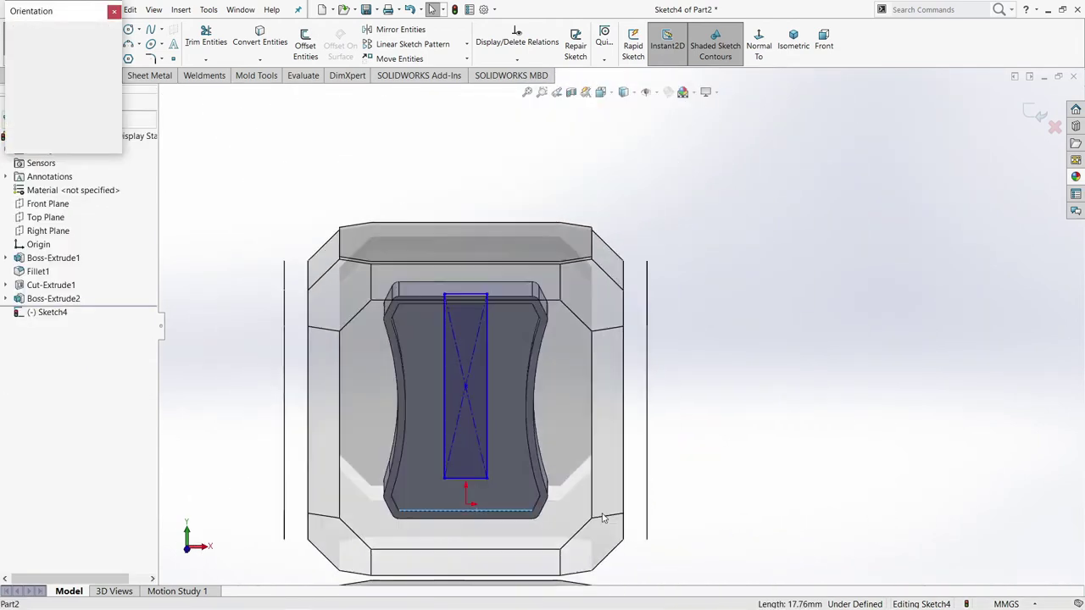
{"action": "key", "text": "Escape"}
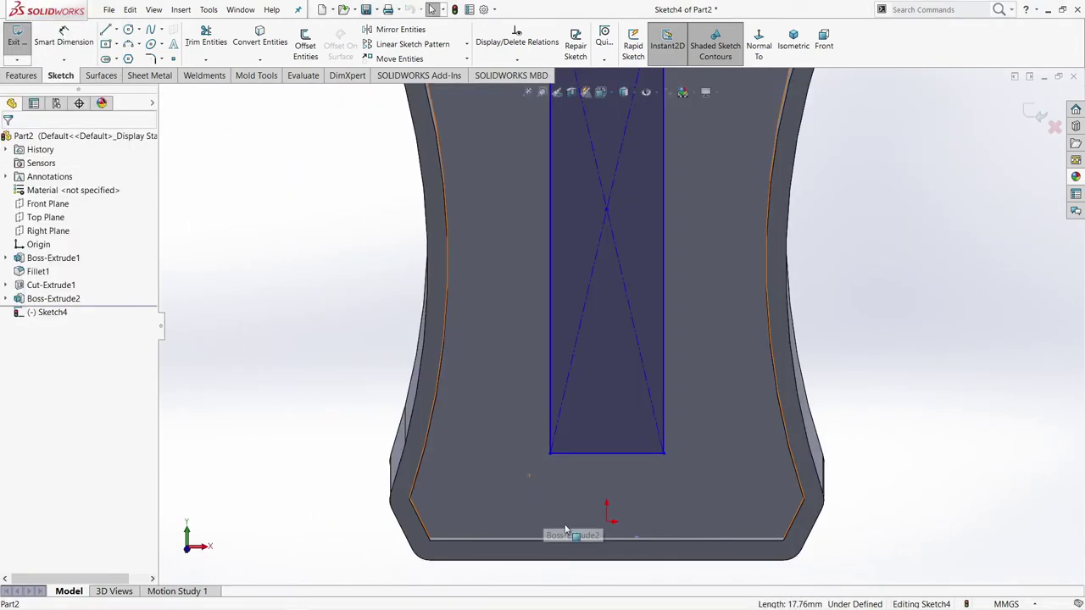
{"action": "scroll", "coordinate": [571, 534], "scroll_direction": "down", "scroll_amount": 2}
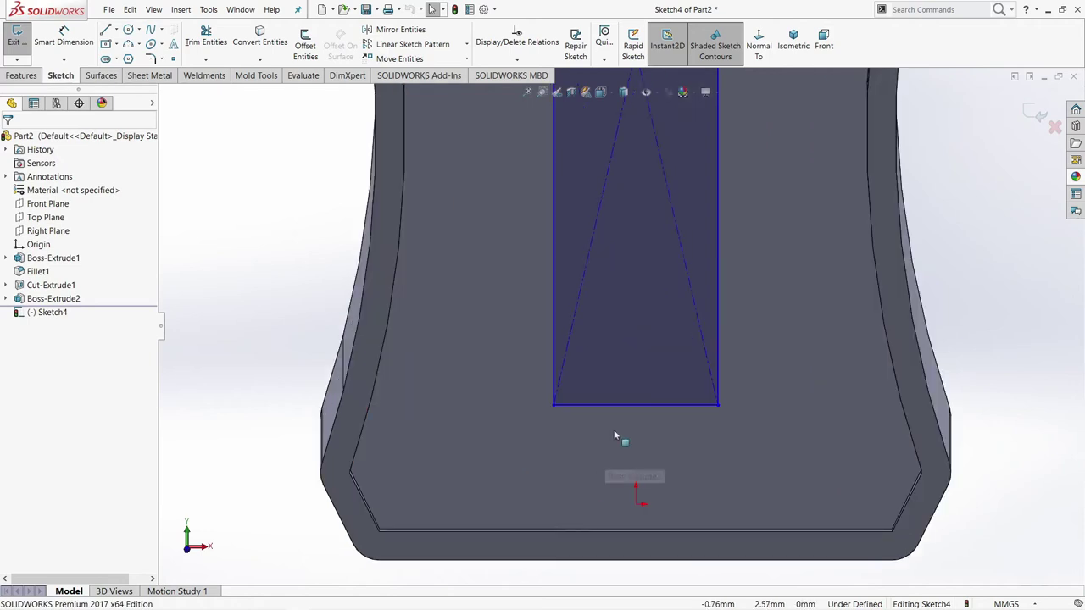
{"action": "left_click", "coordinate": [554, 406]}
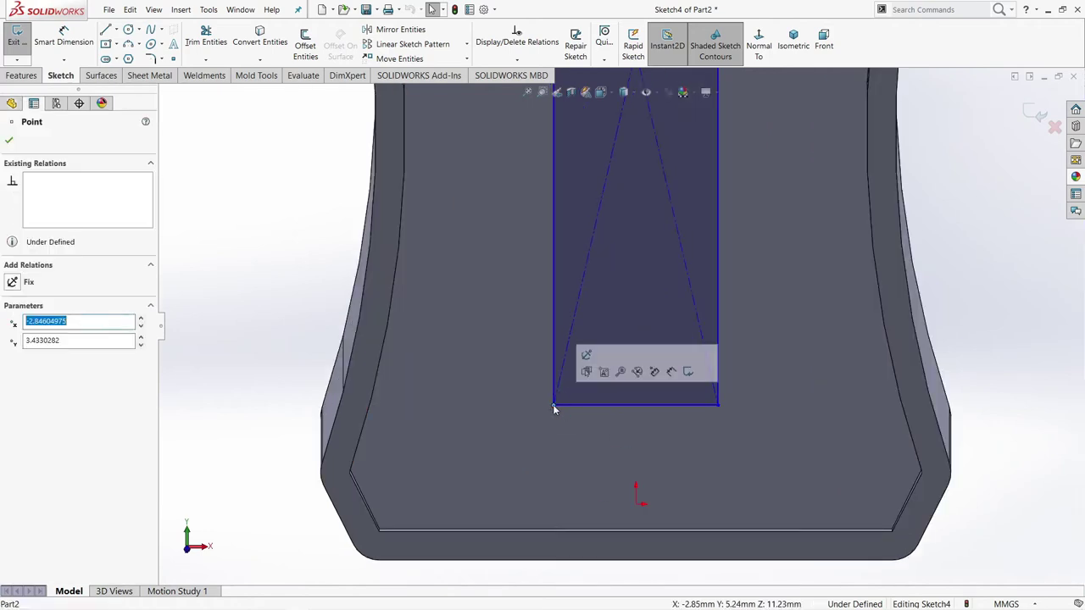
{"action": "left_click", "coordinate": [555, 532], "text": "ctrl"}
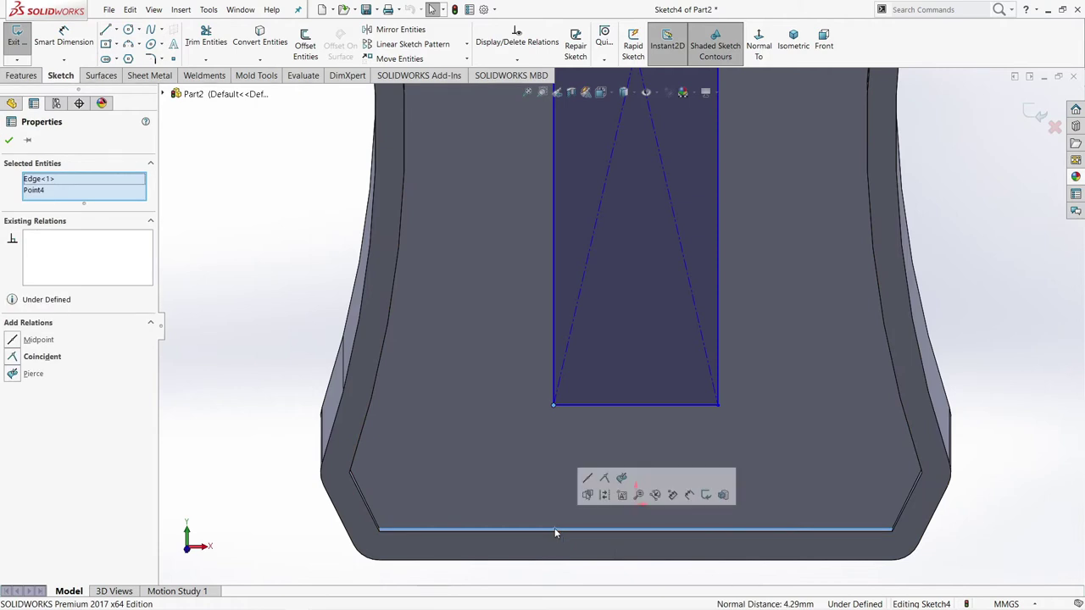
{"action": "left_click", "coordinate": [13, 357]}
{"action": "key", "text": "Escape"}
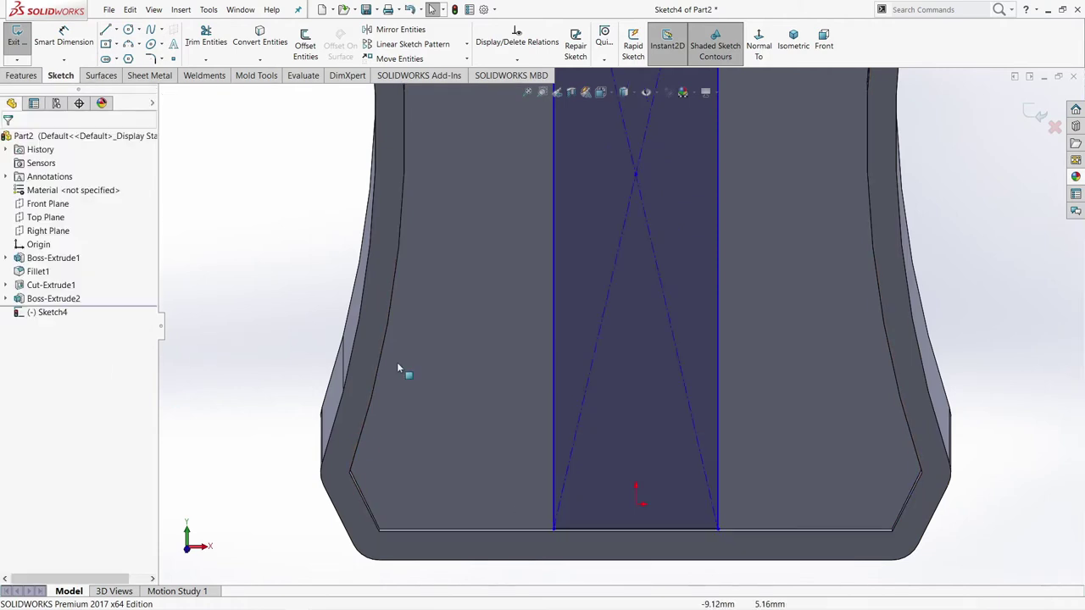
Step: Make the rectangle's top-left corner coincident with the face's top edge
{"action": "scroll", "coordinate": [407, 348], "scroll_direction": "up", "scroll_amount": 2}
{"action": "scroll", "coordinate": [591, 270], "scroll_direction": "up", "scroll_amount": 2}
{"action": "scroll", "coordinate": [624, 185], "scroll_direction": "down", "scroll_amount": 5}
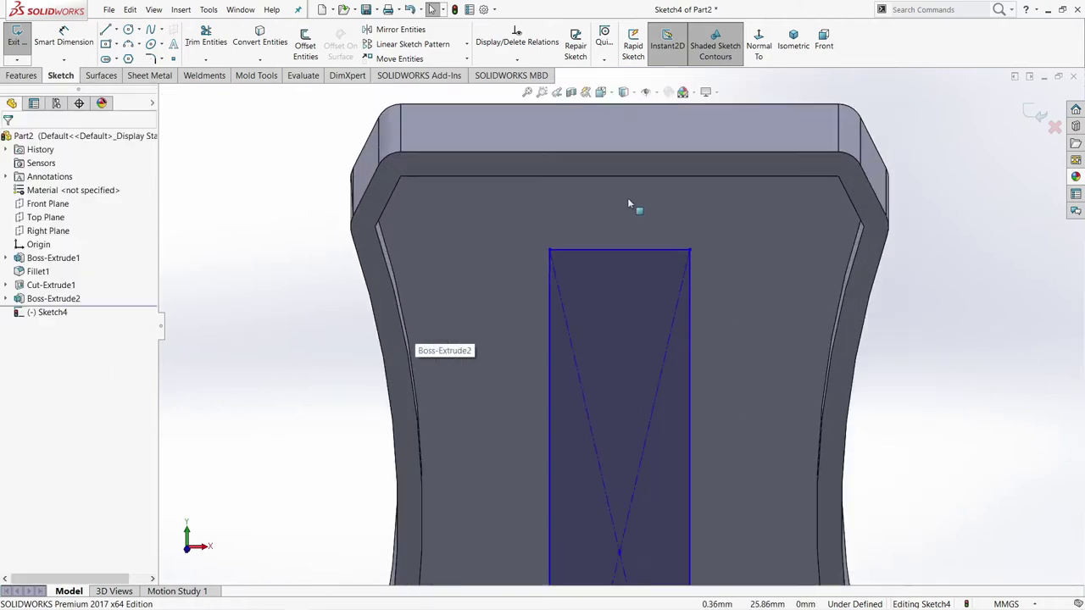
{"action": "left_click", "coordinate": [550, 251]}
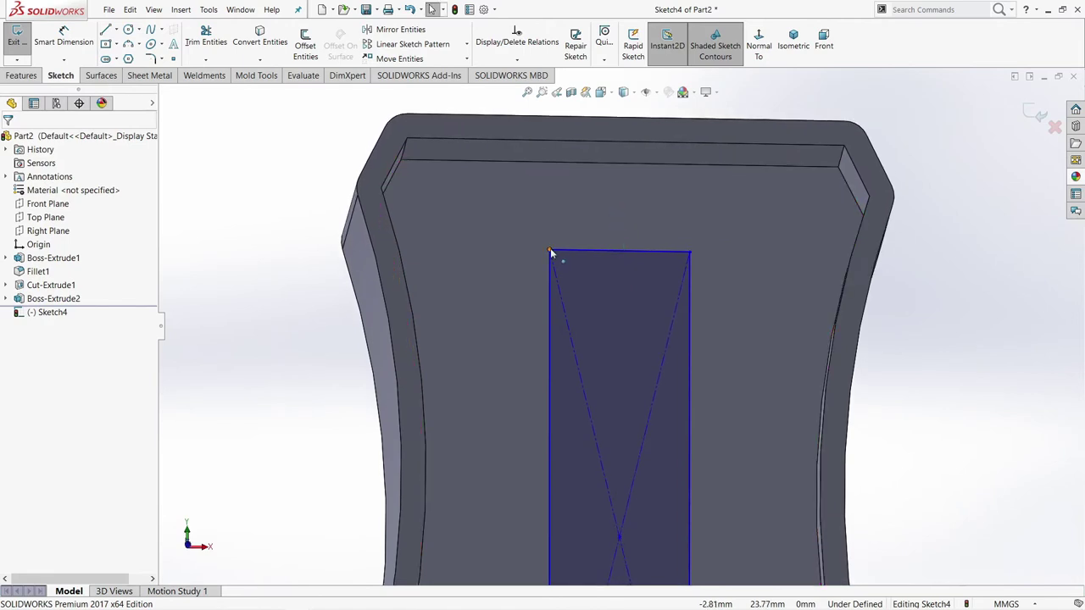
{"action": "left_click", "coordinate": [549, 163], "text": "ctrl"}
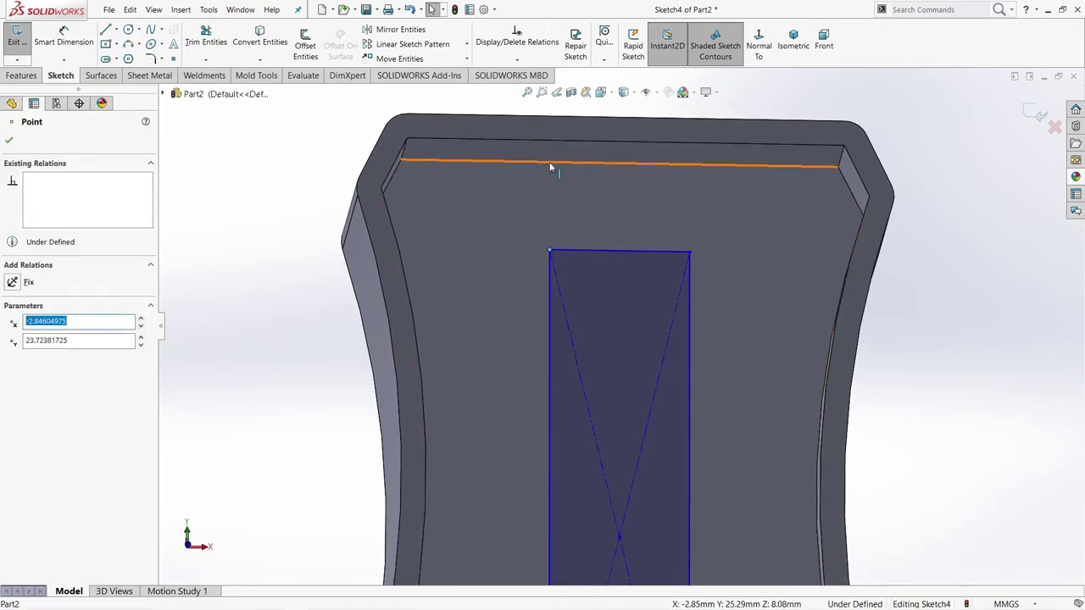
{"action": "left_click", "coordinate": [16, 360]}
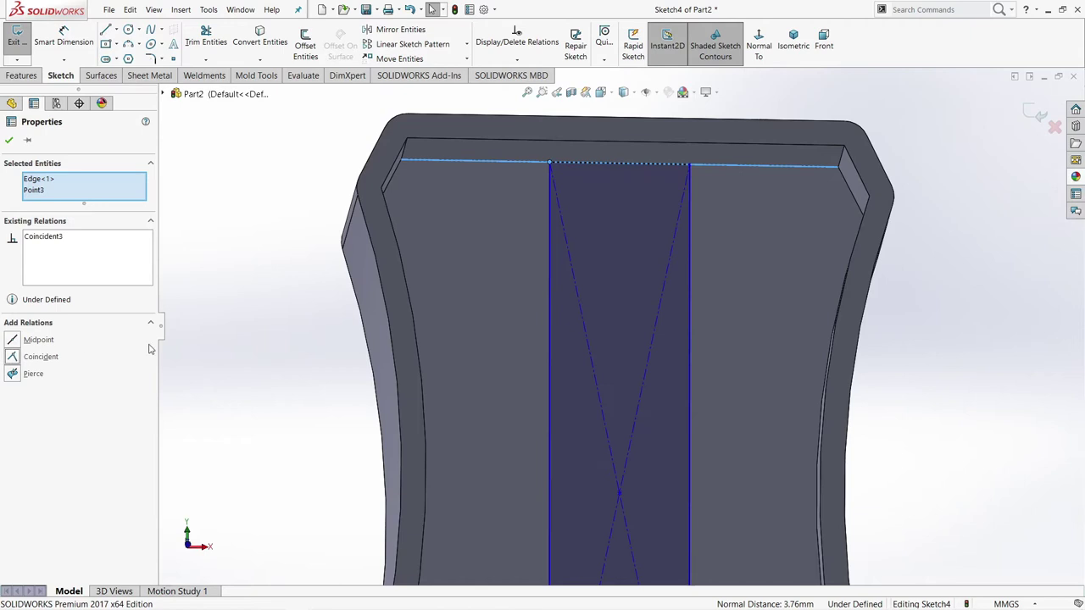
{"action": "left_click", "coordinate": [249, 387]}
Step: Dimension the rectangle's width between its left and right sides to 6 mm
{"action": "key", "text": "d"}
{"action": "left_click", "coordinate": [552, 378]}
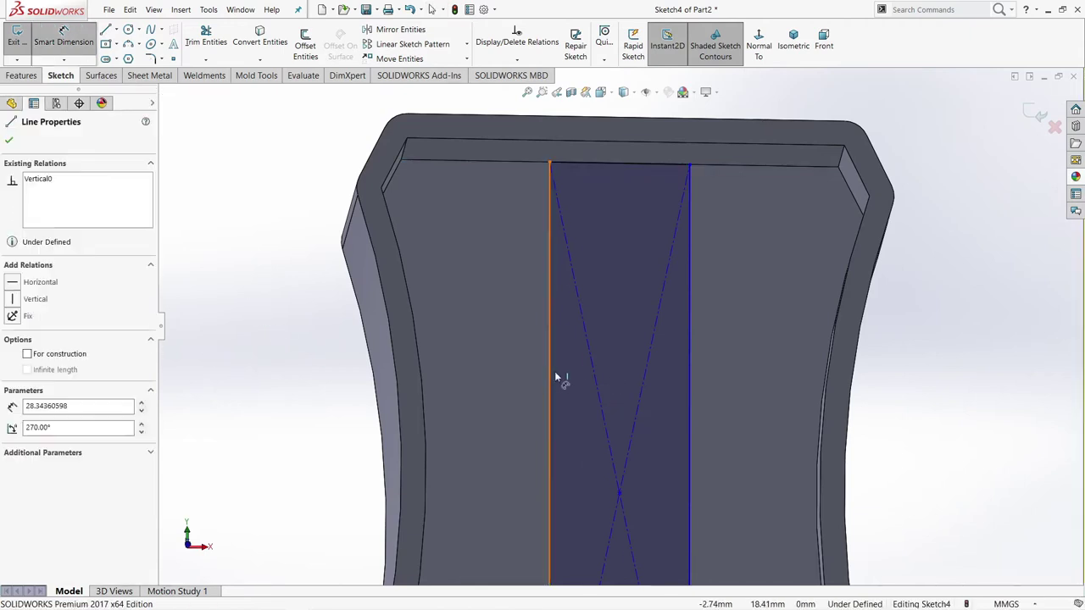
{"action": "left_click", "coordinate": [688, 357]}
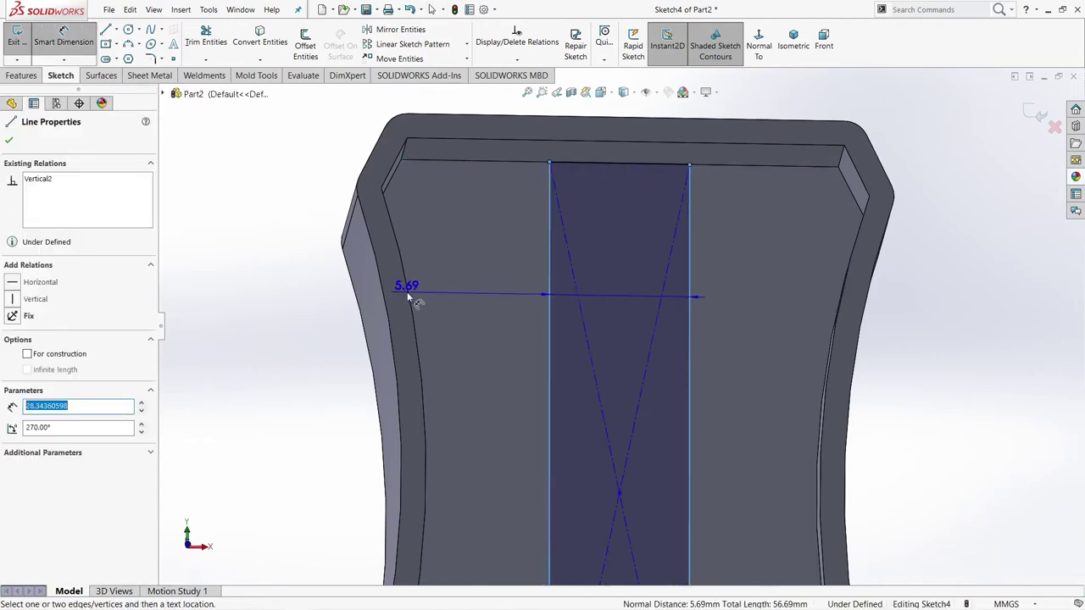
{"action": "left_click", "coordinate": [456, 281]}
{"action": "type", "text": "6"}
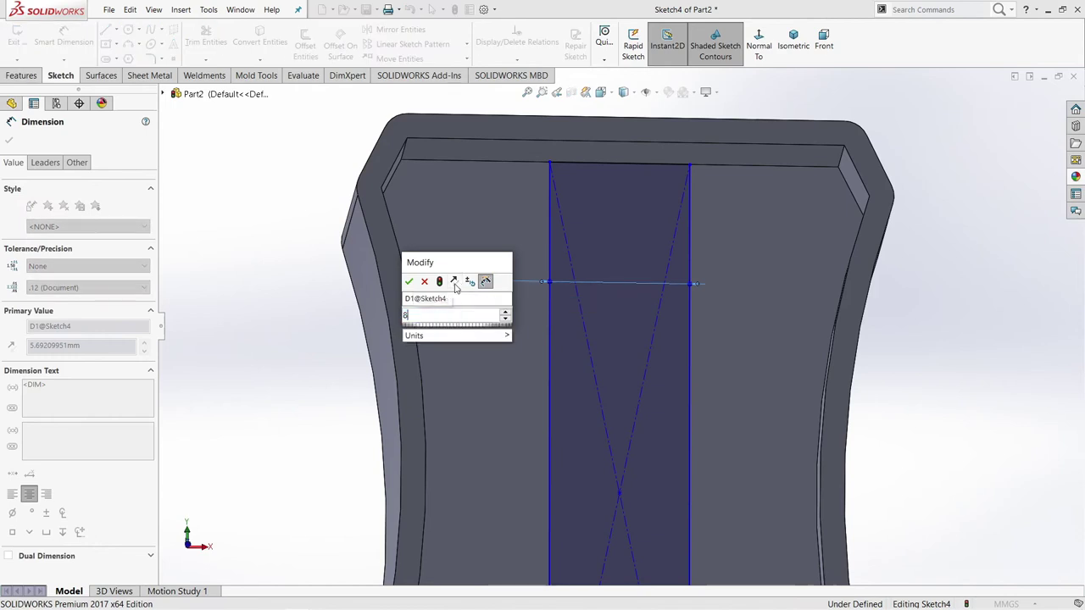
{"action": "key", "text": "Return"}
{"action": "scroll", "coordinate": [593, 359], "scroll_direction": "up", "scroll_amount": 3}
{"action": "scroll", "coordinate": [605, 365], "scroll_direction": "up", "scroll_amount": 3}
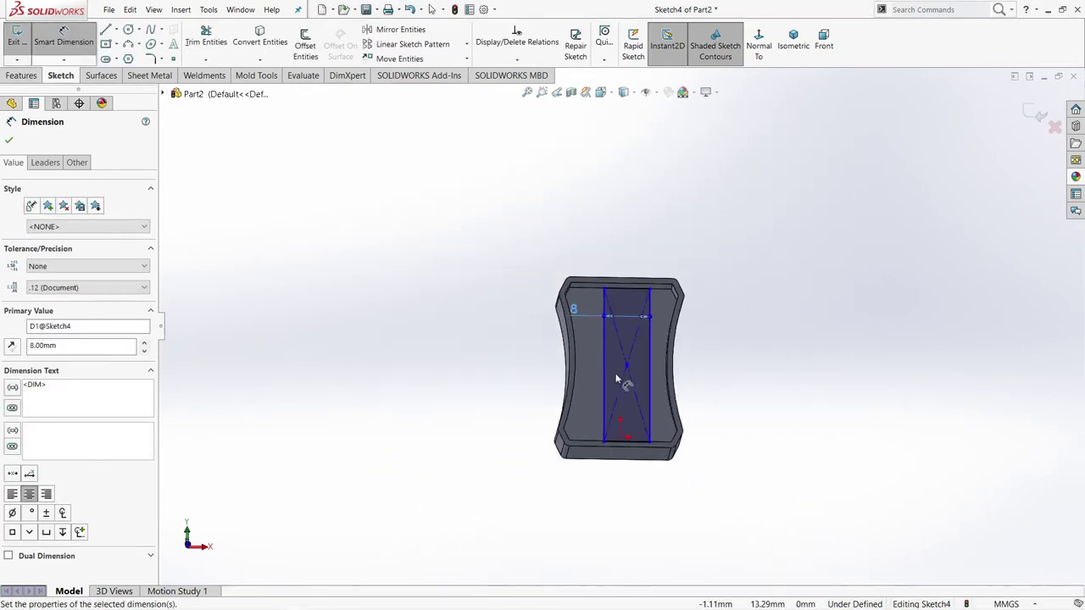
{"action": "scroll", "coordinate": [615, 372], "scroll_direction": "up", "scroll_amount": 2}
{"action": "key", "text": "Escape"}
{"action": "scroll", "coordinate": [636, 364], "scroll_direction": "down", "scroll_amount": 3}
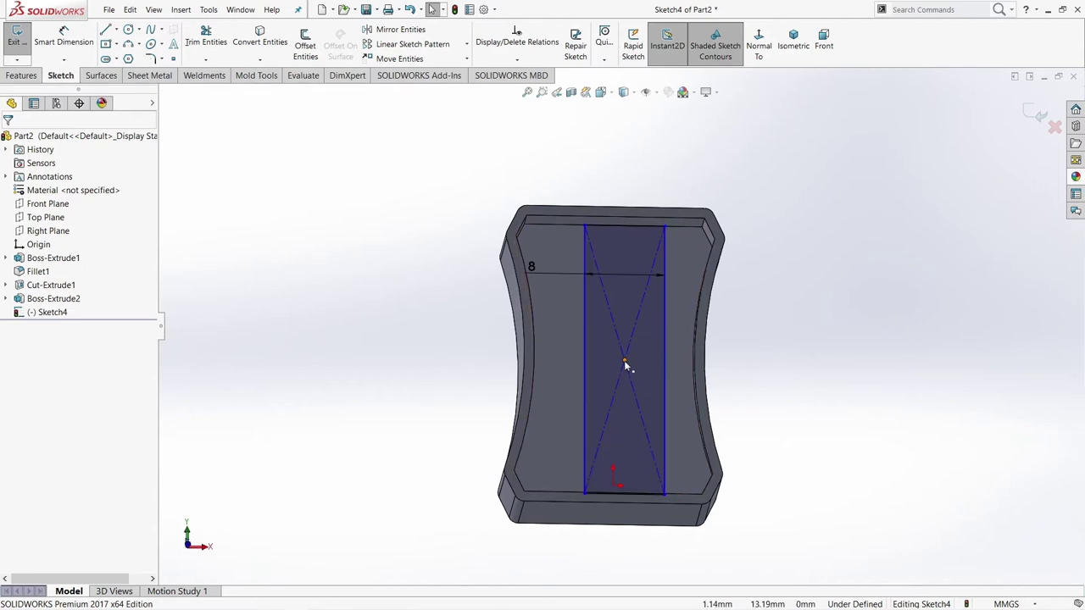
Step: Align the rectangle's center point vertically with the origin
{"action": "left_click", "coordinate": [625, 359]}
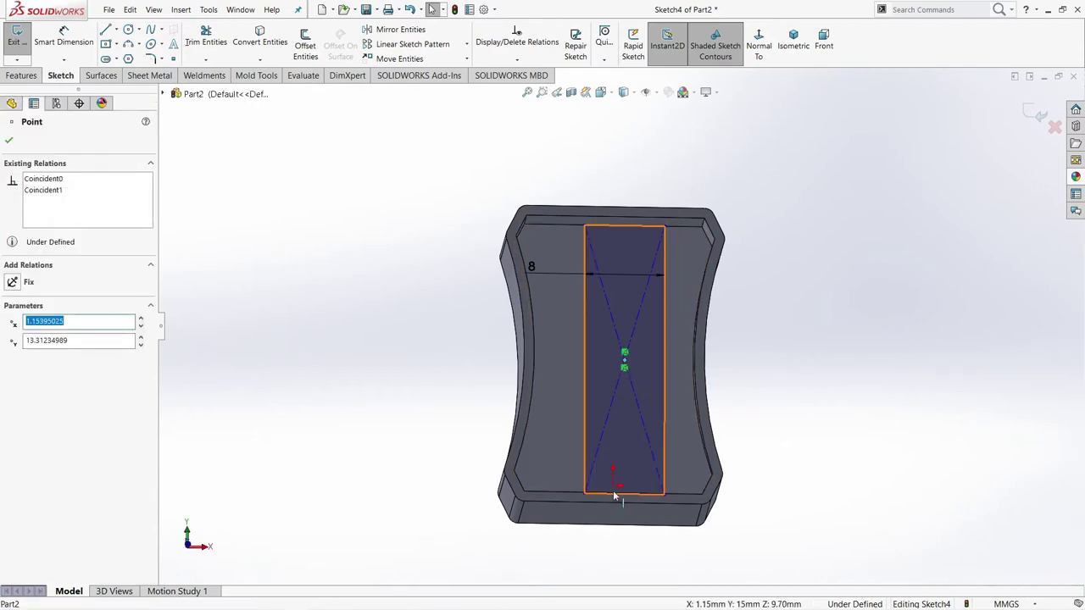
{"action": "key", "text": "ctrl+8"}
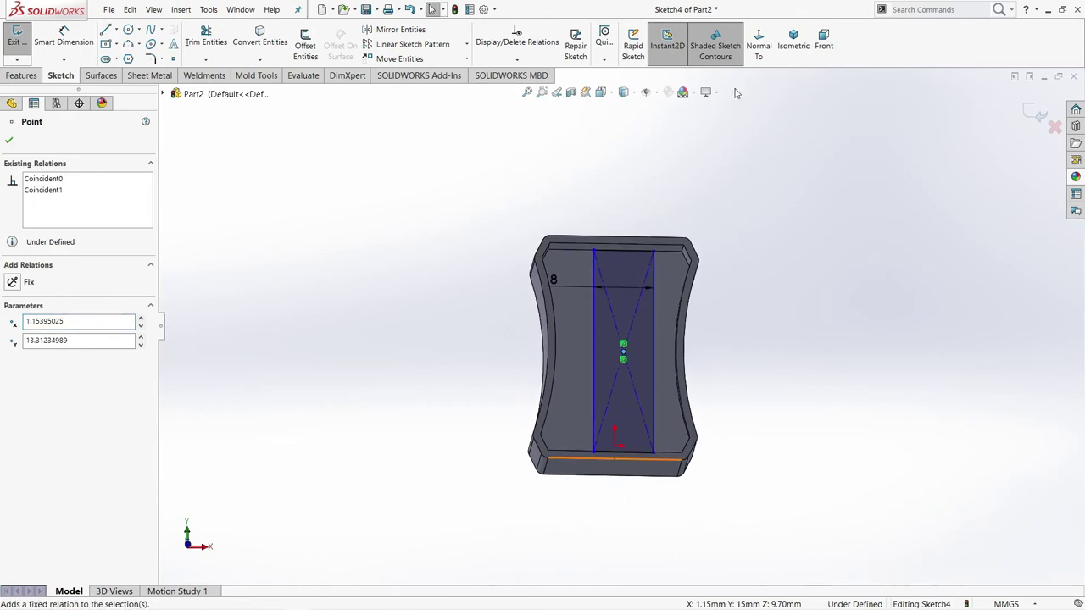
{"action": "key", "text": "Escape"}
{"action": "left_click", "coordinate": [621, 515], "text": "ctrl"}
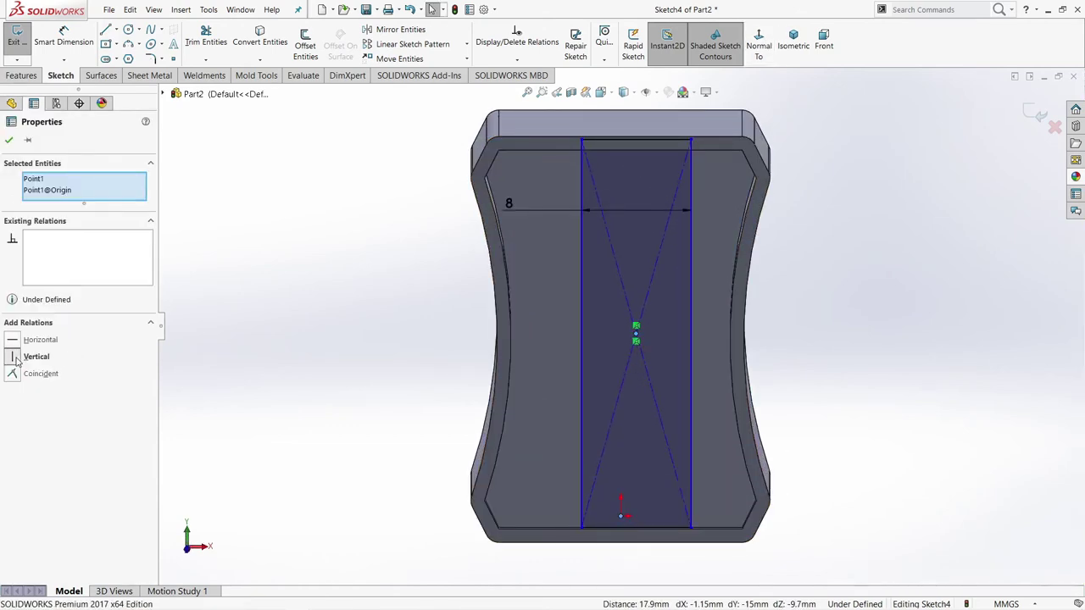
{"action": "left_click", "coordinate": [16, 360]}
{"action": "left_click", "coordinate": [311, 339]}
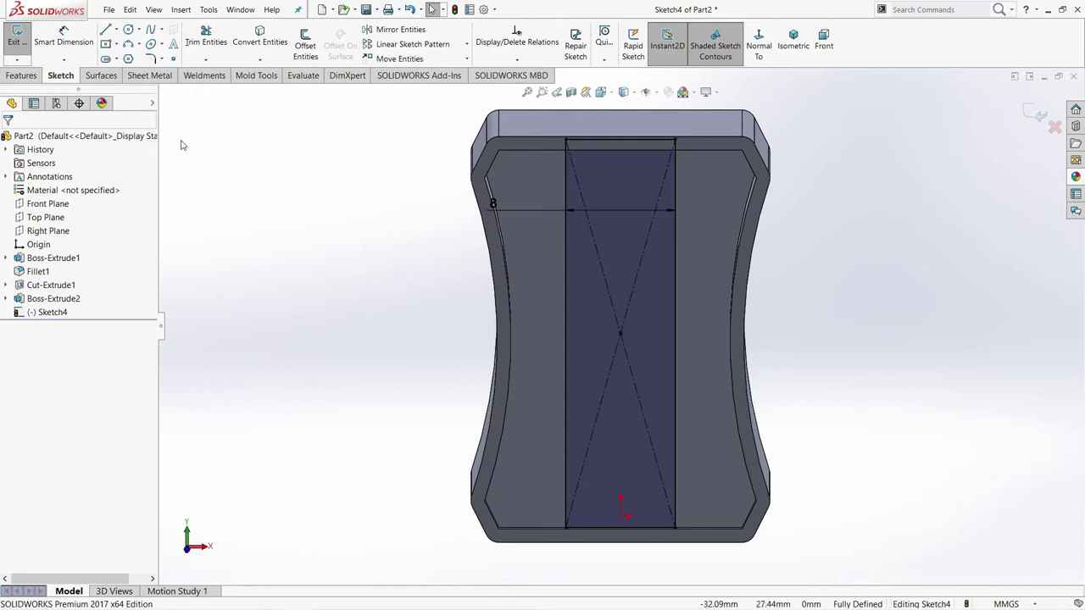
Step: Extruded-cut the central rectangle 0.5 mm deep into the top face
{"action": "left_click", "coordinate": [25, 79]}
{"action": "left_click", "coordinate": [194, 42]}
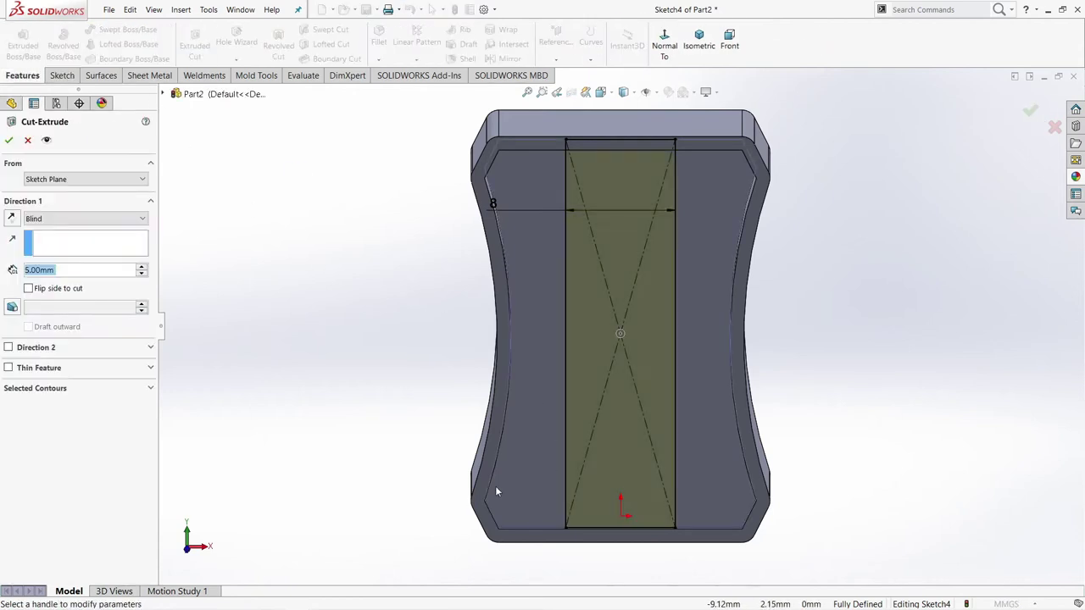
{"action": "type", "text": "0.5"}
{"action": "key", "text": "Return"}
{"action": "key", "text": "Return"}
{"action": "mouse_move", "coordinate": [664, 413]}
{"action": "middle_mouse_down"}
{"action": "mouse_move", "coordinate": [598, 416]}
{"action": "mouse_move", "coordinate": [823, 395]}
{"action": "middle_mouse_up"}
{"action": "left_click", "coordinate": [815, 383]}
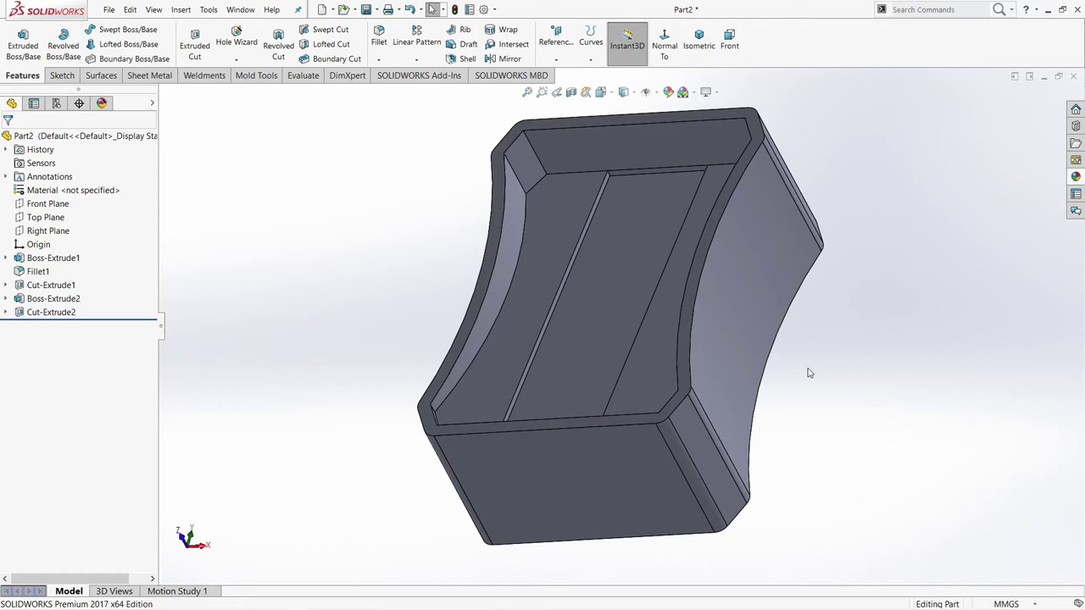
Step: Start a sketch on the channel floor and draw a corner rectangle at its top-left
{"action": "left_click", "coordinate": [637, 247]}
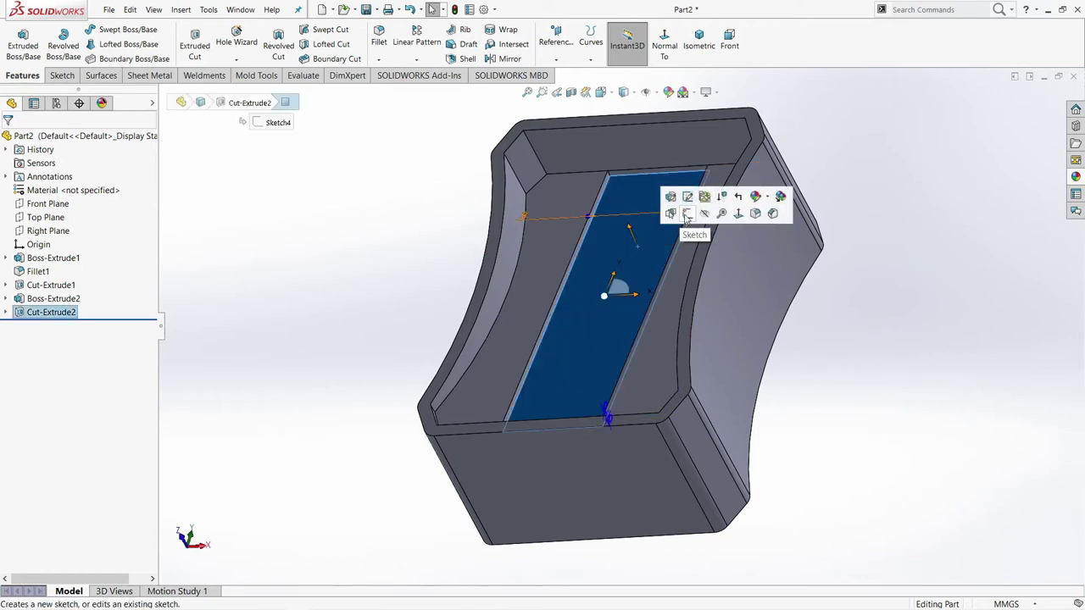
{"action": "left_click", "coordinate": [687, 214]}
{"action": "left_click", "coordinate": [759, 42]}
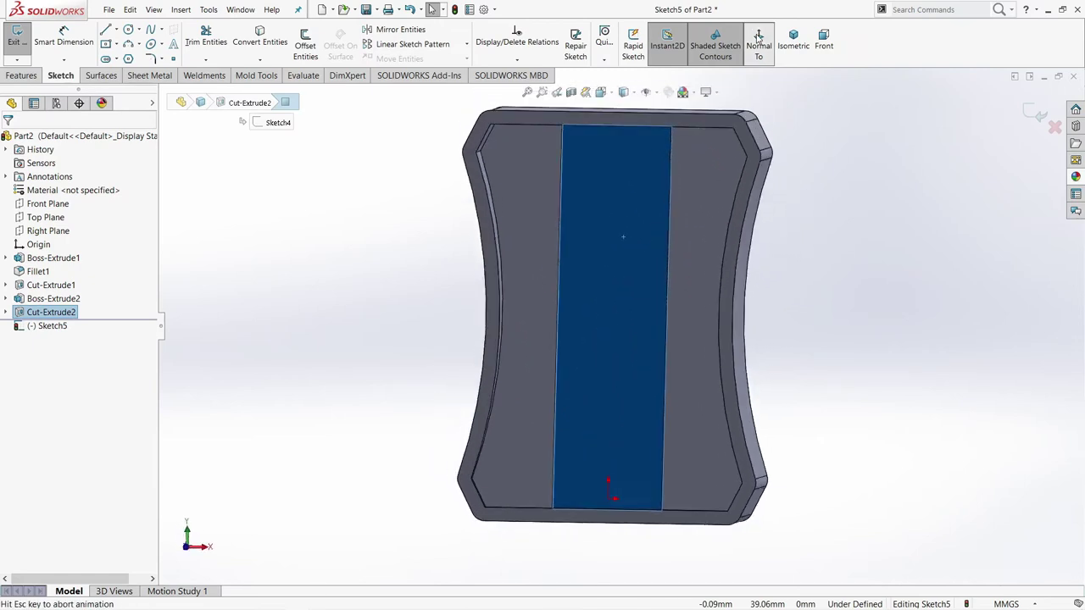
{"action": "left_click", "coordinate": [320, 265]}
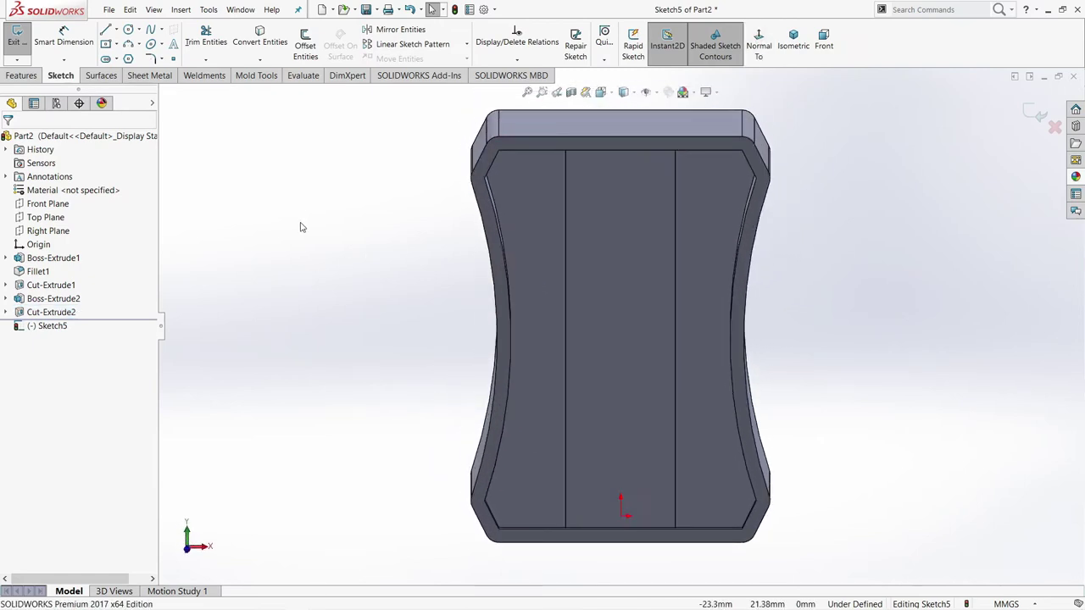
{"action": "left_click", "coordinate": [116, 45]}
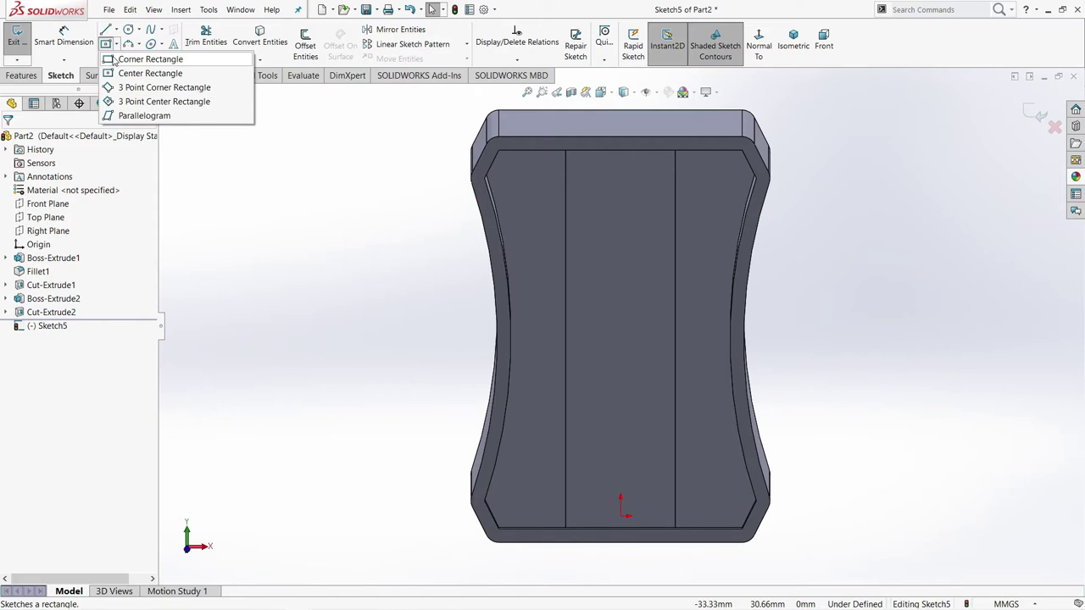
{"action": "left_click", "coordinate": [114, 61]}
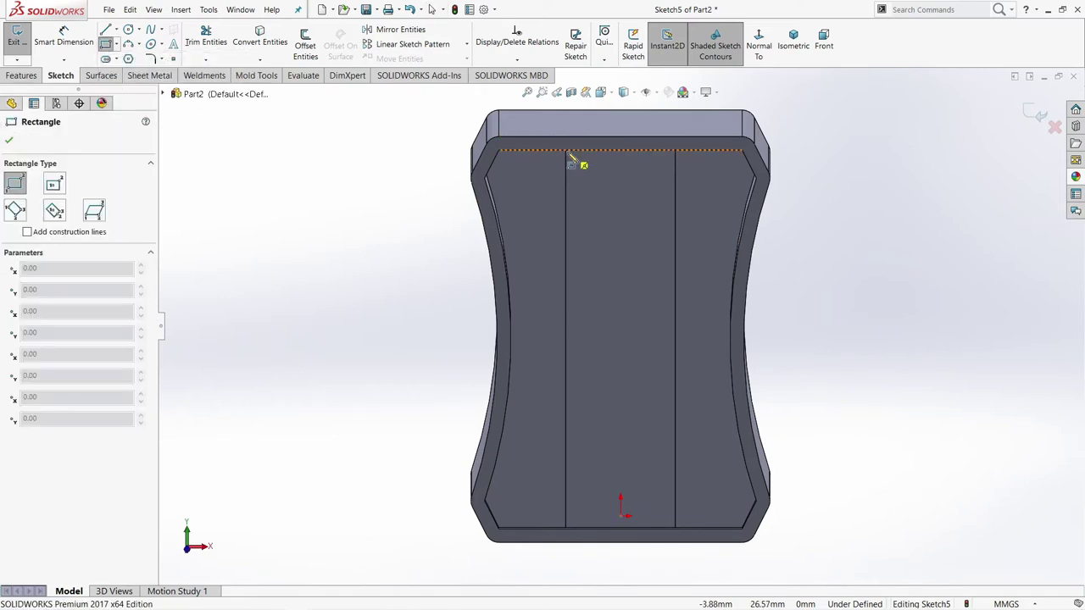
{"action": "left_click_drag", "start_coordinate": [566, 151], "coordinate": [649, 273]}
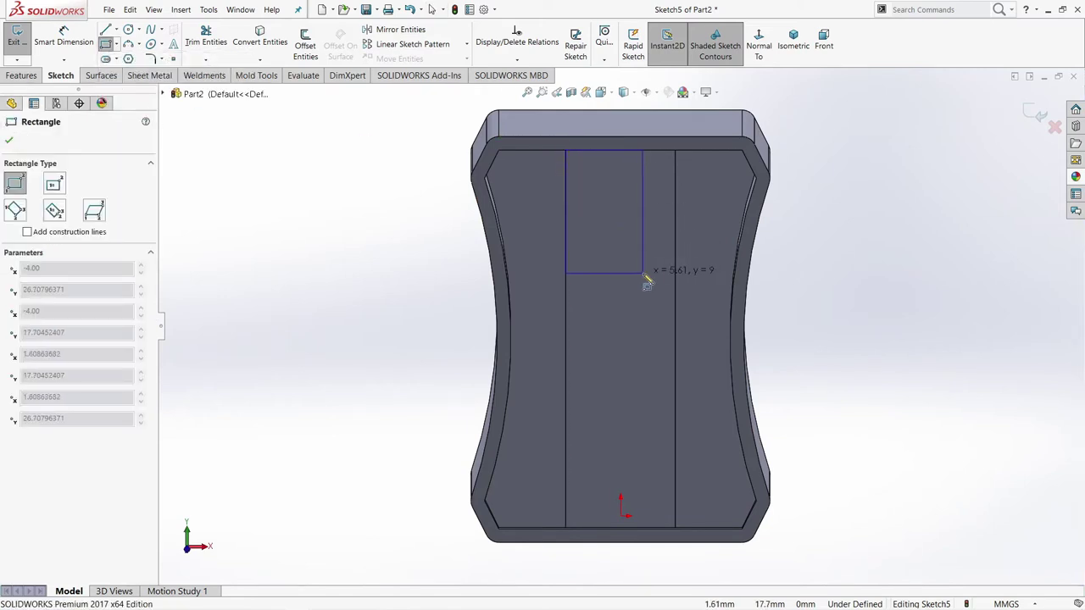
{"action": "key", "text": "space"}
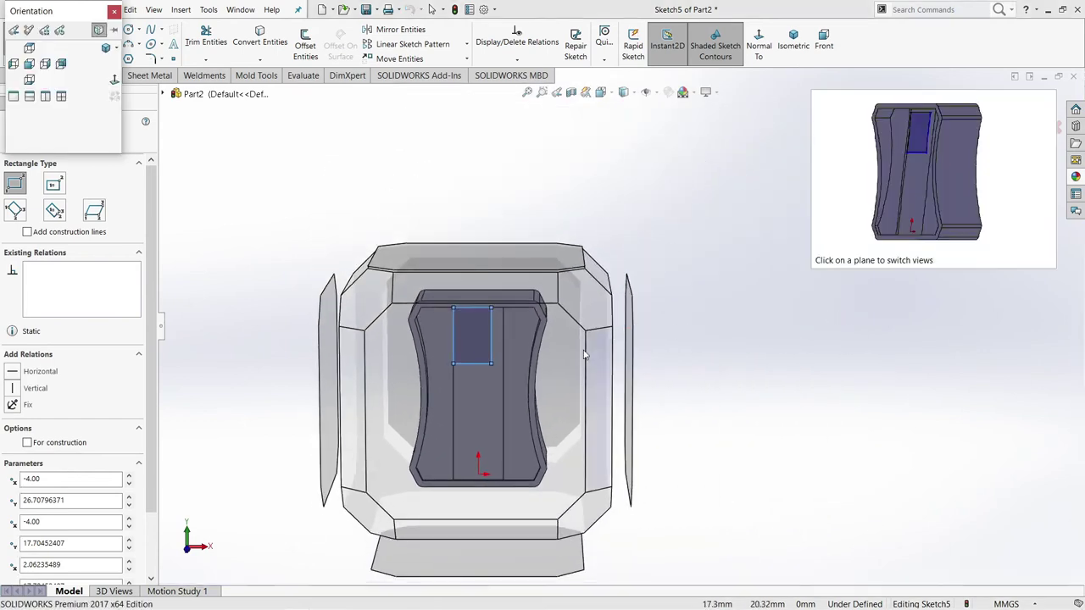
{"action": "left_click", "coordinate": [532, 371]}
Step: Dimension the rectangle 9 mm tall and 5 mm wide
{"action": "key", "text": "d"}
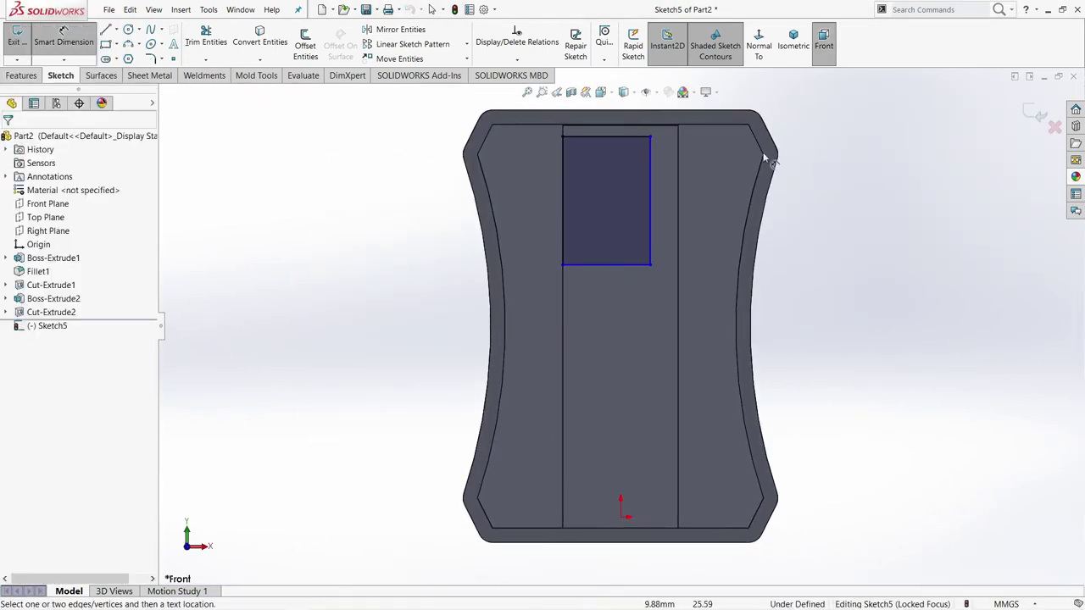
{"action": "left_click", "coordinate": [650, 225]}
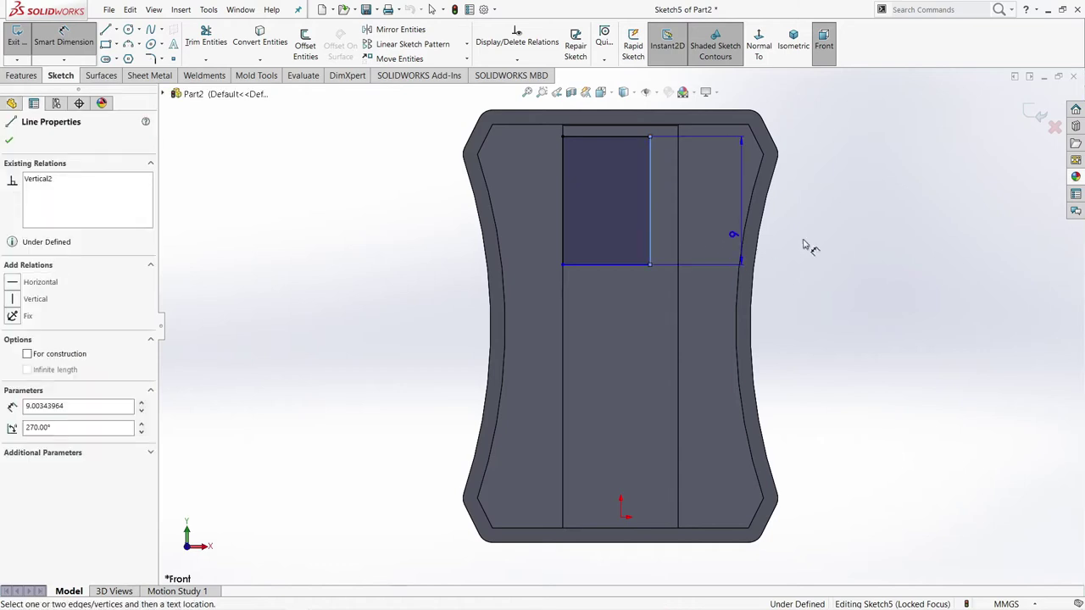
{"action": "left_click", "coordinate": [846, 243]}
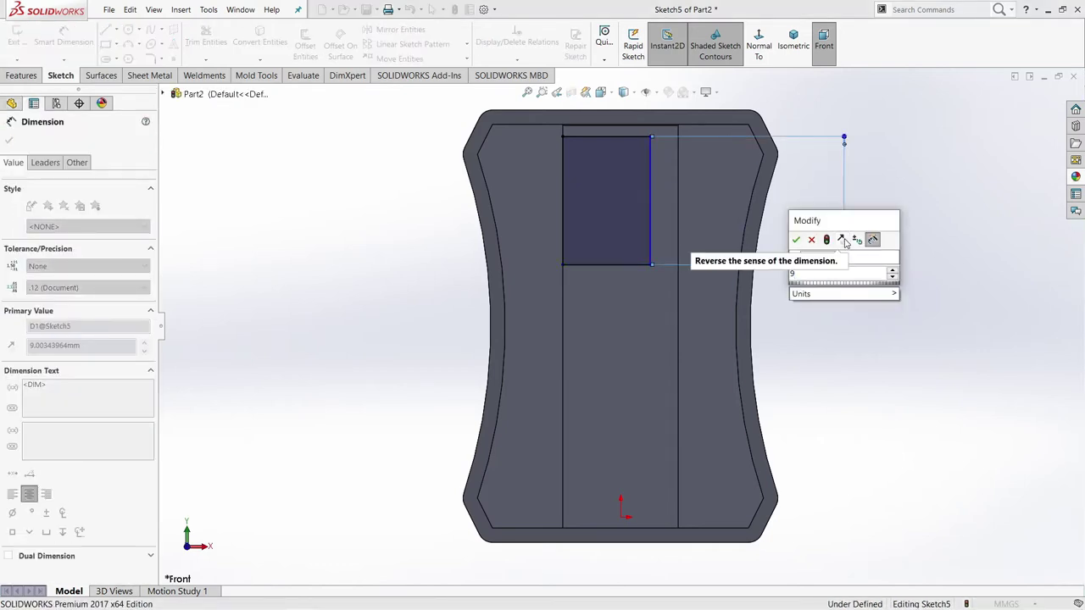
{"action": "key", "text": "Return"}
{"action": "left_click", "coordinate": [629, 264]}
{"action": "left_click", "coordinate": [631, 329]}
{"action": "type", "text": "5"}
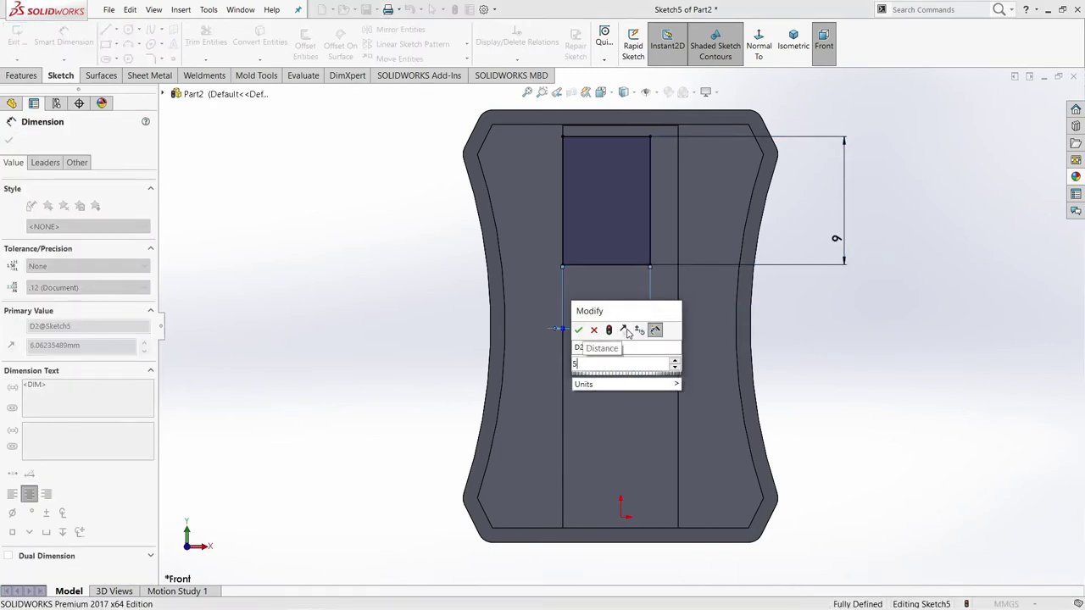
{"action": "key", "text": "Return"}
{"action": "key", "text": "Escape"}
{"action": "scroll", "coordinate": [620, 205], "scroll_direction": "up", "scroll_amount": 1}
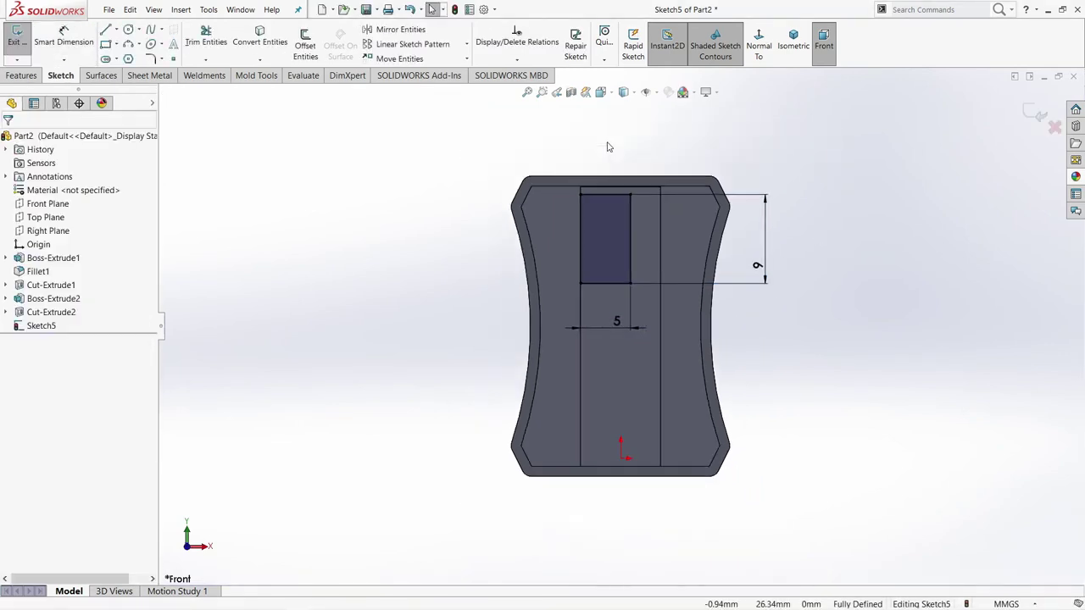
{"action": "scroll", "coordinate": [617, 212], "scroll_direction": "down", "scroll_amount": 2}
{"action": "scroll", "coordinate": [616, 241], "scroll_direction": "down", "scroll_amount": 3}
Step: Drag the rectangle's top-left corner onto the channel's top edge
{"action": "middle_click_drag", "start_coordinate": [616, 247], "coordinate": [614, 214]}
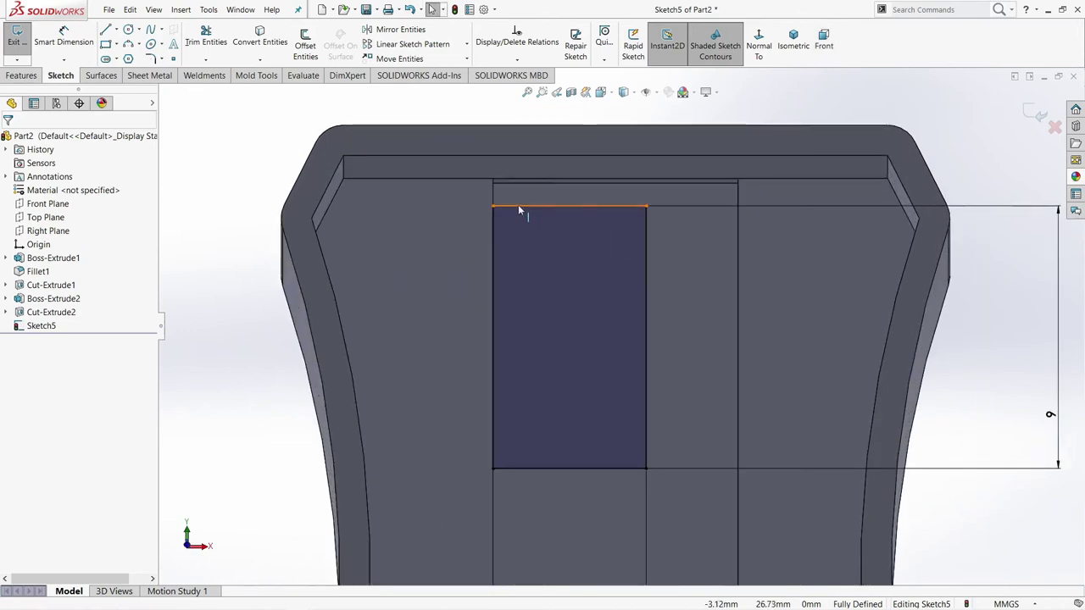
{"action": "left_click", "coordinate": [493, 207]}
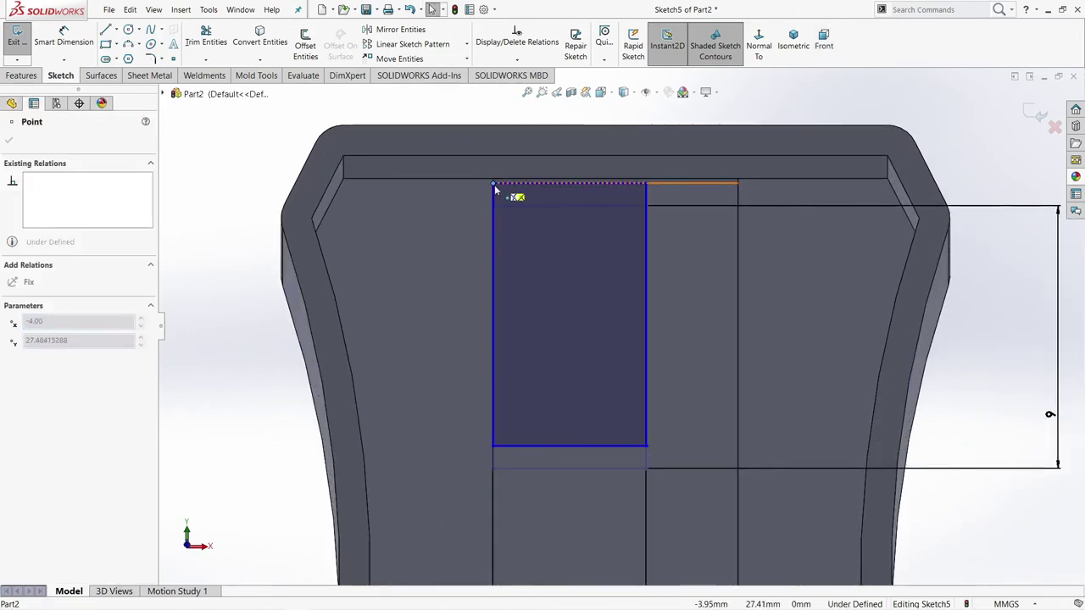
{"action": "left_click_drag", "start_coordinate": [496, 210], "coordinate": [492, 182]}
{"action": "left_click", "coordinate": [943, 149]}
{"action": "scroll", "coordinate": [661, 349], "scroll_direction": "up", "scroll_amount": 3}
{"action": "mouse_move", "coordinate": [660, 351]}
{"action": "middle_mouse_down"}
{"action": "mouse_move", "coordinate": [621, 318]}
{"action": "mouse_move", "coordinate": [644, 326]}
{"action": "middle_mouse_up"}
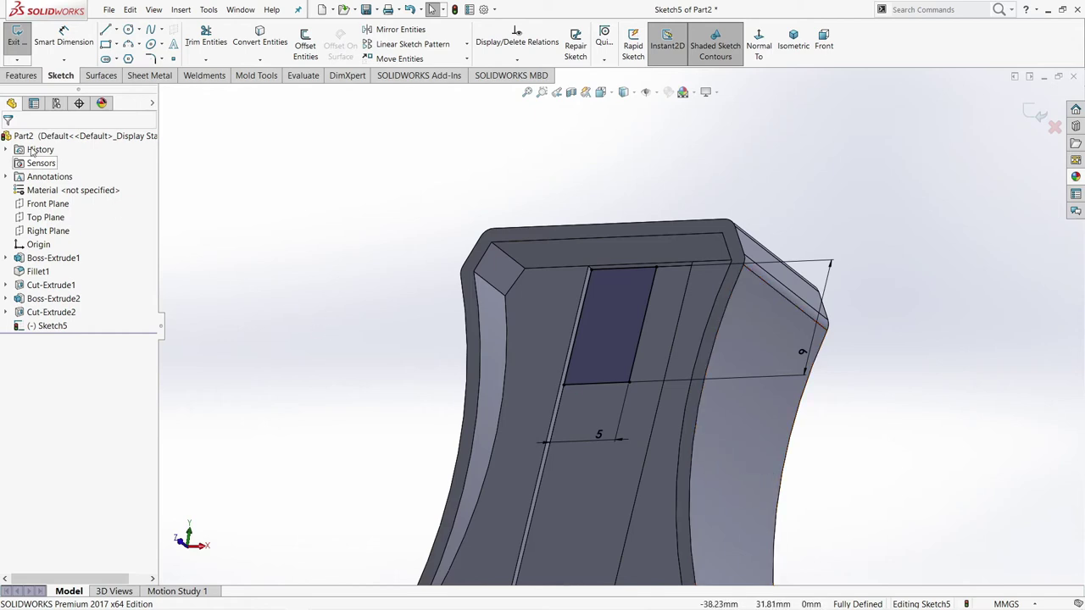
Step: Extruded-cut the small rectangle 5 mm deep as the blade seat
{"action": "left_click", "coordinate": [15, 76]}
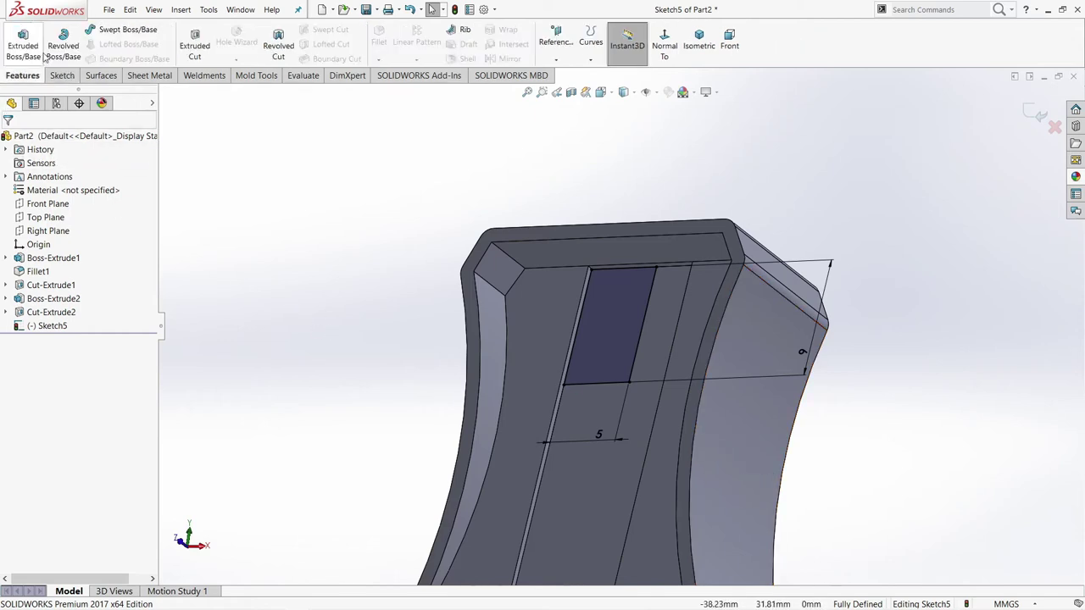
{"action": "left_click", "coordinate": [194, 46]}
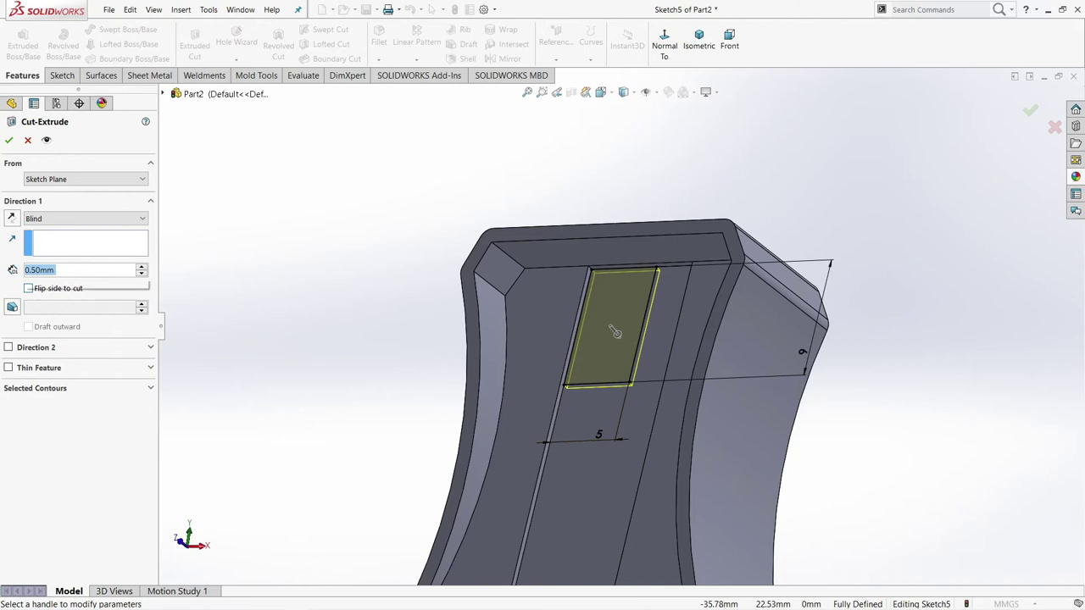
{"action": "type", "text": "5"}
{"action": "key", "text": "Return"}
{"action": "mouse_move", "coordinate": [618, 365]}
{"action": "middle_mouse_down"}
{"action": "mouse_move", "coordinate": [636, 387]}
{"action": "mouse_move", "coordinate": [588, 530]}
{"action": "mouse_move", "coordinate": [616, 407]}
{"action": "mouse_move", "coordinate": [620, 420]}
{"action": "middle_mouse_up"}
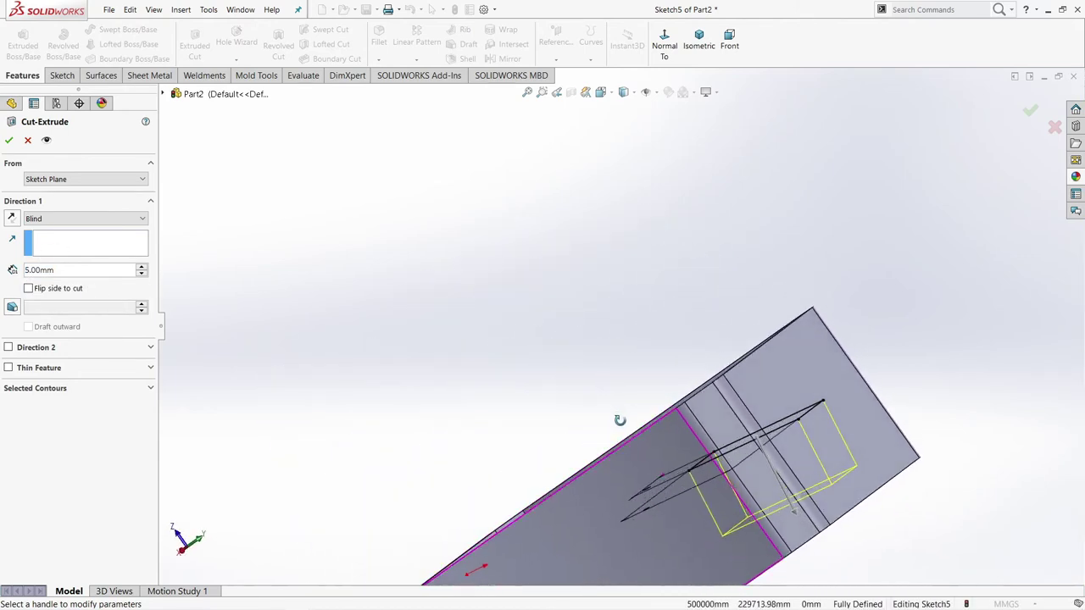
{"action": "left_click", "coordinate": [8, 140]}
Step: Rotate the part to its short end face and start a new sketch there
{"action": "mouse_move", "coordinate": [472, 453]}
{"action": "middle_mouse_down"}
{"action": "mouse_move", "coordinate": [655, 546]}
{"action": "mouse_move", "coordinate": [695, 584]}
{"action": "middle_mouse_up"}
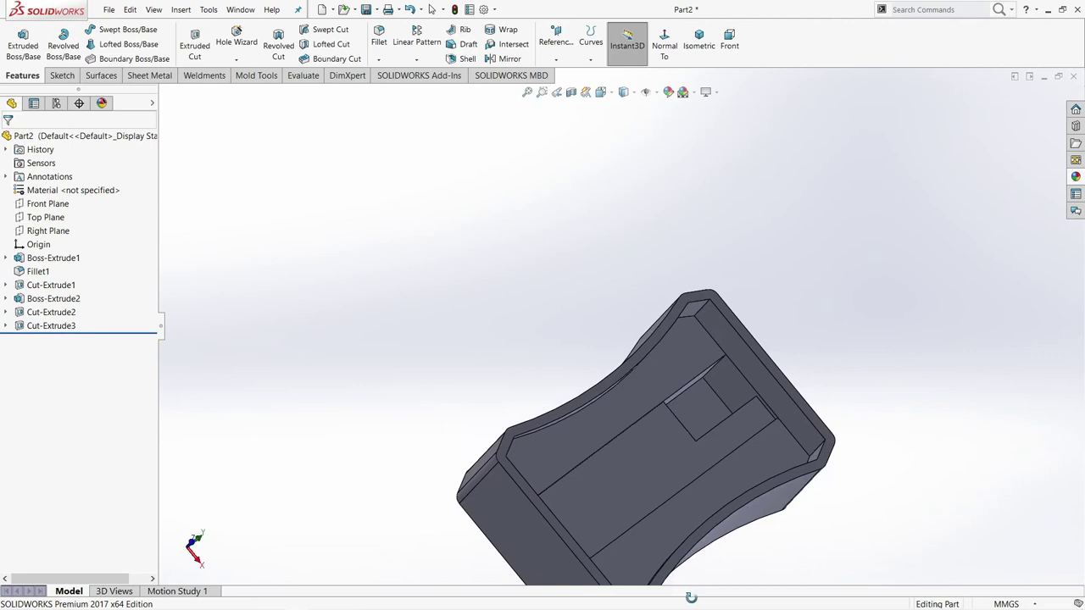
{"action": "scroll", "coordinate": [713, 437], "scroll_direction": "up", "scroll_amount": 5}
{"action": "scroll", "coordinate": [719, 444], "scroll_direction": "up", "scroll_amount": 5}
{"action": "middle_click_drag", "start_coordinate": [662, 394], "coordinate": [641, 386]}
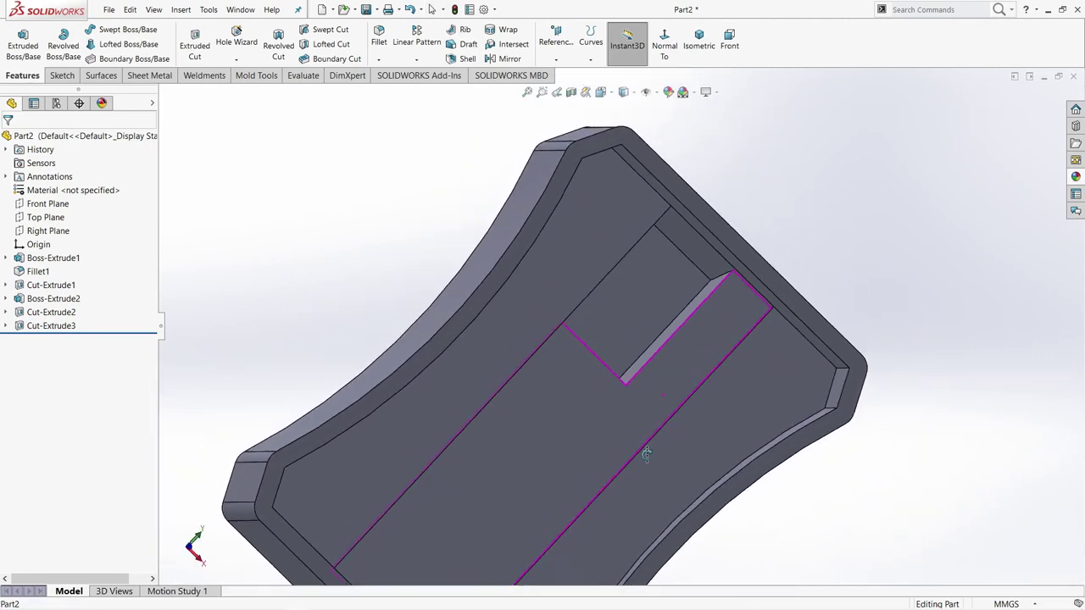
{"action": "scroll", "coordinate": [640, 392], "scroll_direction": "up", "scroll_amount": 5}
{"action": "scroll", "coordinate": [632, 434], "scroll_direction": "up", "scroll_amount": 3}
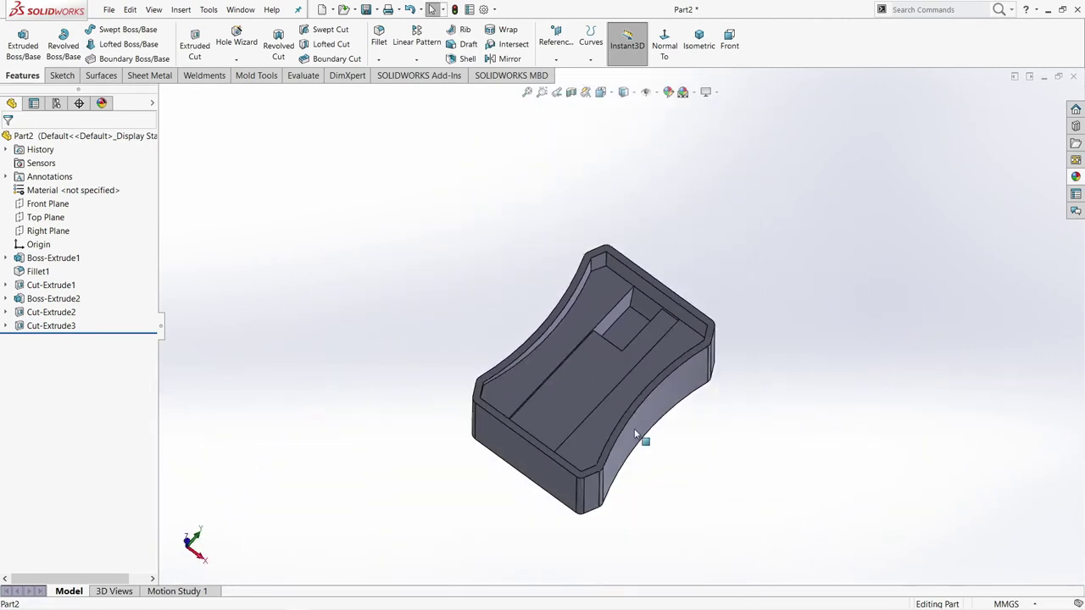
{"action": "mouse_move", "coordinate": [632, 429]}
{"action": "middle_mouse_down"}
{"action": "mouse_move", "coordinate": [675, 450]}
{"action": "mouse_move", "coordinate": [513, 479]}
{"action": "middle_mouse_up"}
{"action": "scroll", "coordinate": [565, 404], "scroll_direction": "down", "scroll_amount": 2}
{"action": "scroll", "coordinate": [593, 382], "scroll_direction": "down", "scroll_amount": 3}
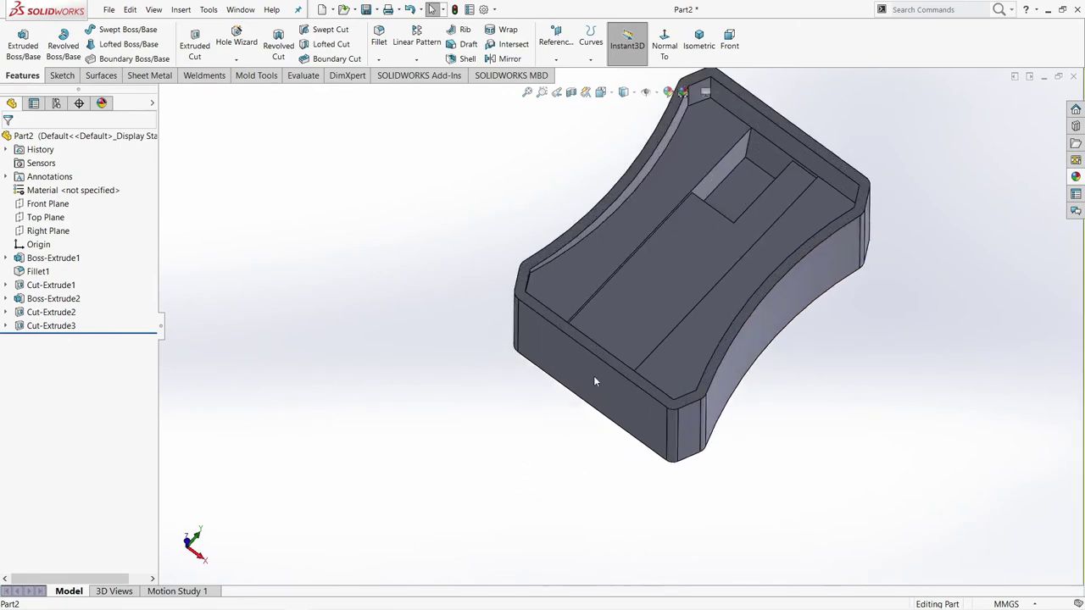
{"action": "left_click", "coordinate": [595, 381]}
{"action": "left_click", "coordinate": [645, 348]}
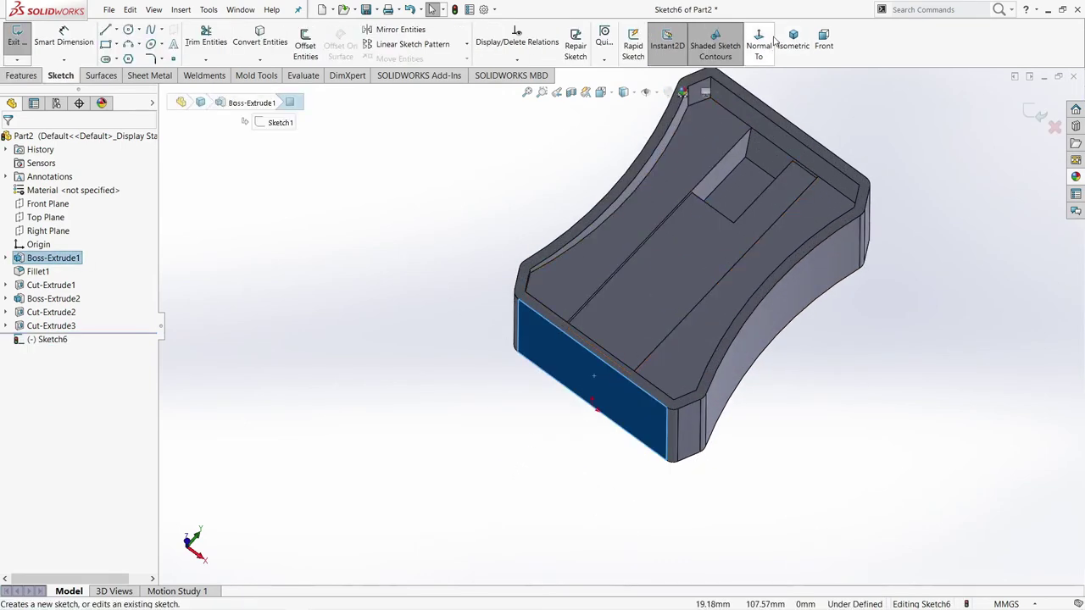
Step: Draw a circle on the end face and give it an 8 mm diameter
{"action": "left_click", "coordinate": [773, 40]}
{"action": "left_click", "coordinate": [274, 331]}
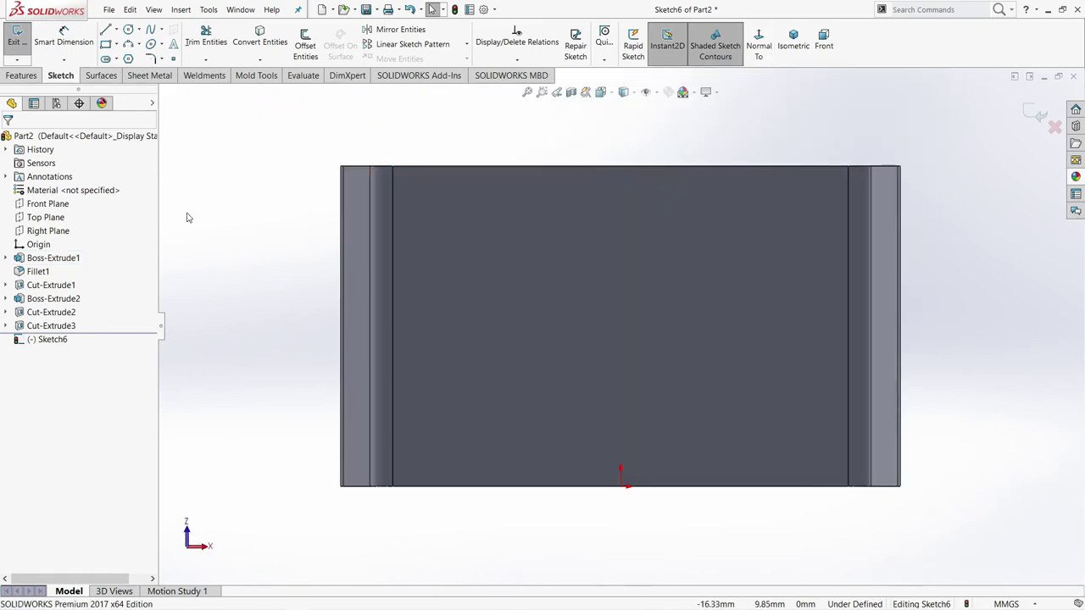
{"action": "left_click", "coordinate": [128, 30]}
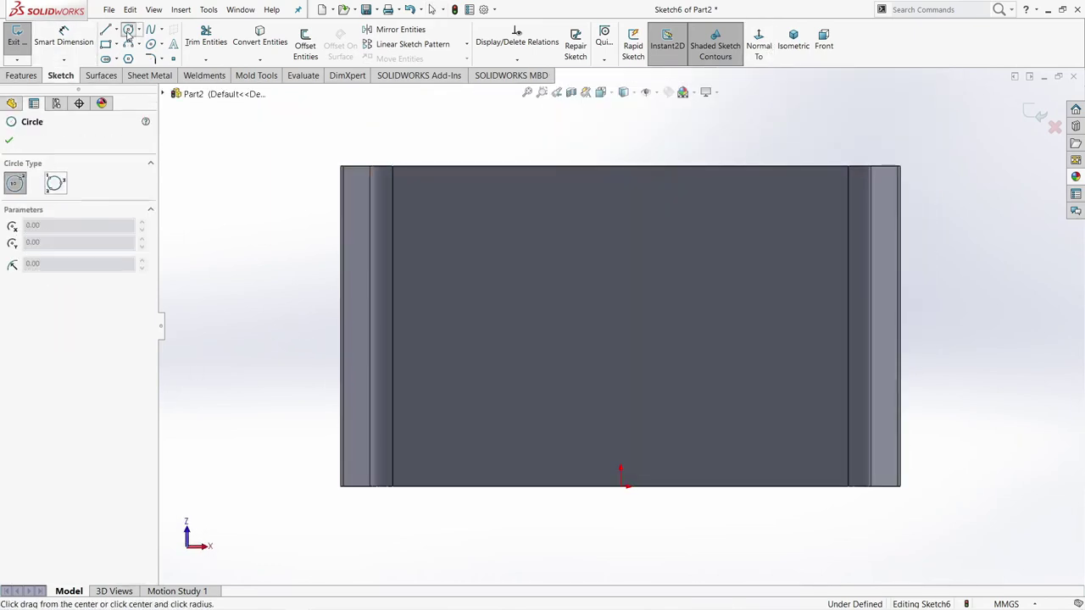
{"action": "left_click", "coordinate": [524, 326]}
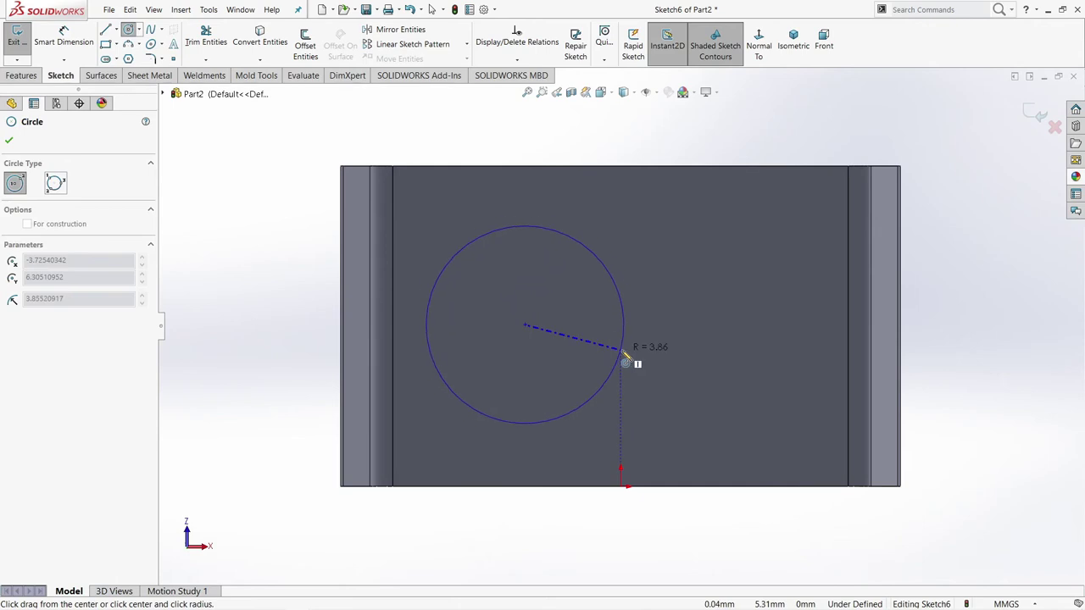
{"action": "left_click", "coordinate": [614, 348]}
{"action": "key", "text": "Escape"}
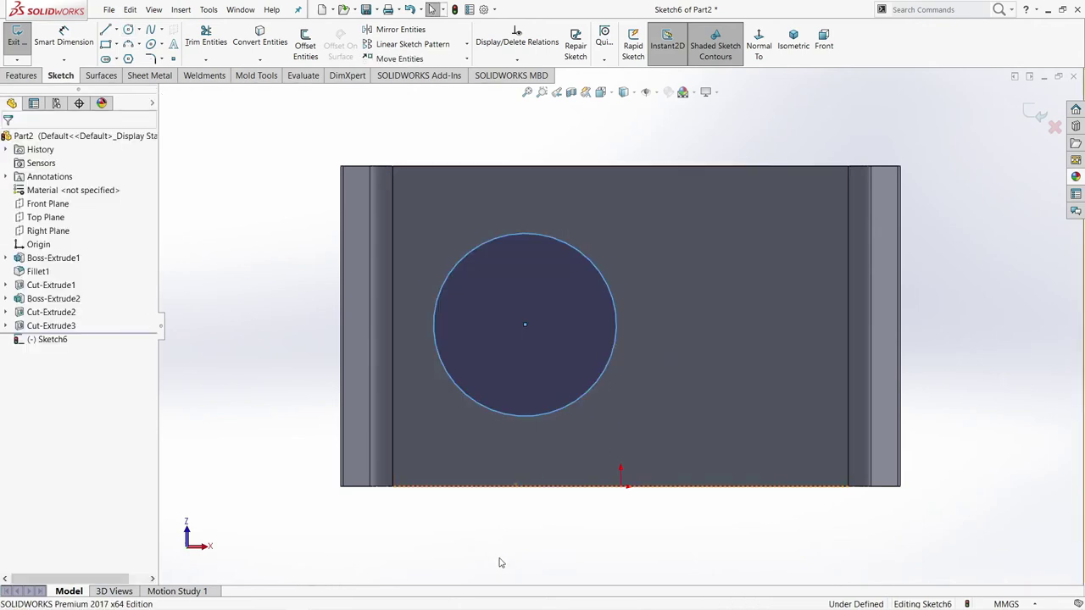
{"action": "right_click_drag", "start_coordinate": [501, 562], "coordinate": [519, 426]}
{"action": "key", "text": "Escape"}
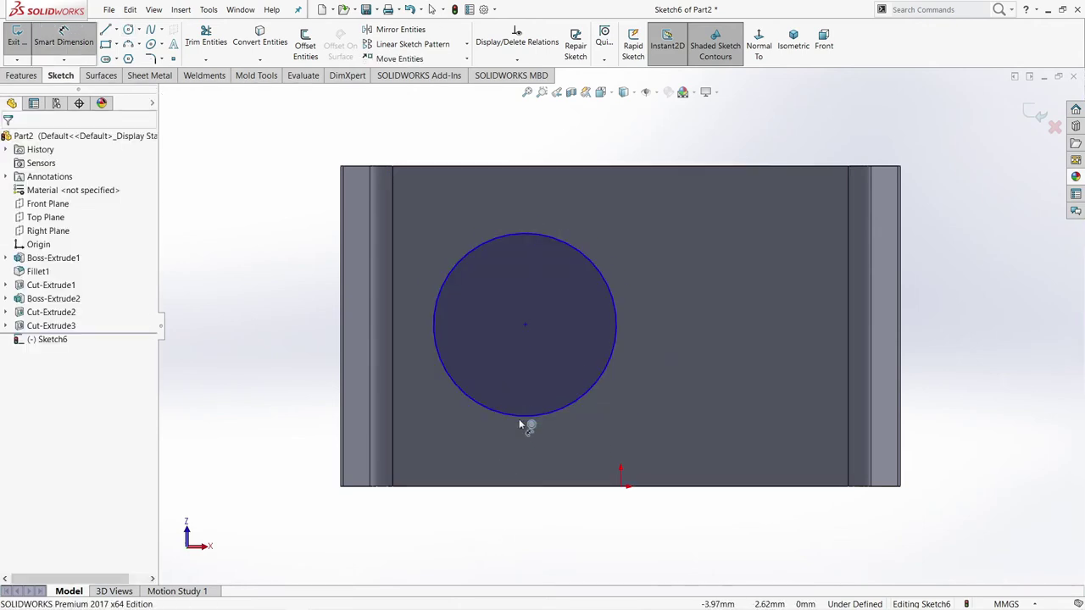
{"action": "left_click", "coordinate": [488, 421]}
{"action": "left_click", "coordinate": [218, 370]}
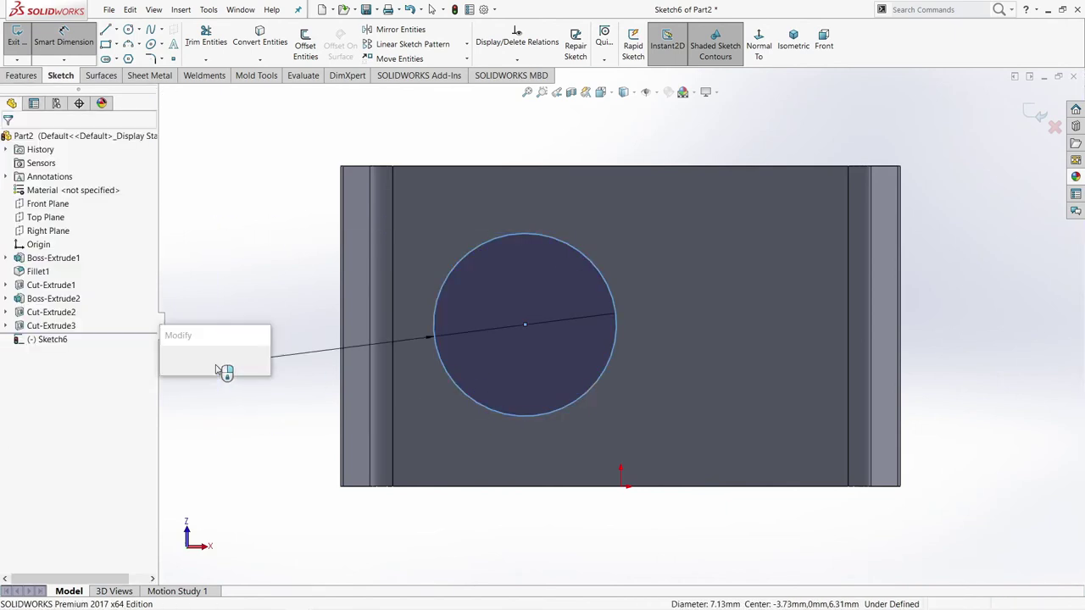
{"action": "key", "text": "Return"}
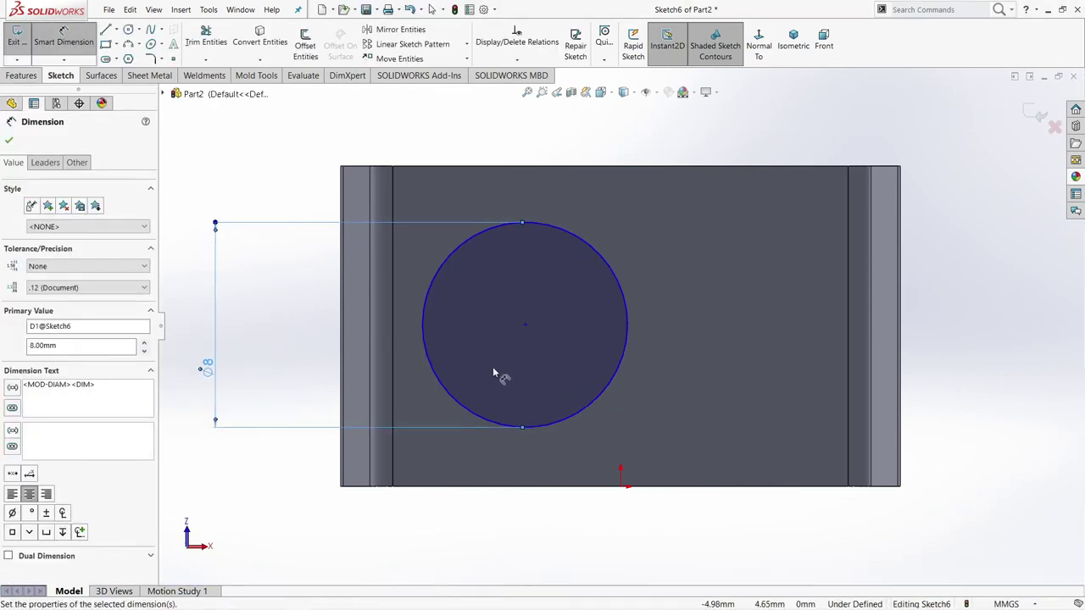
Step: Dimension the circle centre 7.50 mm up from the face's bottom edge
{"action": "left_click", "coordinate": [525, 328]}
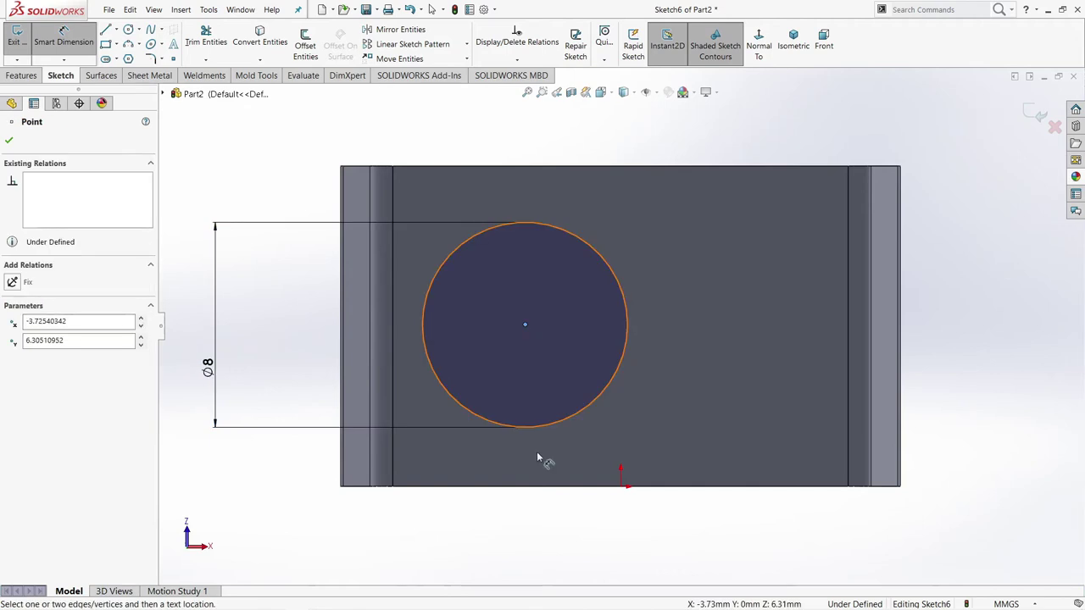
{"action": "left_click", "coordinate": [553, 487]}
{"action": "left_click", "coordinate": [500, 530]}
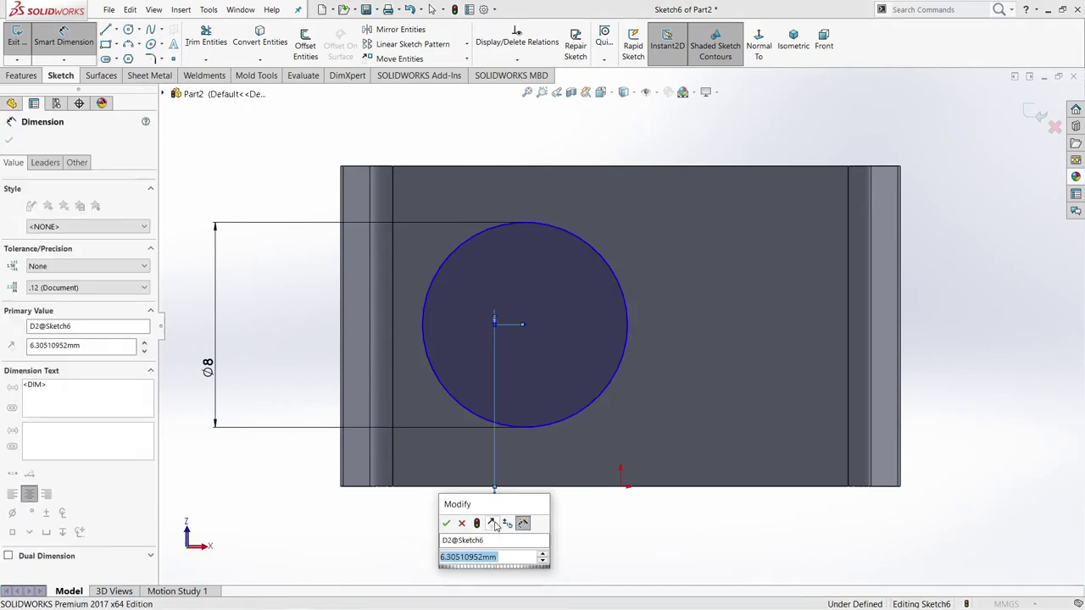
{"action": "type", "text": "7.5"}
{"action": "key", "text": "Return"}
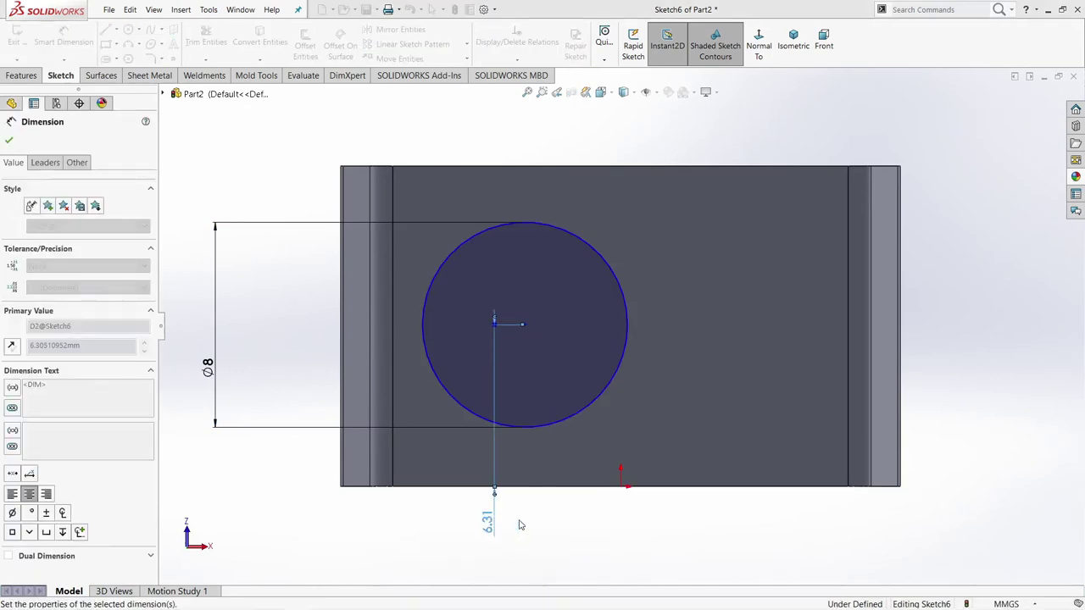
{"action": "left_click_drag", "start_coordinate": [496, 496], "coordinate": [670, 508]}
{"action": "left_click", "coordinate": [728, 531]}
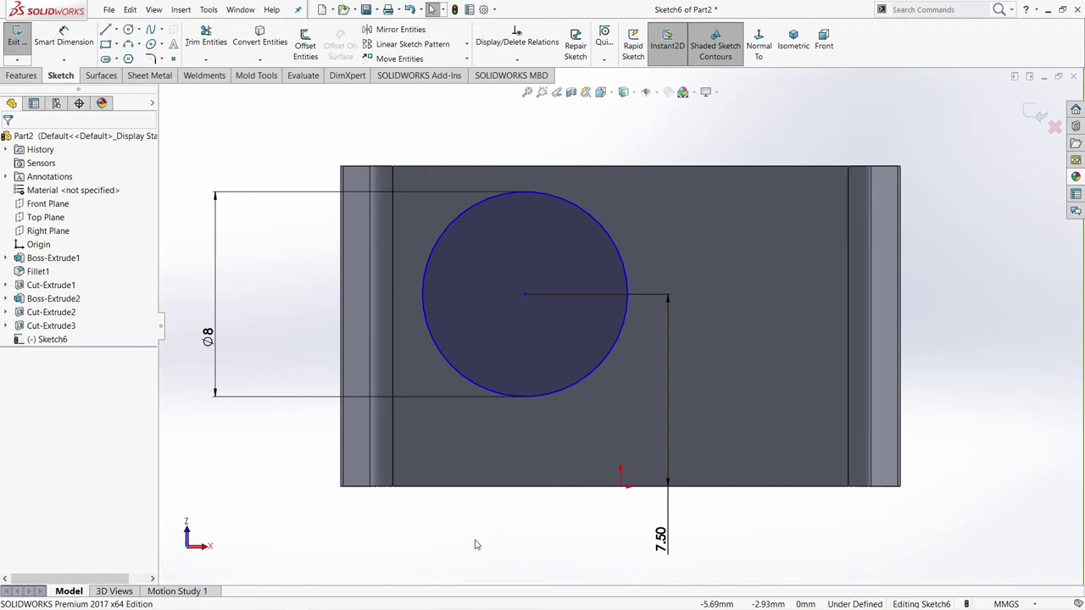
Step: Dimension the circle centre 7.50 mm from the face's left edge
{"action": "right_click_drag", "start_coordinate": [476, 544], "coordinate": [481, 492]}
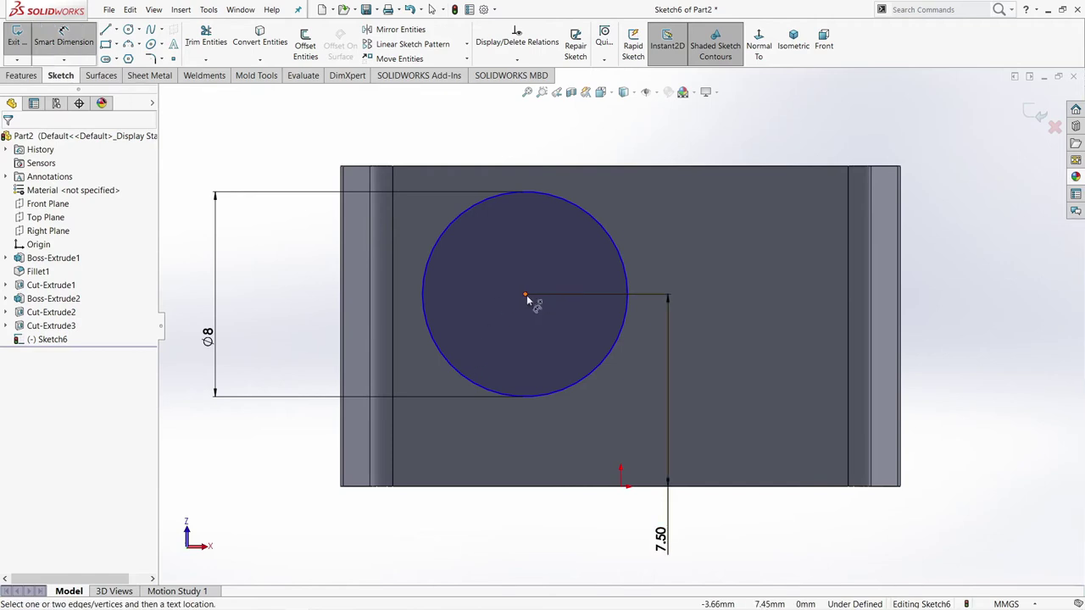
{"action": "left_click", "coordinate": [526, 295]}
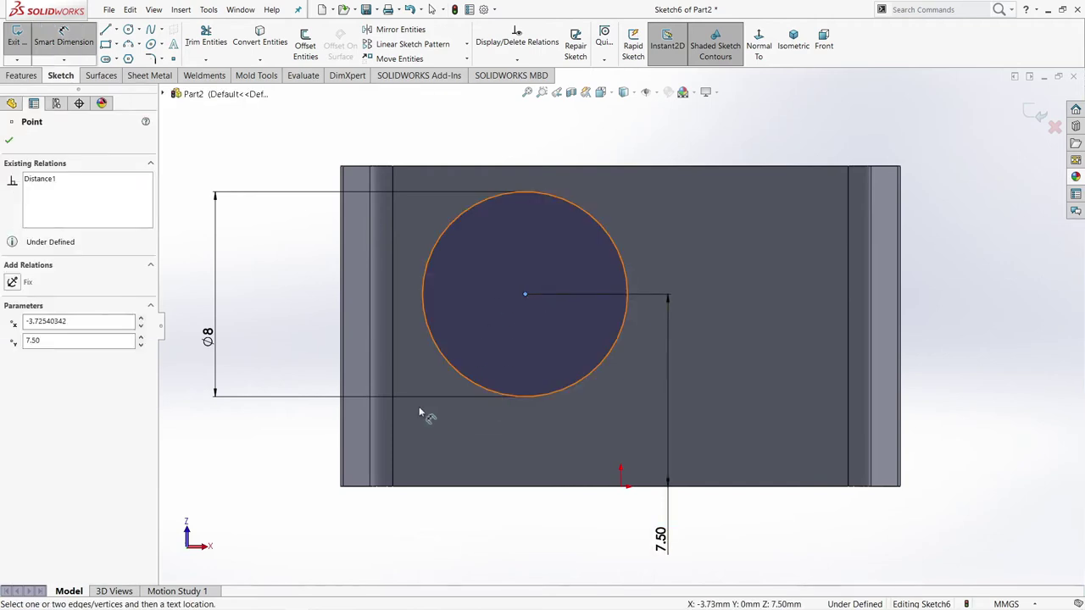
{"action": "left_click", "coordinate": [394, 458]}
{"action": "left_click", "coordinate": [432, 549]}
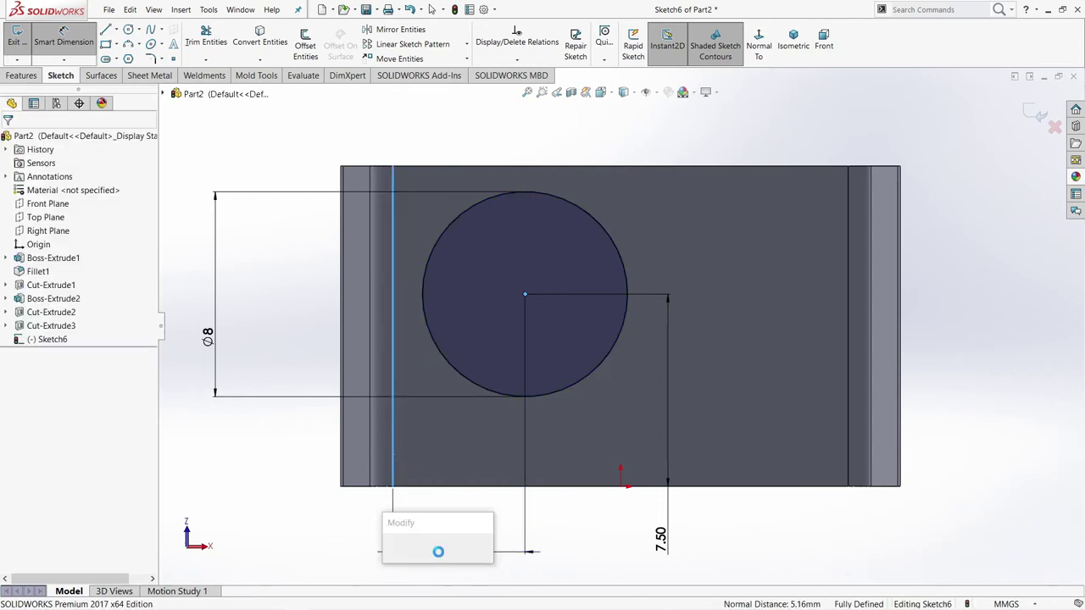
{"action": "type", "text": "7.5"}
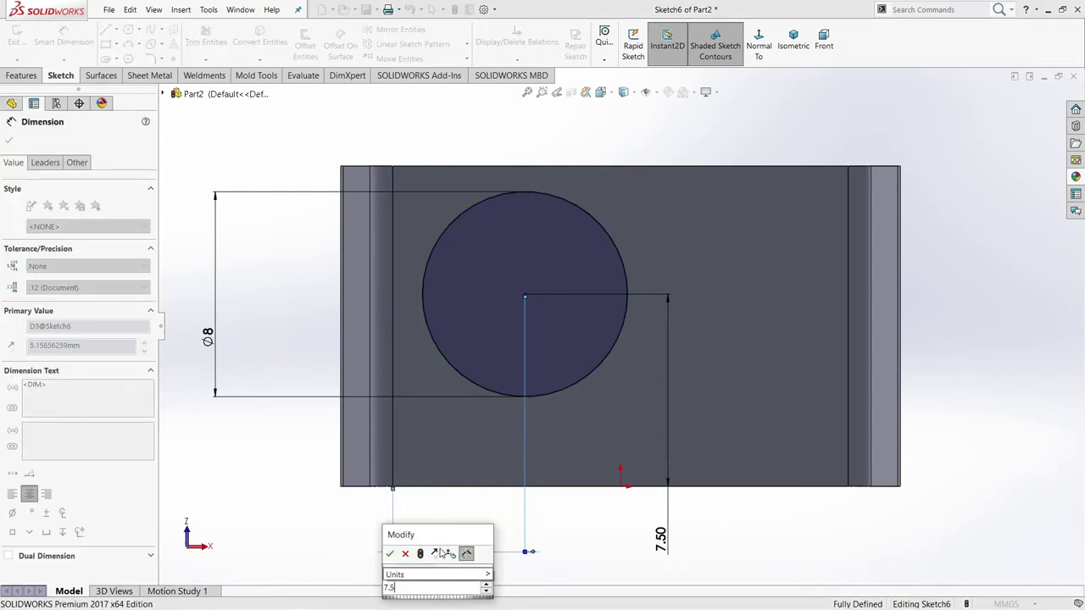
{"action": "key", "text": "Return"}
{"action": "left_click", "coordinate": [688, 536]}
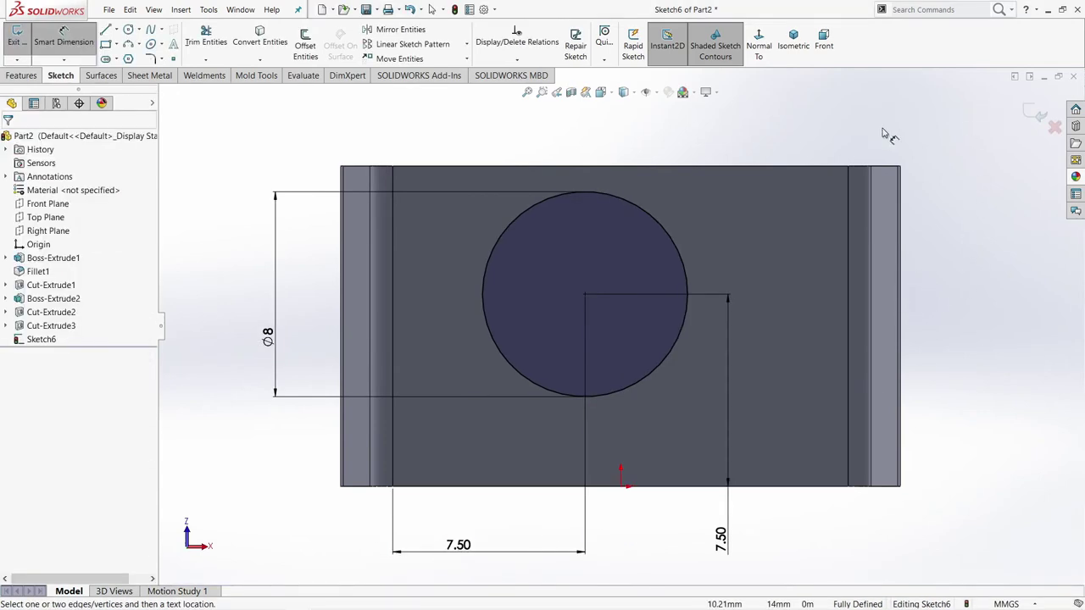
Step: Extrude-cut the 8 mm circle 1 mm deep into a shallow hole
{"action": "left_click", "coordinate": [21, 76]}
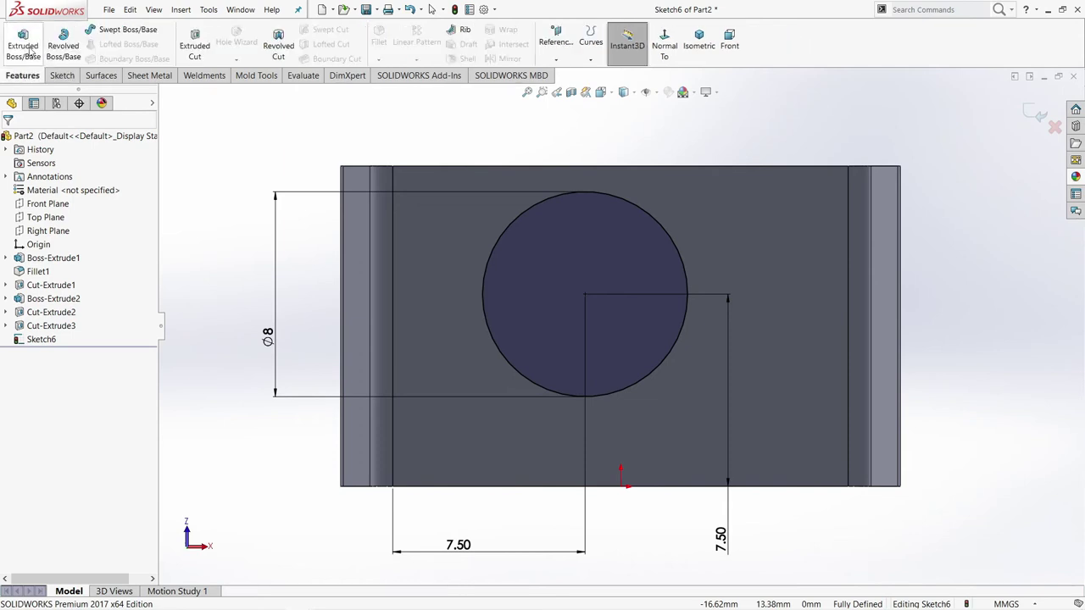
{"action": "left_click", "coordinate": [195, 49]}
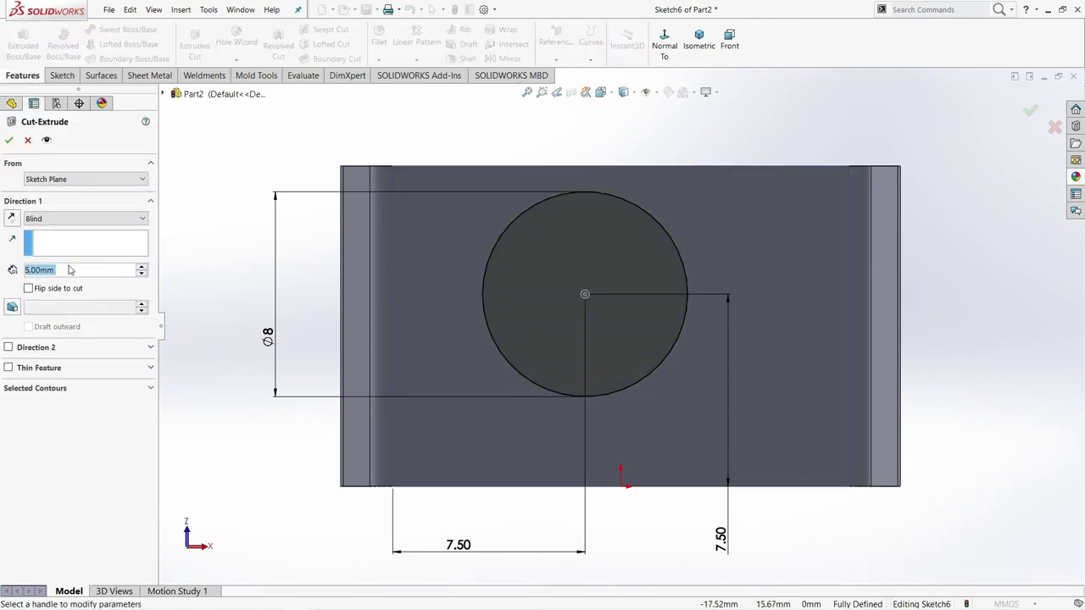
{"action": "type", "text": "1"}
{"action": "key", "text": "Return"}
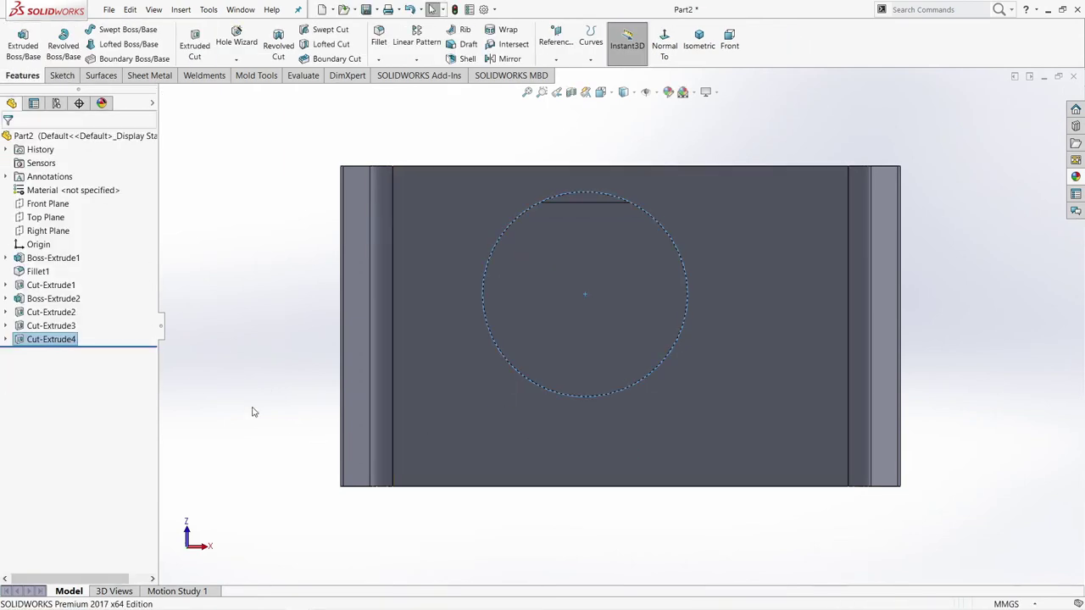
{"action": "middle_click_drag", "start_coordinate": [252, 412], "coordinate": [450, 358]}
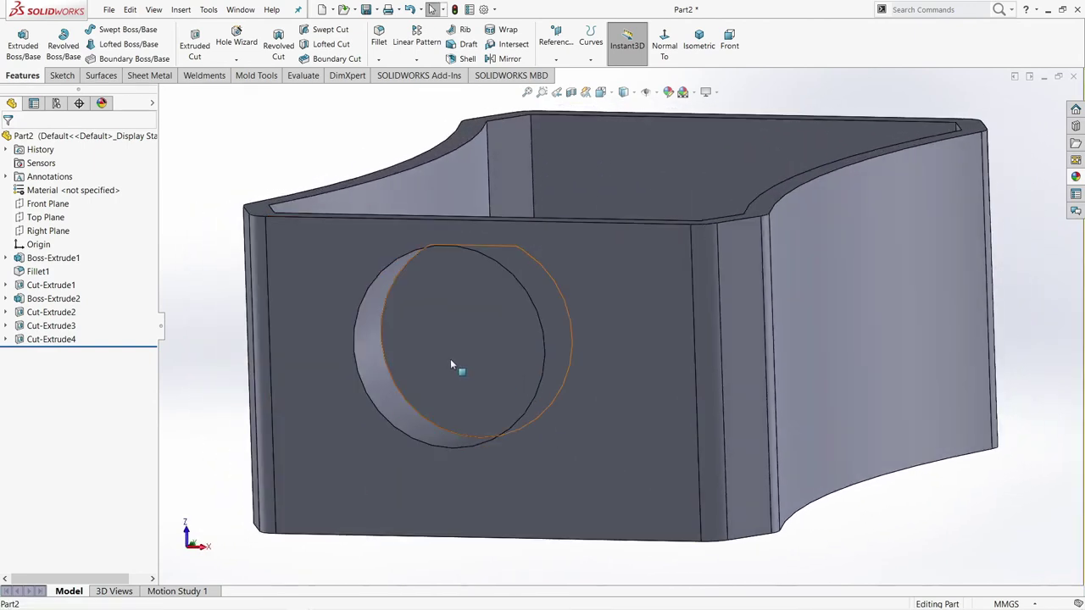
Step: Start a sketch on the hole's floor and convert its circular edge into it
{"action": "left_click", "coordinate": [450, 365]}
{"action": "left_click", "coordinate": [485, 327]}
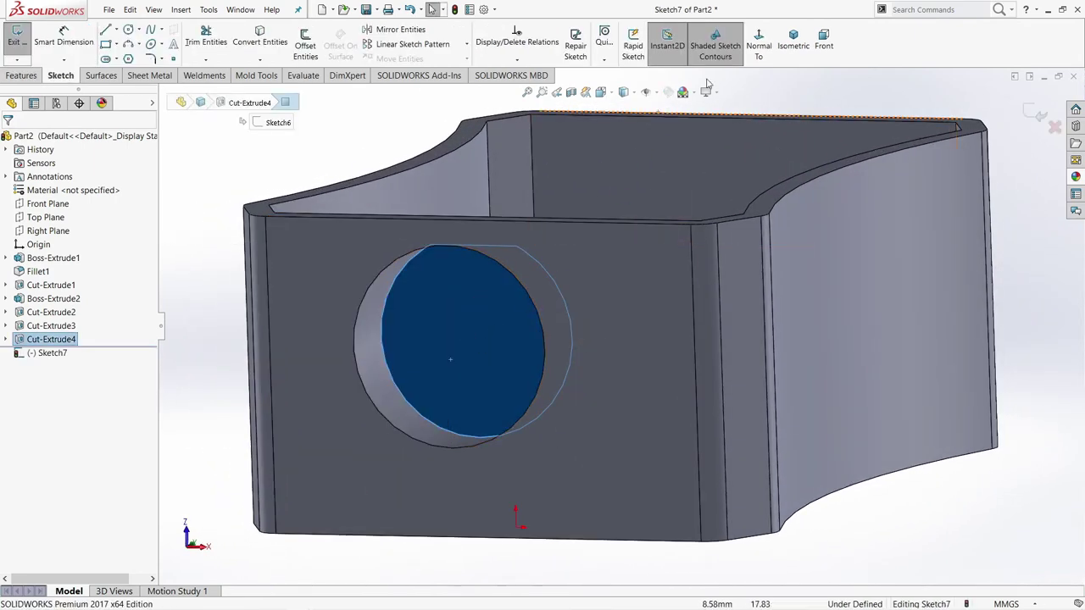
{"action": "left_click", "coordinate": [759, 42]}
{"action": "left_click", "coordinate": [241, 159]}
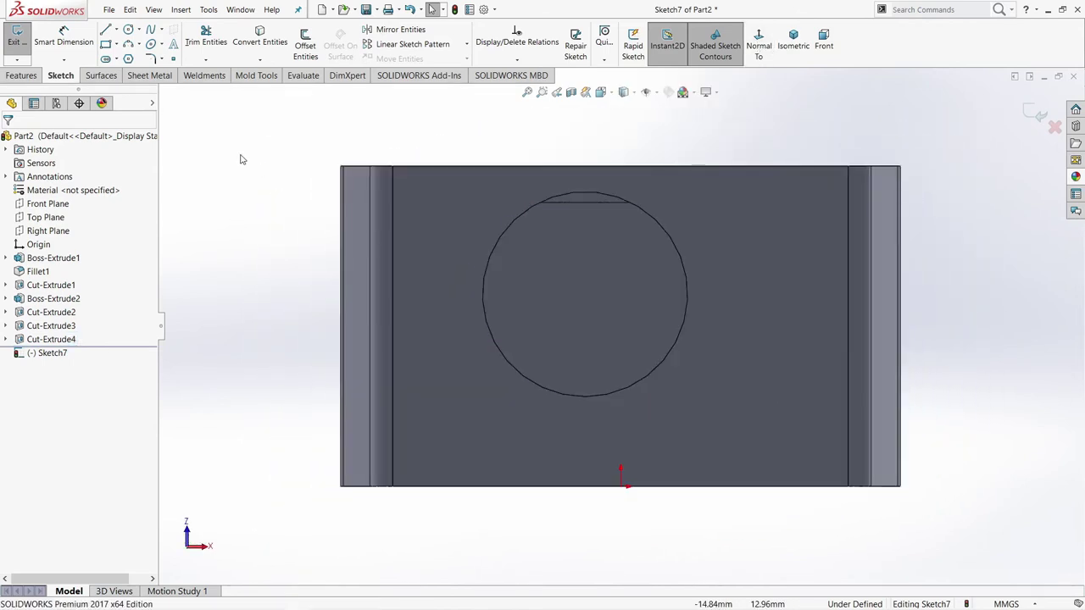
{"action": "left_click", "coordinate": [287, 48]}
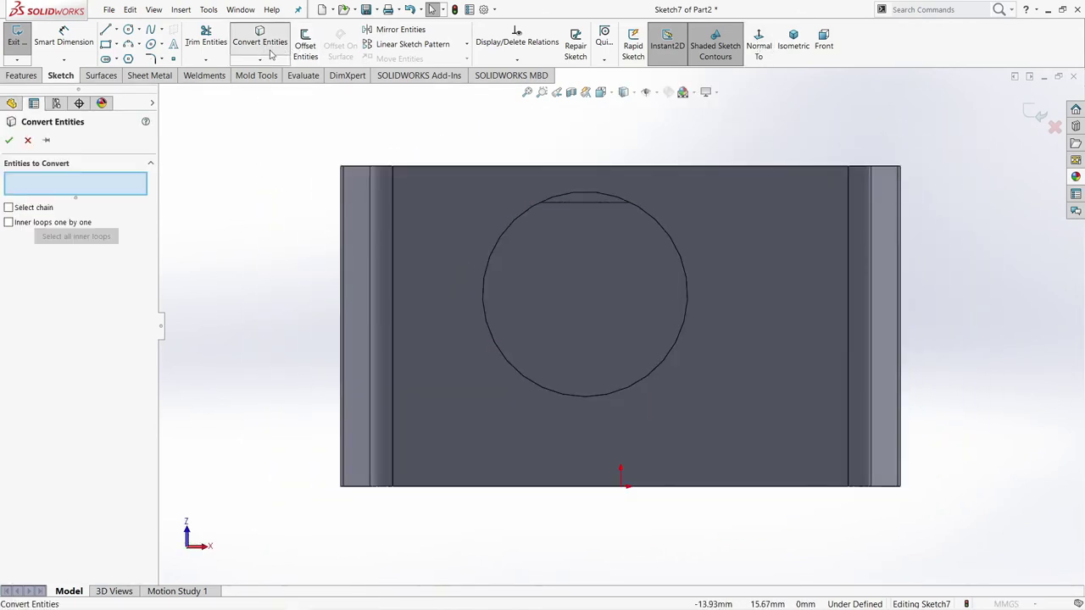
{"action": "left_click", "coordinate": [488, 268]}
{"action": "middle_click_drag", "start_coordinate": [578, 285], "coordinate": [506, 312]}
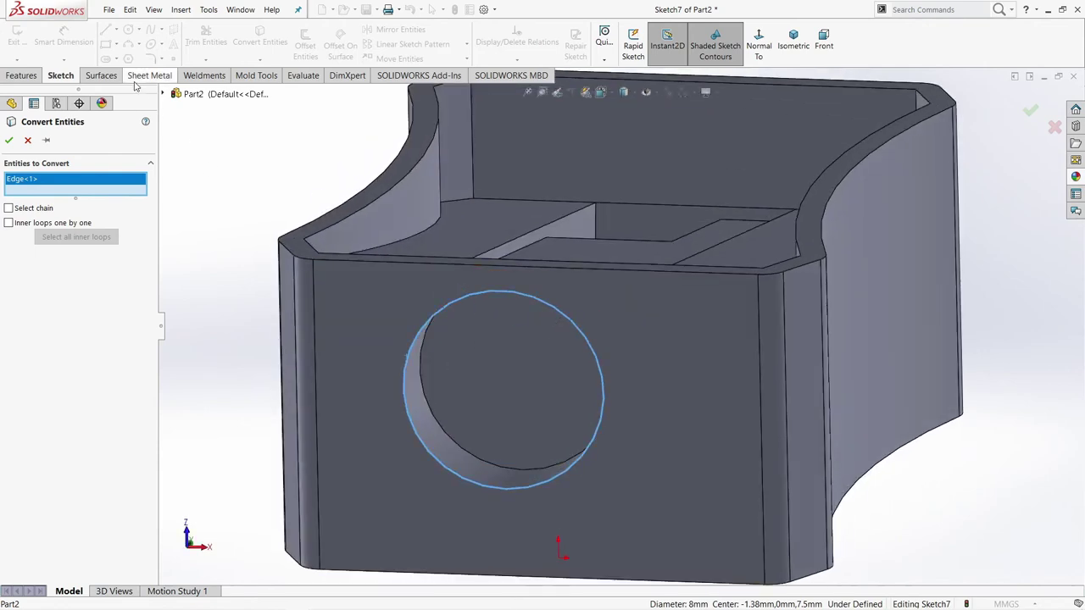
{"action": "left_click", "coordinate": [9, 140]}
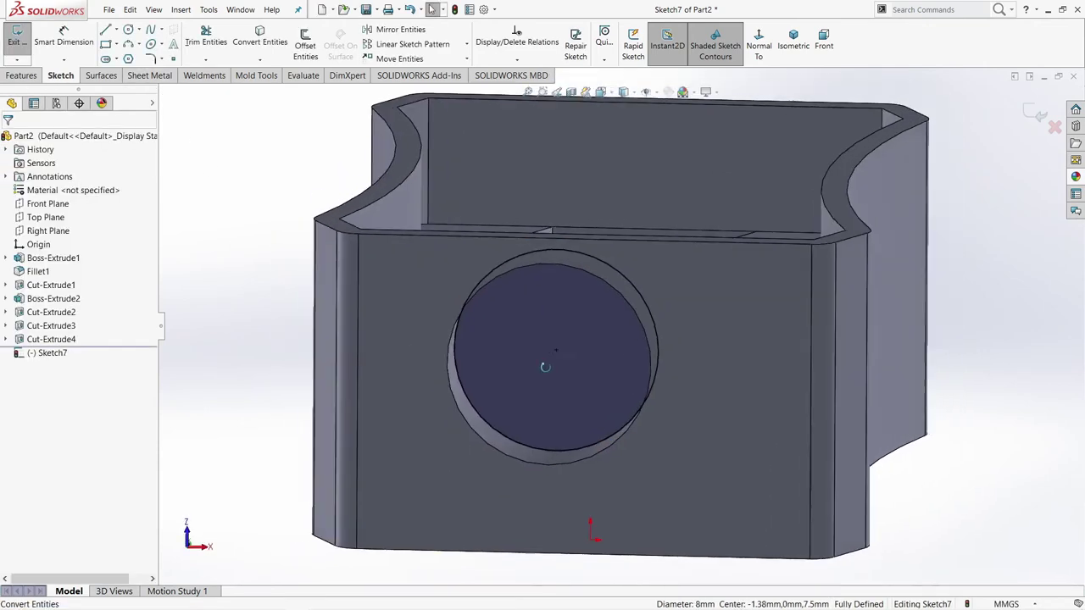
{"action": "middle_click_drag", "start_coordinate": [426, 342], "coordinate": [229, 366]}
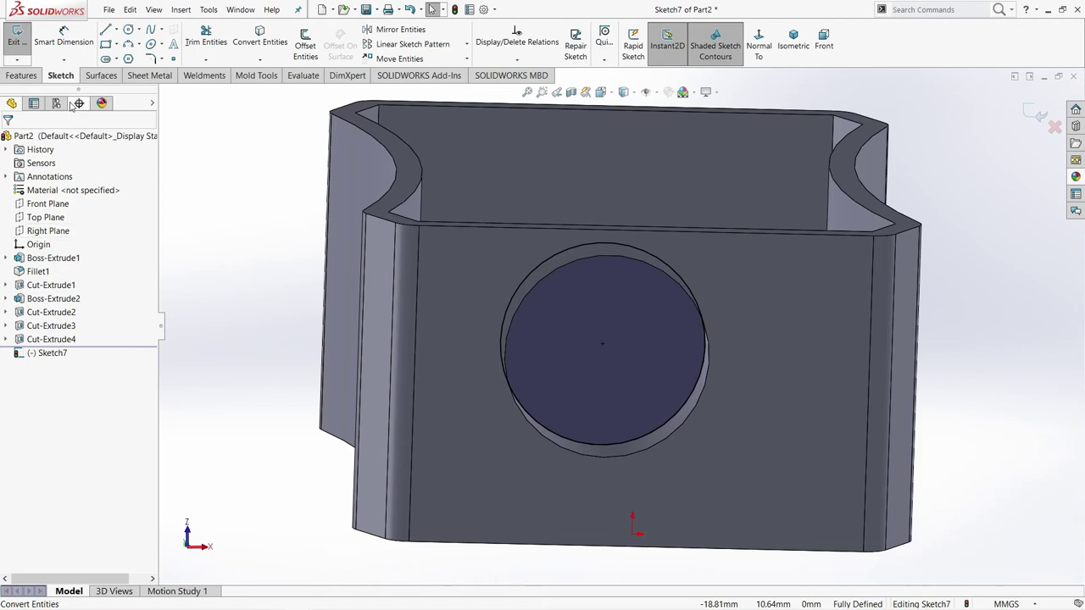
{"action": "left_click", "coordinate": [25, 76]}
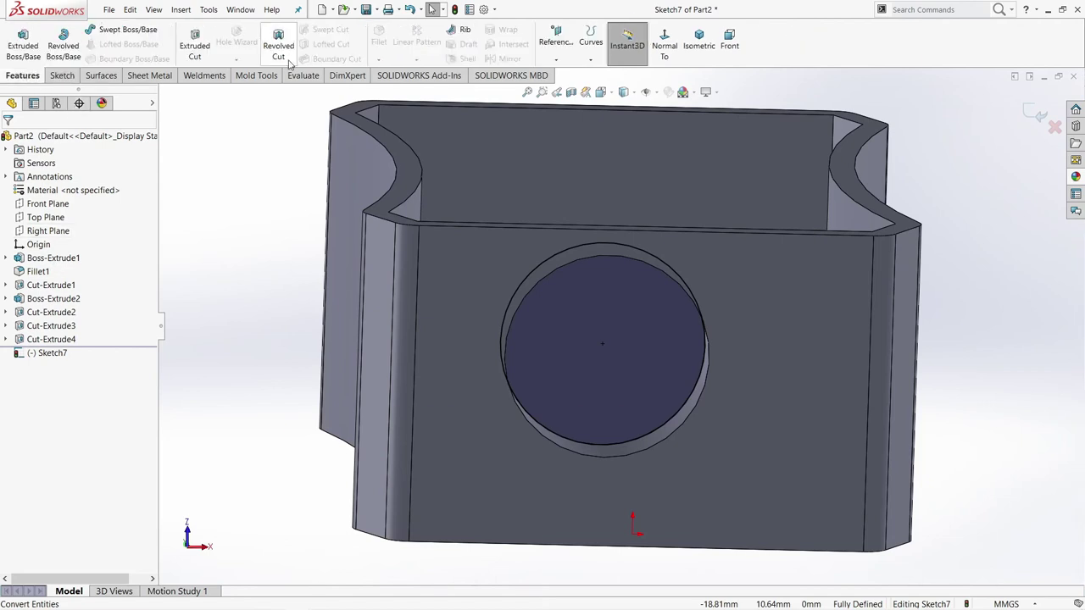
Step: Set up a drafted cut from Sketch7 running Up To Surface at the chosen face
{"action": "left_click", "coordinate": [195, 46]}
{"action": "middle_click_drag", "start_coordinate": [508, 356], "coordinate": [344, 317]}
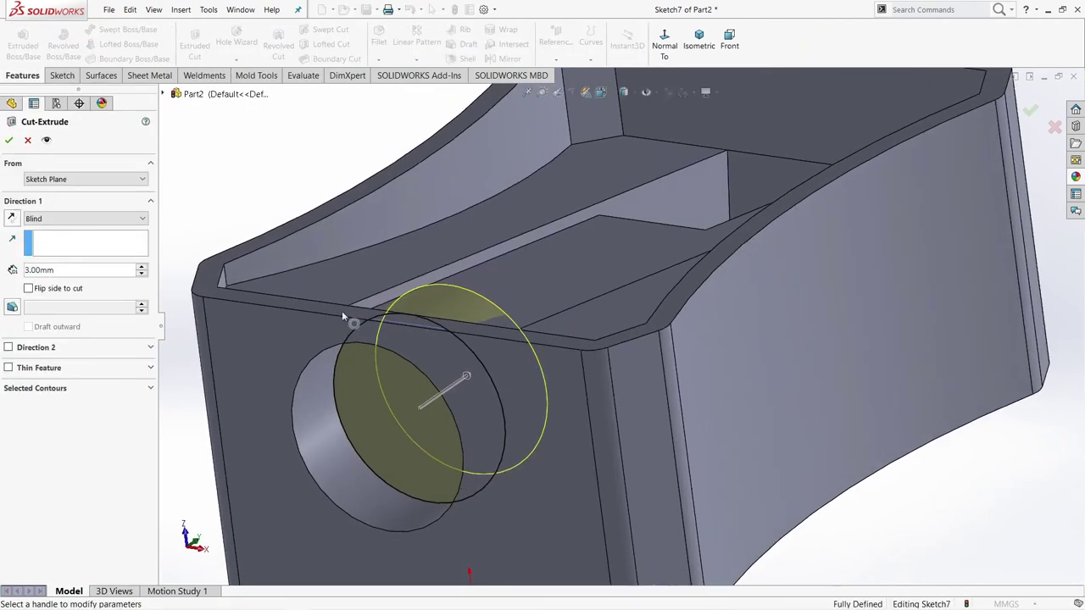
{"action": "left_click", "coordinate": [11, 306]}
{"action": "middle_click_drag", "start_coordinate": [266, 322], "coordinate": [160, 317]}
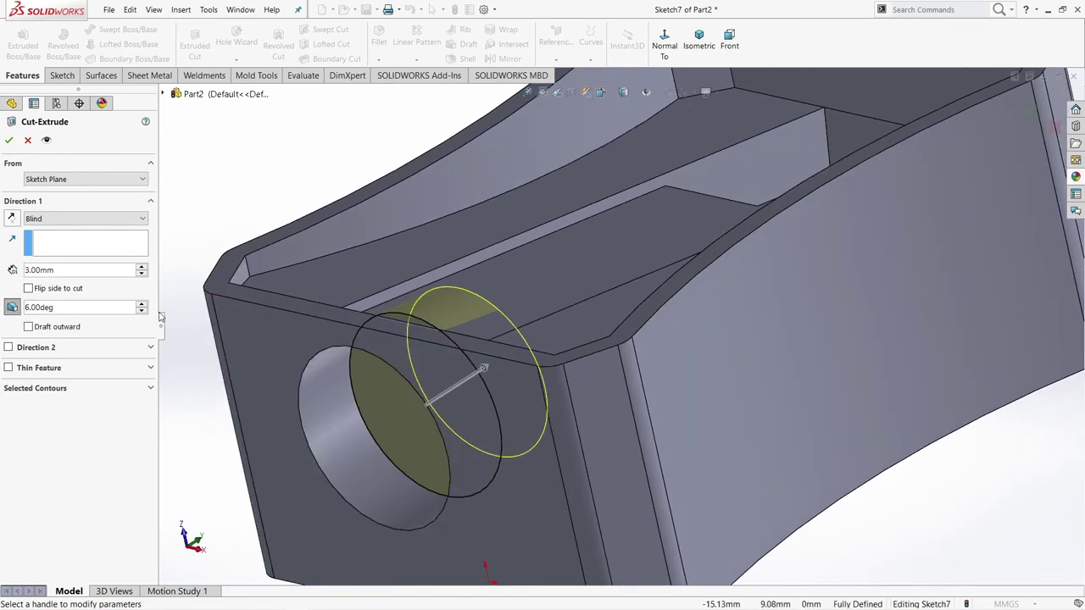
{"action": "scroll", "coordinate": [824, 250], "scroll_direction": "up", "scroll_amount": 3}
{"action": "mouse_move", "coordinate": [824, 250]}
{"action": "middle_mouse_down"}
{"action": "mouse_move", "coordinate": [786, 305]}
{"action": "mouse_move", "coordinate": [802, 244]}
{"action": "mouse_move", "coordinate": [731, 256]}
{"action": "mouse_move", "coordinate": [714, 233]}
{"action": "middle_mouse_up"}
{"action": "left_click", "coordinate": [748, 223]}
{"action": "scroll", "coordinate": [715, 234], "scroll_direction": "down", "scroll_amount": 3}
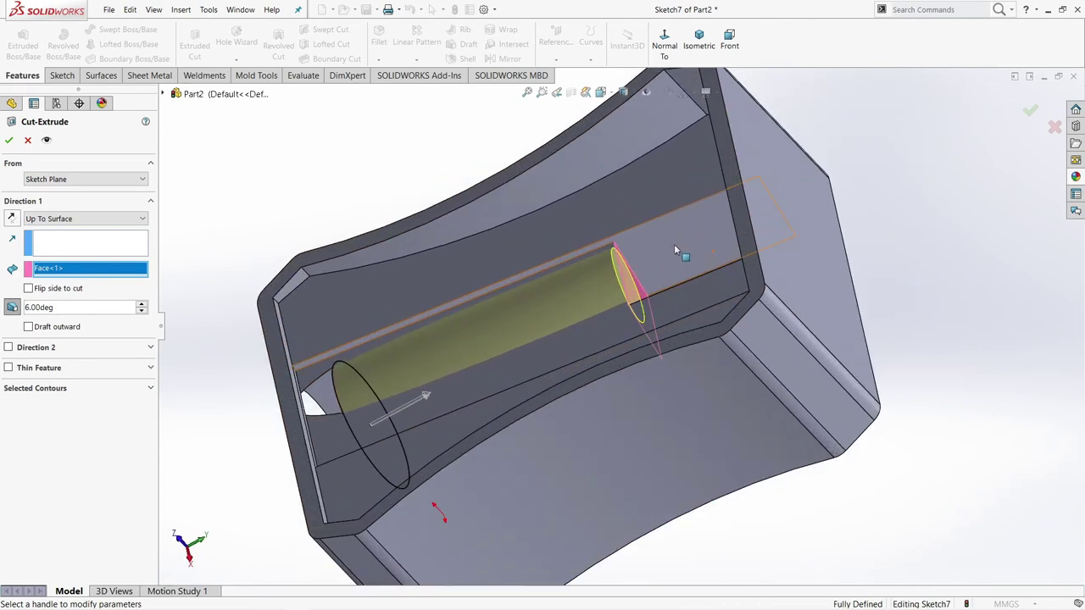
{"action": "scroll", "coordinate": [674, 244], "scroll_direction": "down", "scroll_amount": 2}
{"action": "middle_click_drag", "start_coordinate": [654, 278], "coordinate": [641, 356]}
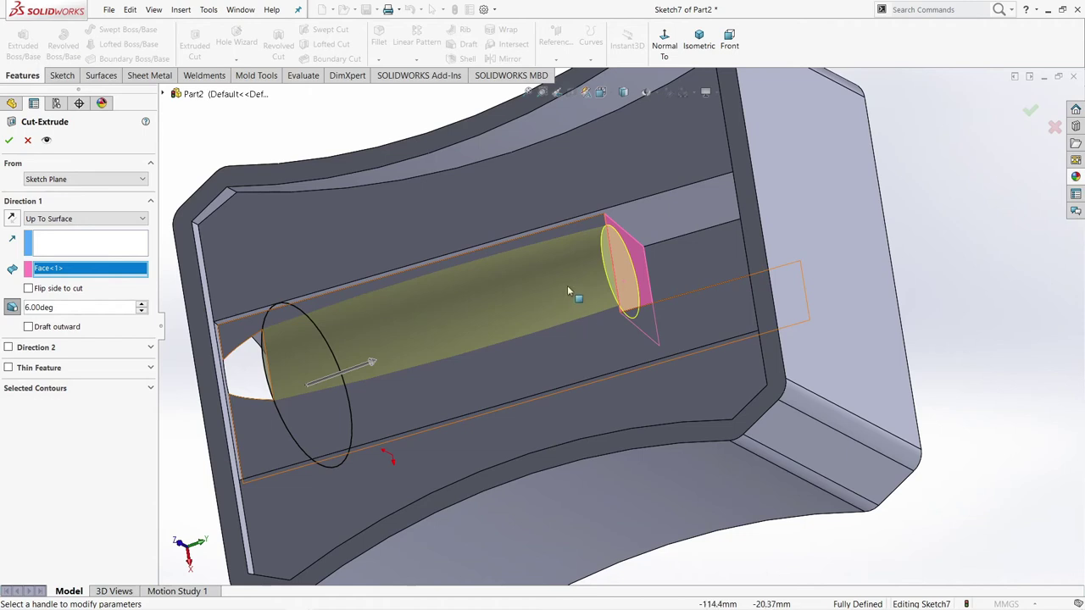
Step: Set the draft angle to 6.5° and finish the tapered bore cut
{"action": "left_click", "coordinate": [110, 308]}
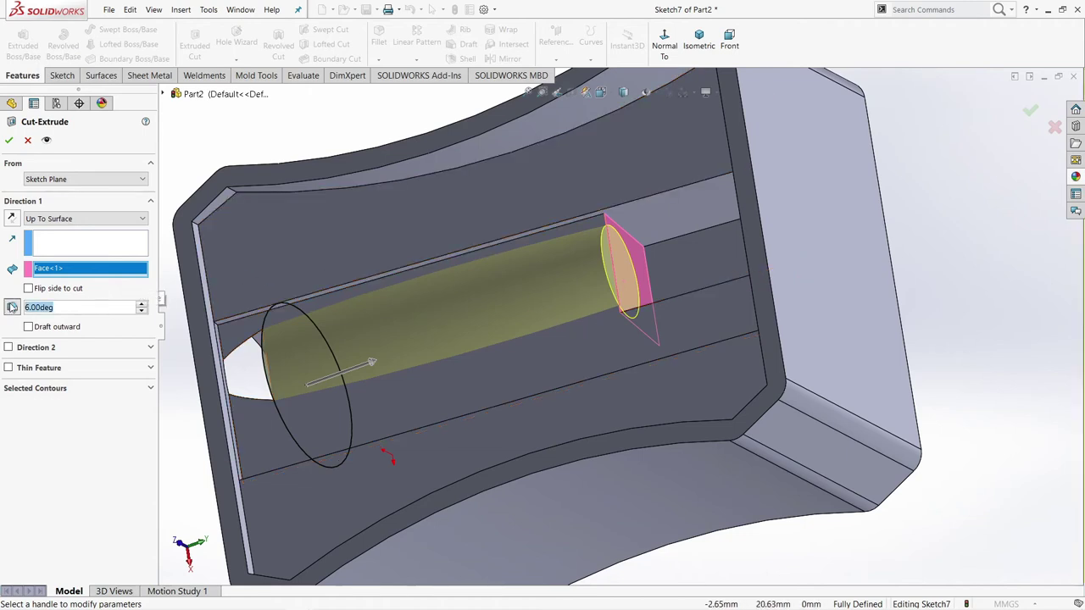
{"action": "type", "text": "5"}
{"action": "key", "text": "Return"}
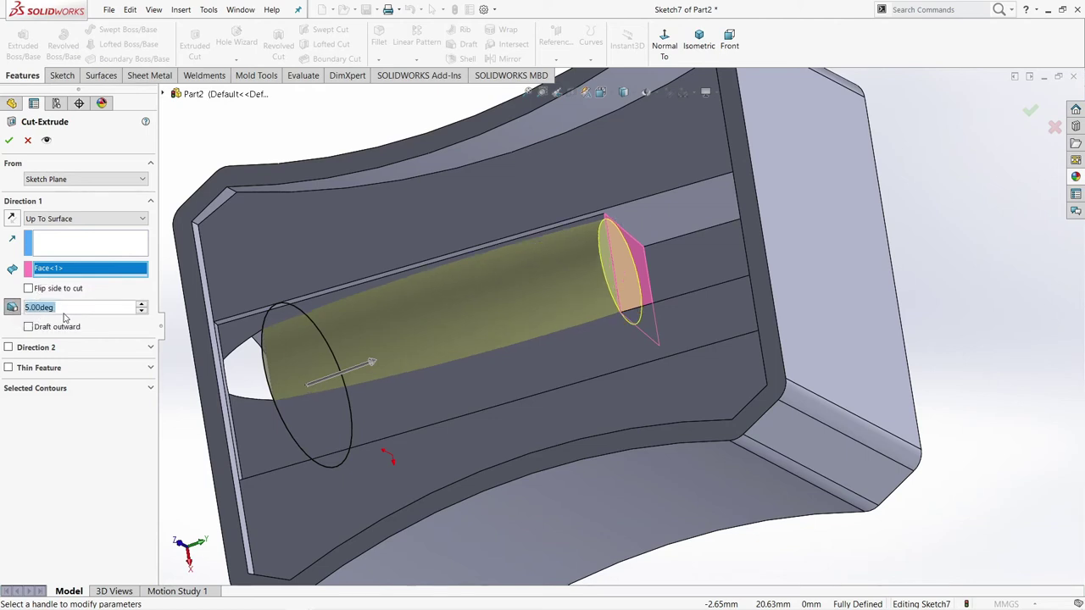
{"action": "type", "text": "6.5"}
{"action": "key", "text": "Return"}
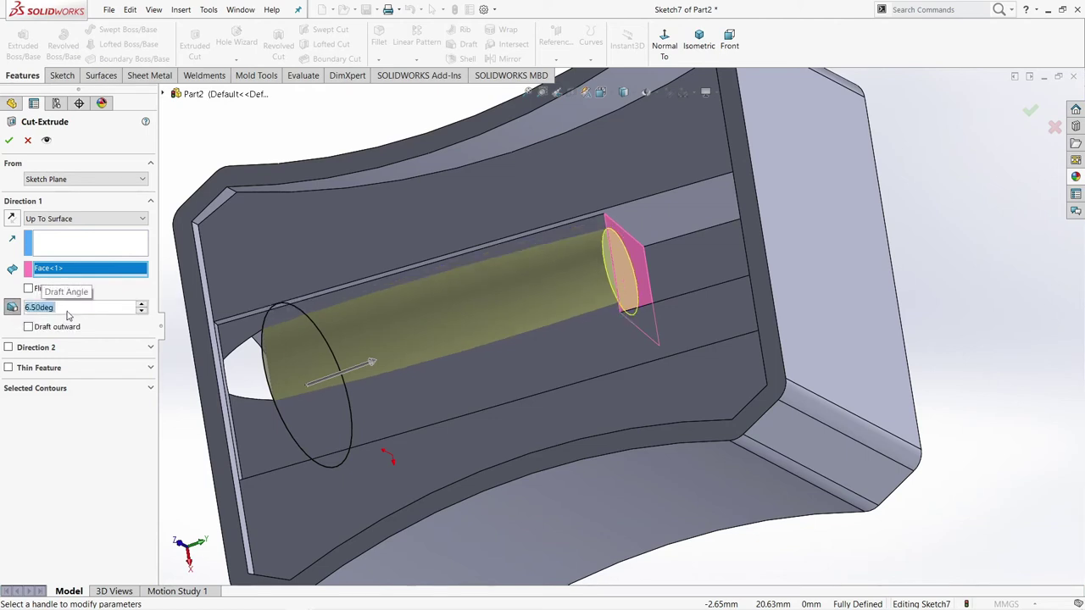
{"action": "key", "text": "Return"}
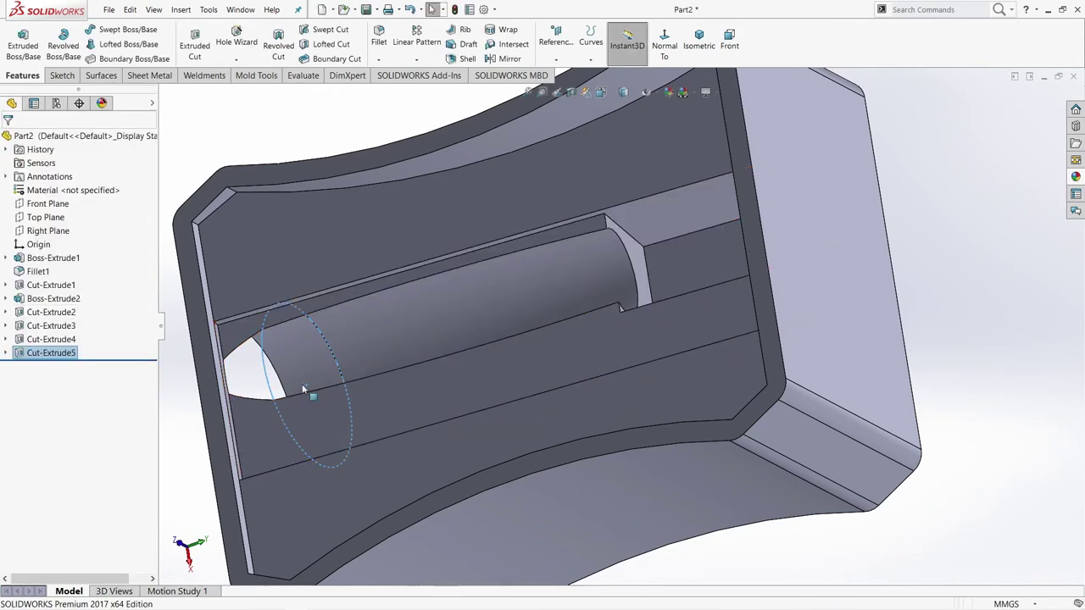
Step: Apply a full round fillet across the bore end's two side faces and center face
{"action": "key", "text": "f"}
{"action": "mouse_move", "coordinate": [625, 334]}
{"action": "middle_mouse_down"}
{"action": "mouse_move", "coordinate": [644, 375]}
{"action": "mouse_move", "coordinate": [700, 308]}
{"action": "mouse_move", "coordinate": [698, 331]}
{"action": "mouse_move", "coordinate": [613, 358]}
{"action": "mouse_move", "coordinate": [717, 326]}
{"action": "mouse_move", "coordinate": [832, 326]}
{"action": "middle_mouse_up"}
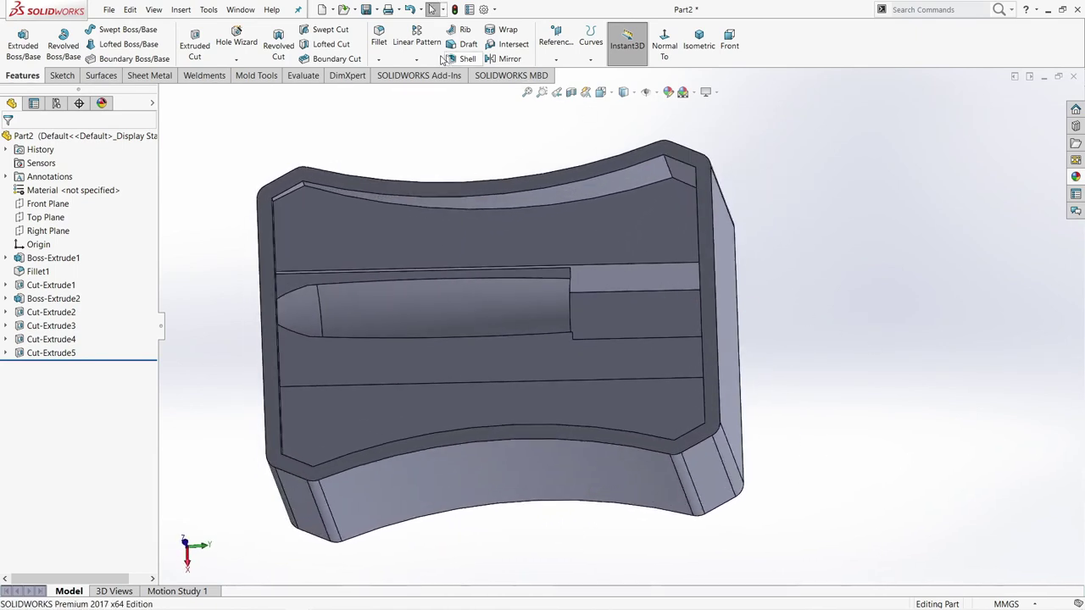
{"action": "left_click", "coordinate": [378, 38]}
{"action": "left_click", "coordinate": [91, 200]}
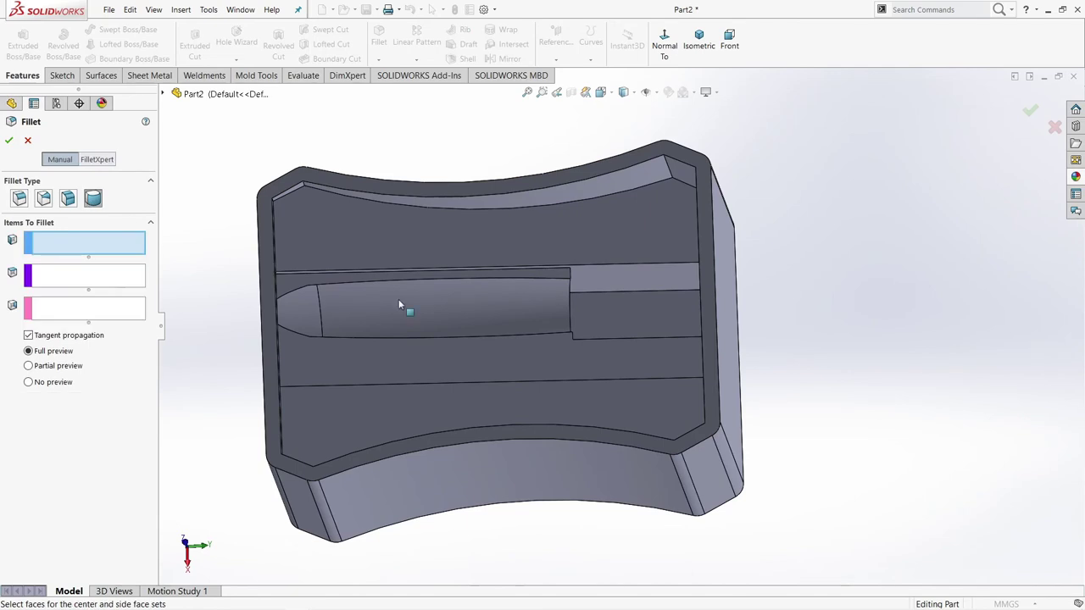
{"action": "left_click", "coordinate": [616, 285]}
{"action": "left_click", "coordinate": [117, 286]}
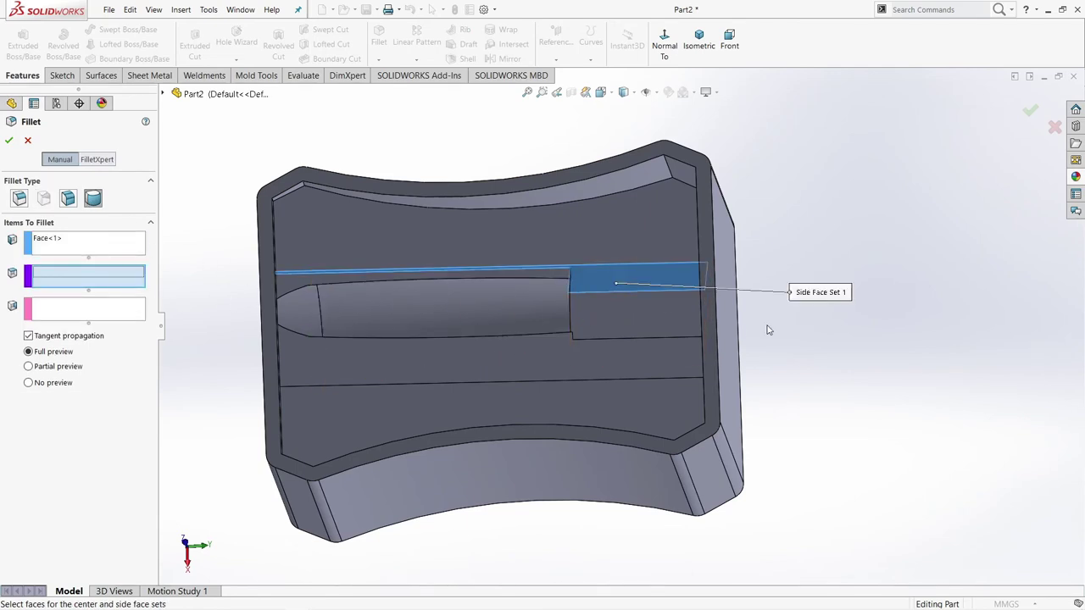
{"action": "left_click", "coordinate": [673, 322]}
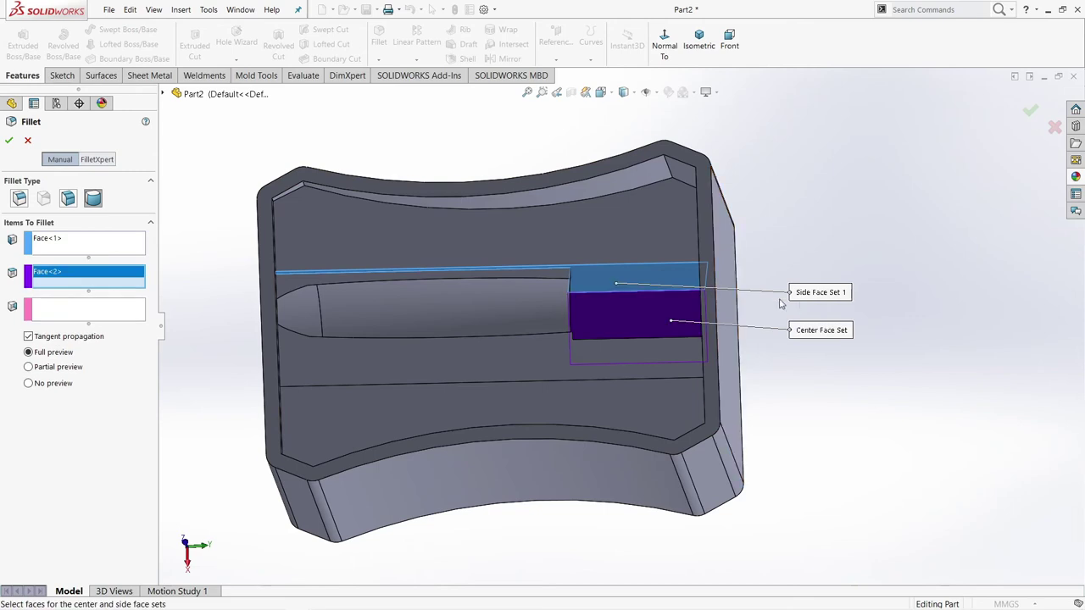
{"action": "left_click", "coordinate": [122, 320]}
{"action": "mouse_move", "coordinate": [642, 314]}
{"action": "middle_mouse_down"}
{"action": "mouse_move", "coordinate": [646, 445]}
{"action": "mouse_move", "coordinate": [522, 272]}
{"action": "middle_mouse_up"}
{"action": "left_click", "coordinate": [635, 347]}
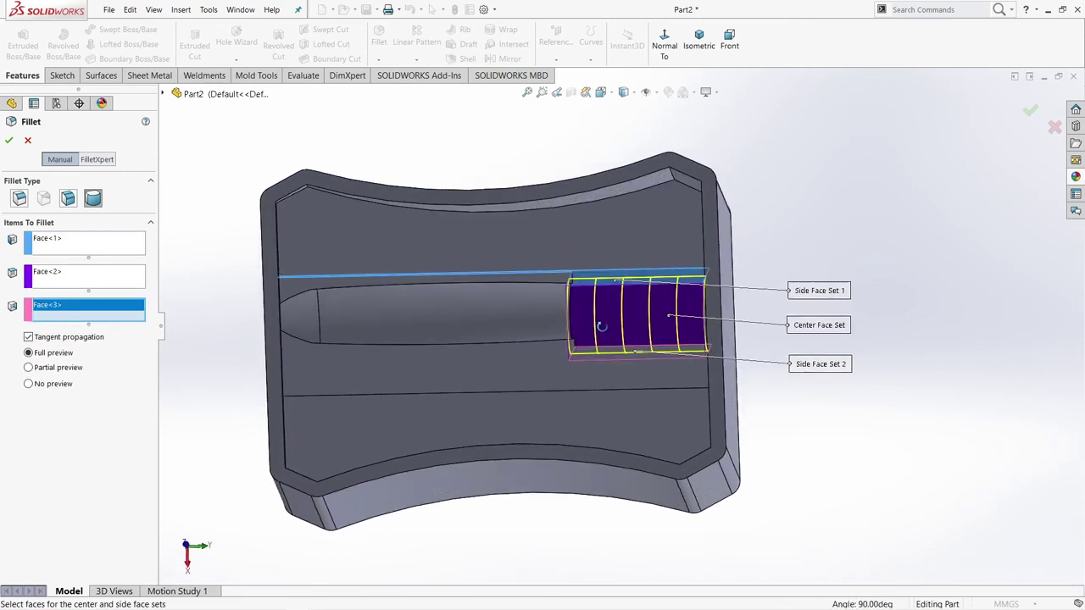
{"action": "left_click", "coordinate": [7, 141]}
{"action": "mouse_move", "coordinate": [823, 418]}
{"action": "middle_mouse_down"}
{"action": "mouse_move", "coordinate": [690, 416]}
{"action": "mouse_move", "coordinate": [744, 410]}
{"action": "middle_mouse_up"}
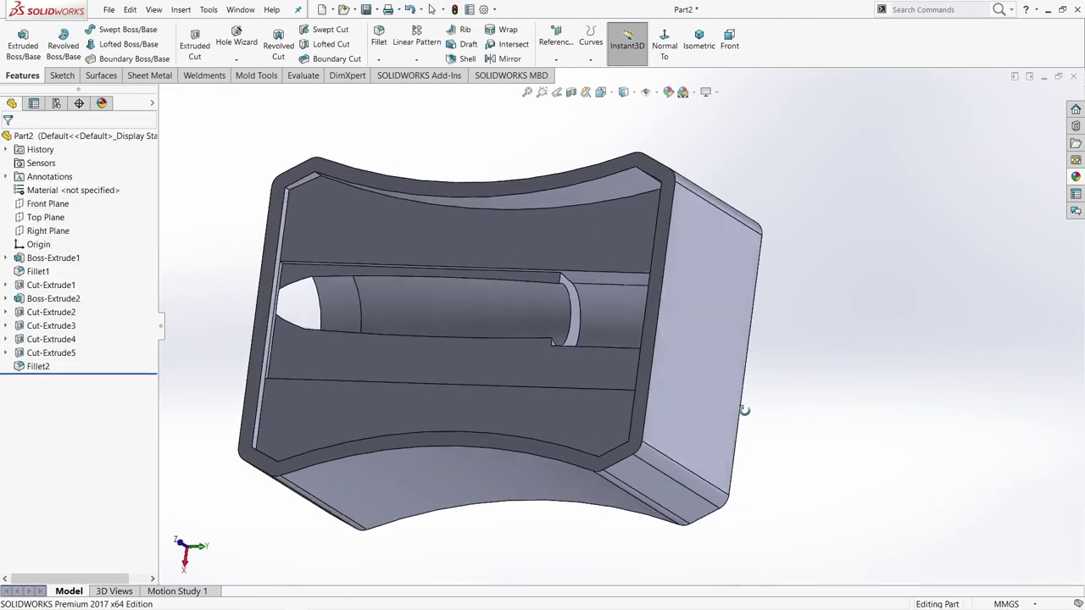
{"action": "scroll", "coordinate": [585, 322], "scroll_direction": "down", "scroll_amount": 5}
Step: Start a new sketch on the flat blade seat face
{"action": "scroll", "coordinate": [520, 322], "scroll_direction": "up", "scroll_amount": 3}
{"action": "scroll", "coordinate": [570, 315], "scroll_direction": "down", "scroll_amount": 3}
{"action": "scroll", "coordinate": [570, 316], "scroll_direction": "up", "scroll_amount": 2}
{"action": "scroll", "coordinate": [576, 320], "scroll_direction": "up", "scroll_amount": 2}
{"action": "scroll", "coordinate": [594, 329], "scroll_direction": "up", "scroll_amount": 2}
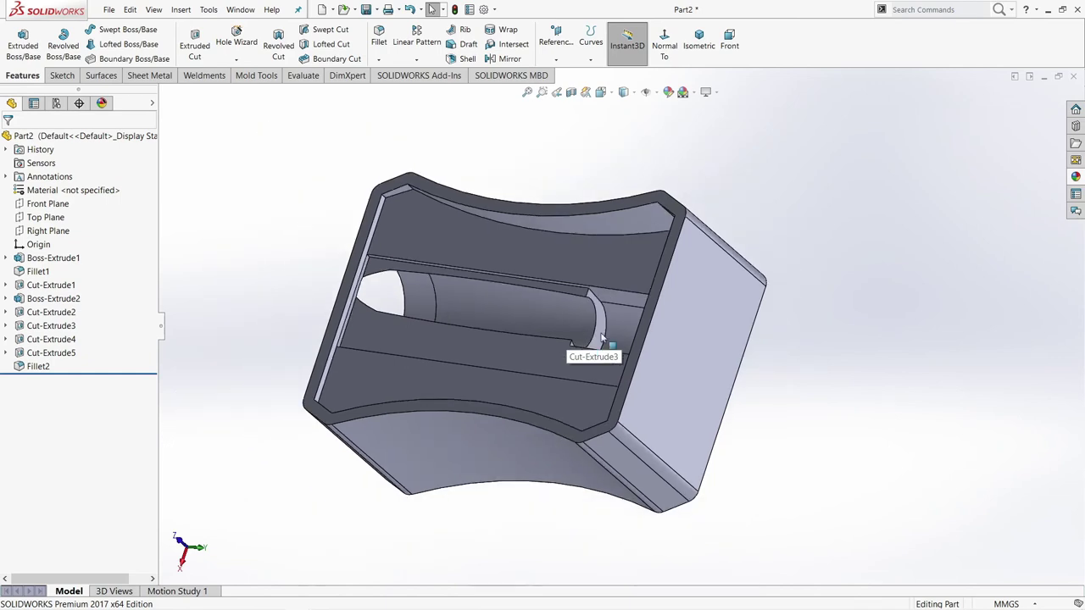
{"action": "mouse_move", "coordinate": [595, 338]}
{"action": "middle_mouse_down"}
{"action": "mouse_move", "coordinate": [703, 405]}
{"action": "mouse_move", "coordinate": [679, 435]}
{"action": "mouse_move", "coordinate": [623, 422]}
{"action": "mouse_move", "coordinate": [582, 322]}
{"action": "middle_mouse_up"}
{"action": "left_click", "coordinate": [581, 322]}
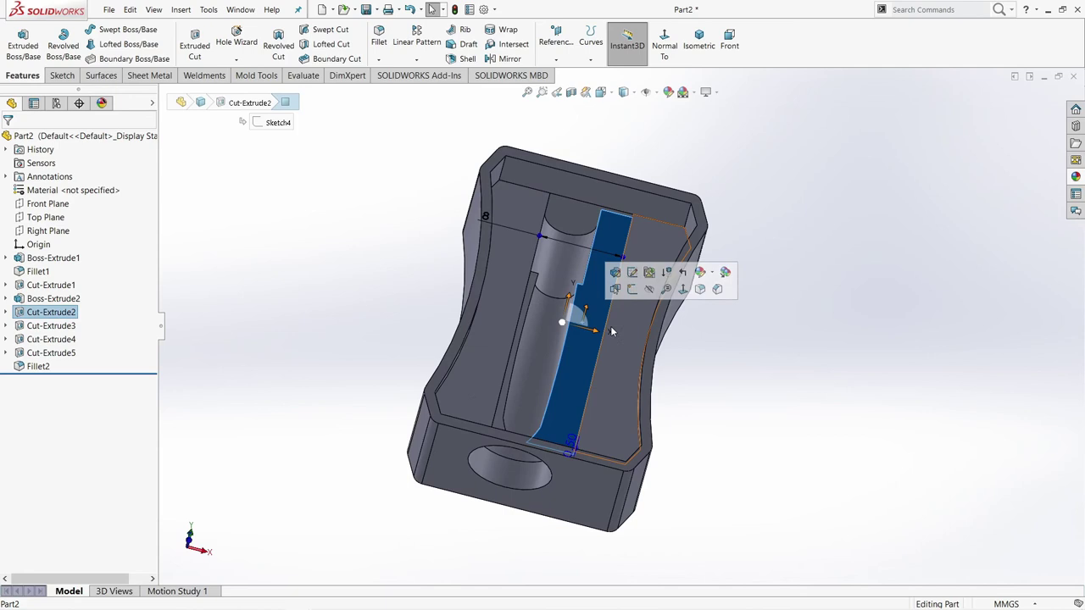
{"action": "left_click", "coordinate": [631, 290]}
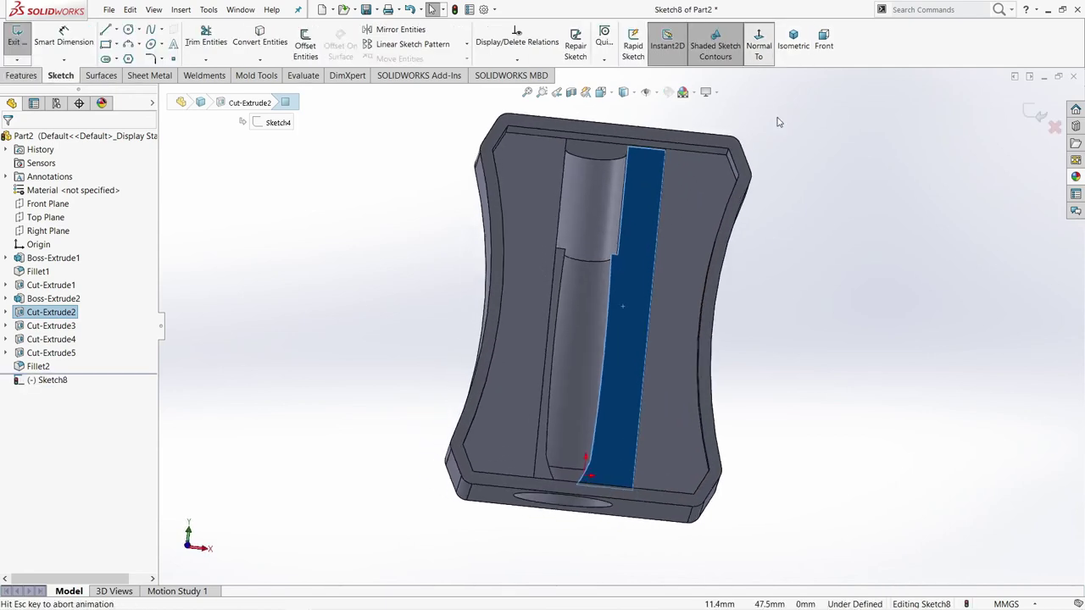
{"action": "left_click", "coordinate": [868, 362]}
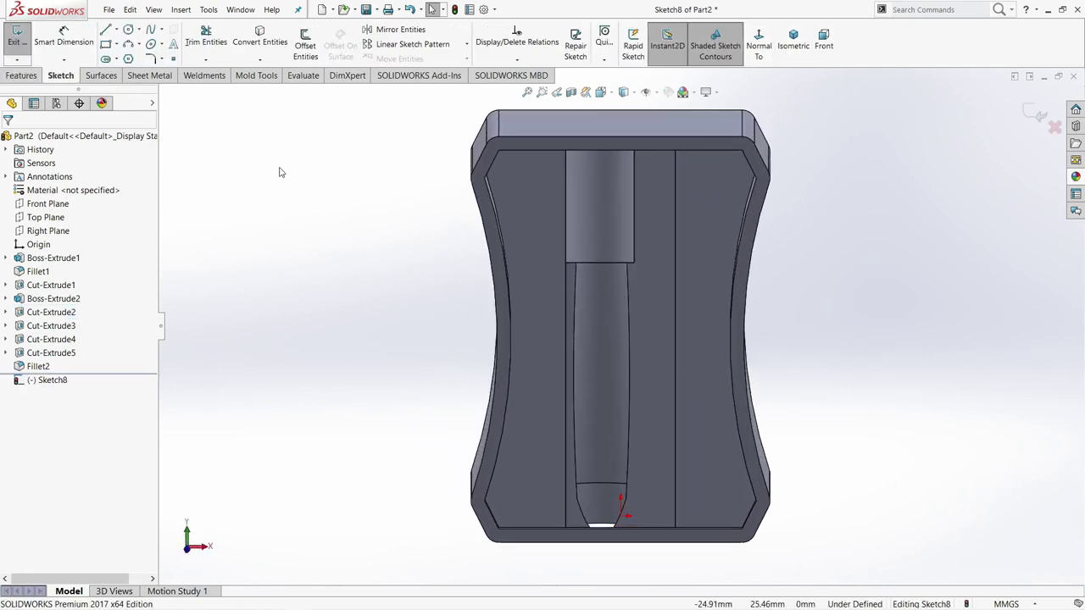
Step: Draw the screw-hole circle and dimension its diameter to 1.50 mm
{"action": "left_click", "coordinate": [127, 30]}
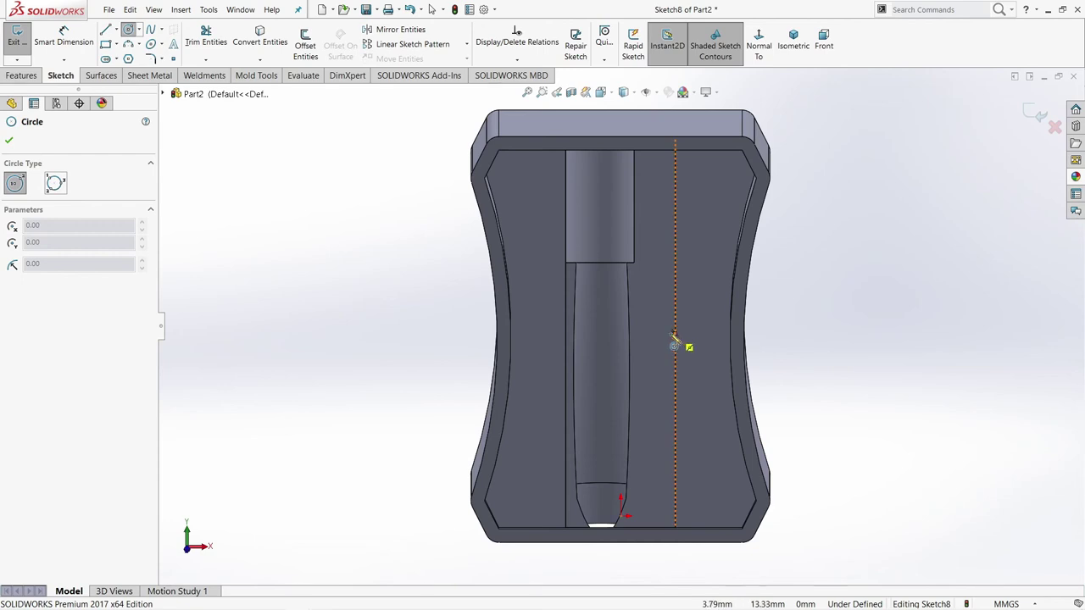
{"action": "left_click", "coordinate": [653, 333]}
{"action": "left_click", "coordinate": [657, 337]}
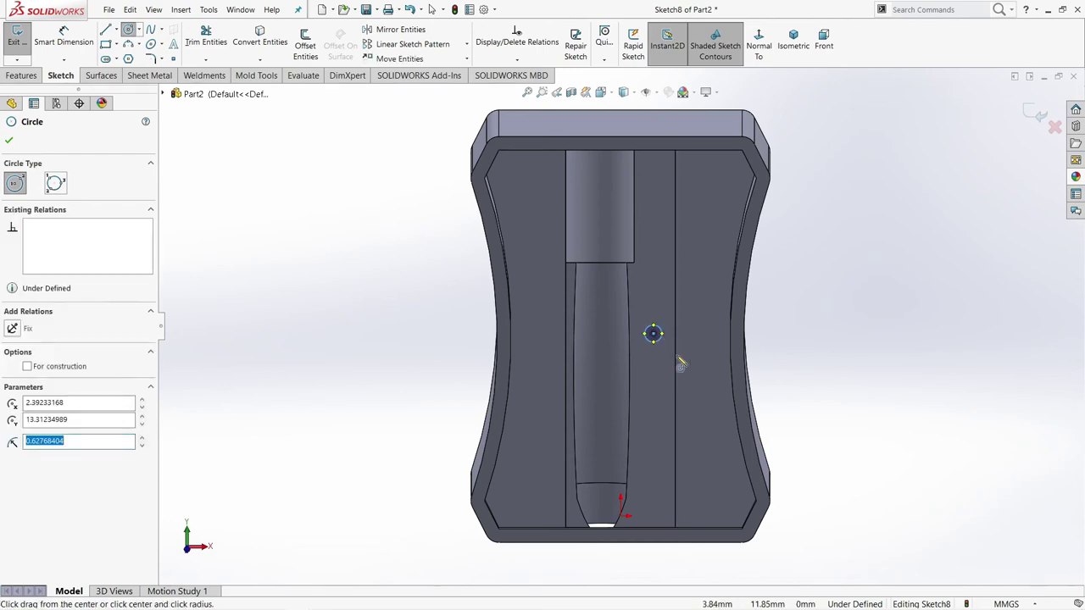
{"action": "key", "text": "Escape"}
{"action": "left_click", "coordinate": [660, 339]}
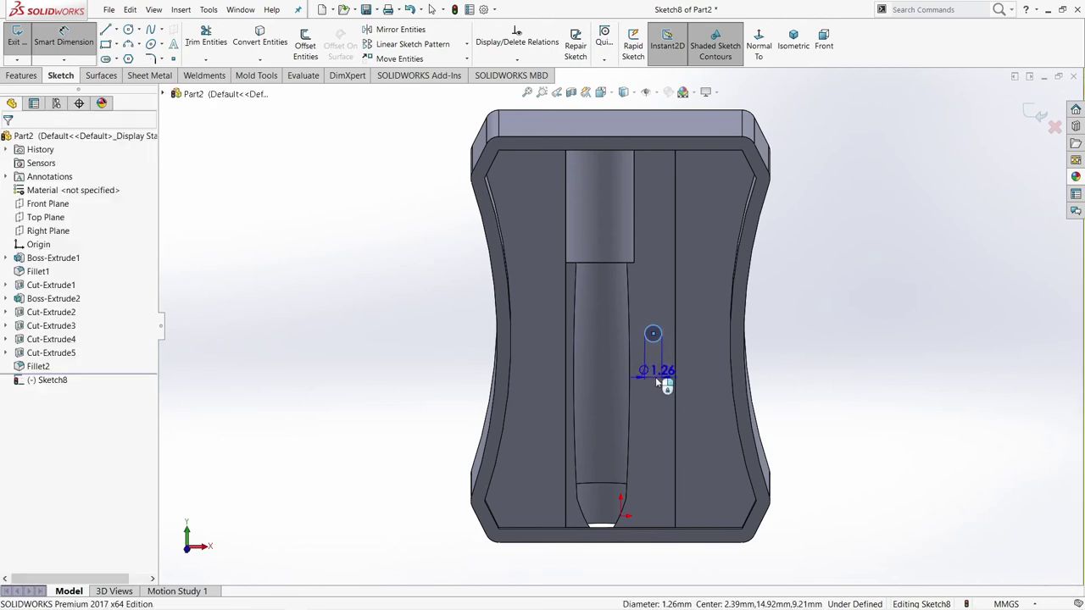
{"action": "left_click", "coordinate": [657, 381]}
{"action": "type", "text": "1.5"}
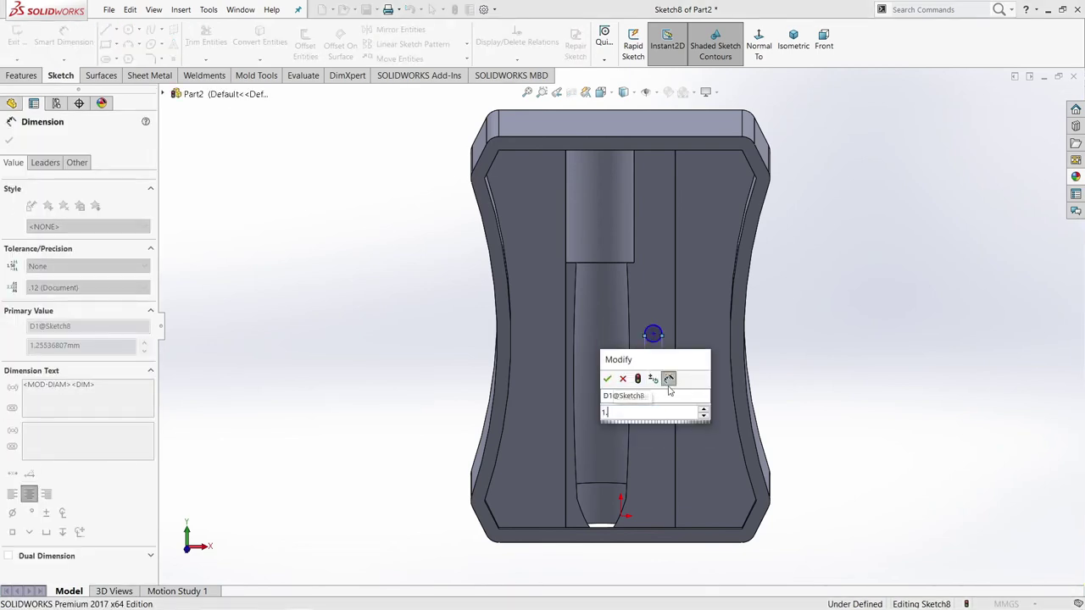
{"action": "key", "text": "Return"}
Step: Dimension the circle centre 1.50 mm from the vertical sketch line
{"action": "left_click", "coordinate": [652, 335]}
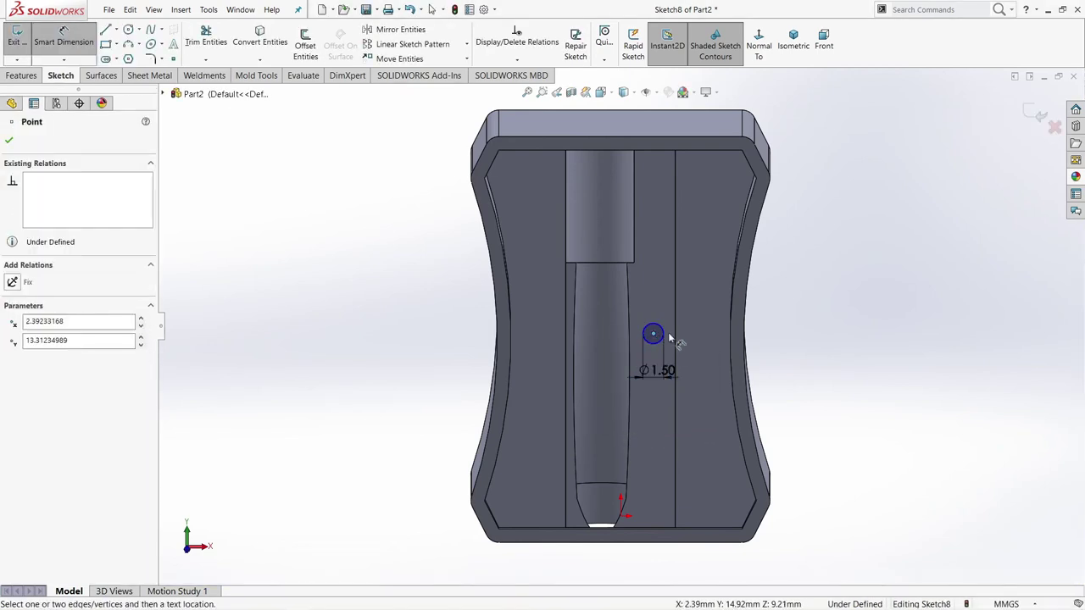
{"action": "left_click", "coordinate": [675, 335]}
{"action": "left_click", "coordinate": [663, 289]}
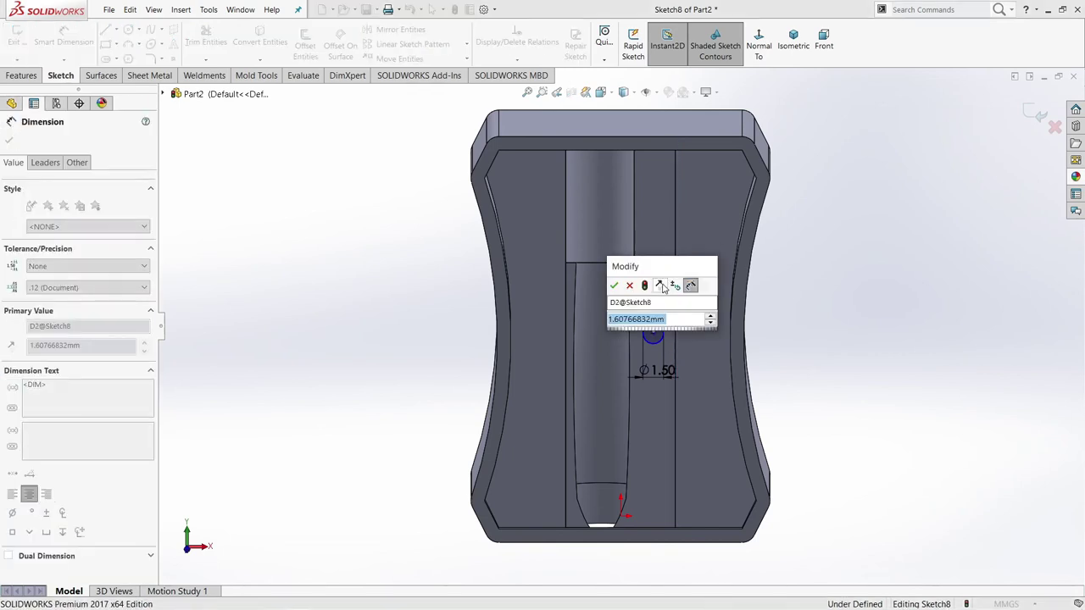
{"action": "type", "text": "1.5"}
{"action": "key", "text": "Return"}
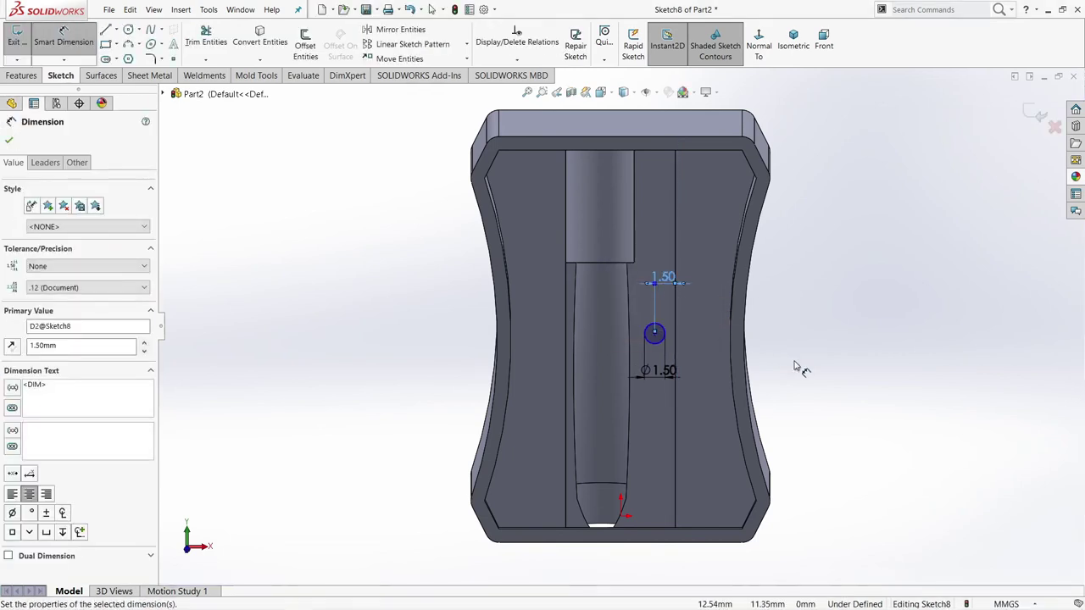
{"action": "key", "text": "Escape"}
{"action": "key", "text": "Escape"}
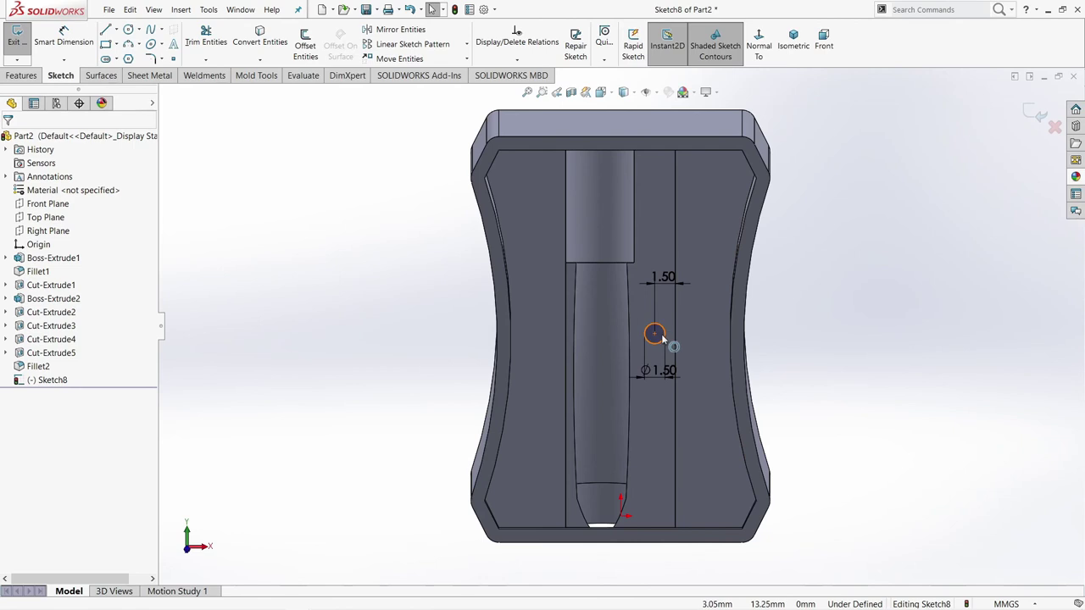
Step: Add a Horizontal relation between the circle centre and the nearby point
{"action": "left_click", "coordinate": [653, 335]}
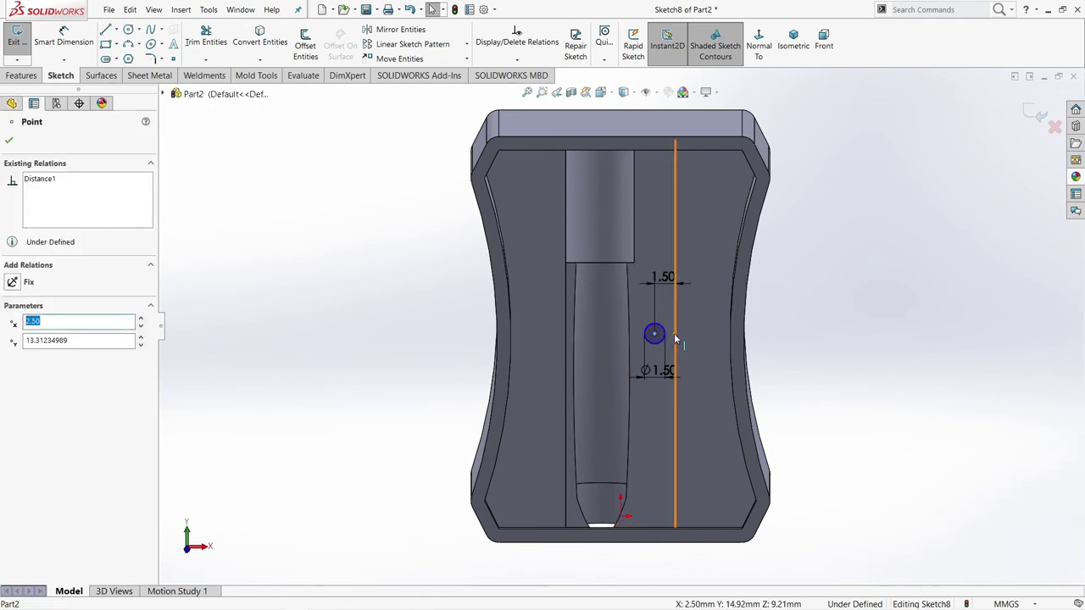
{"action": "left_click", "coordinate": [681, 333], "text": "ctrl"}
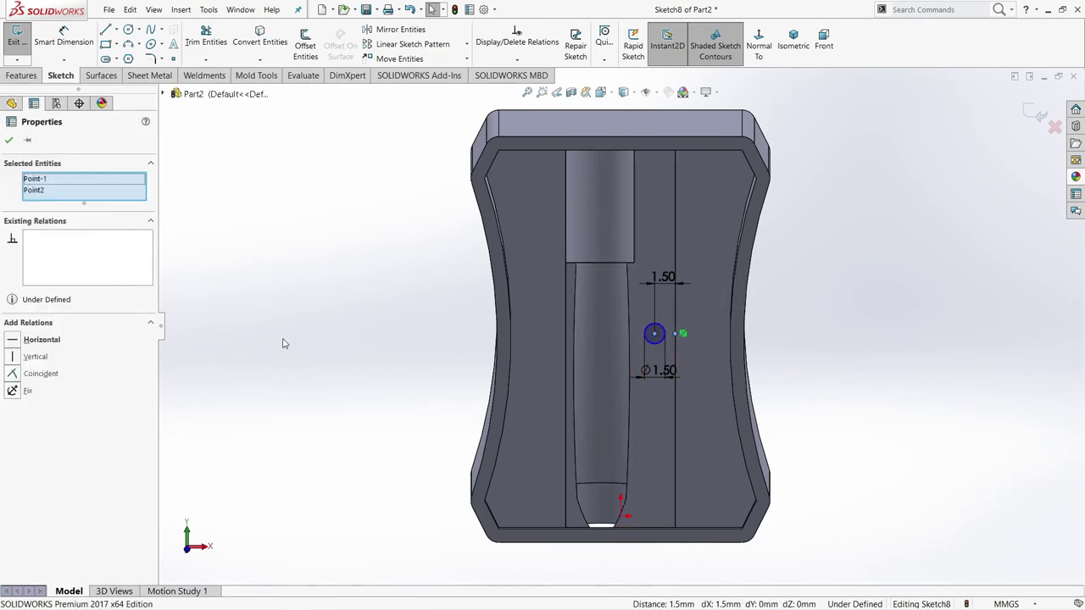
{"action": "left_click", "coordinate": [16, 340]}
{"action": "left_click", "coordinate": [351, 370]}
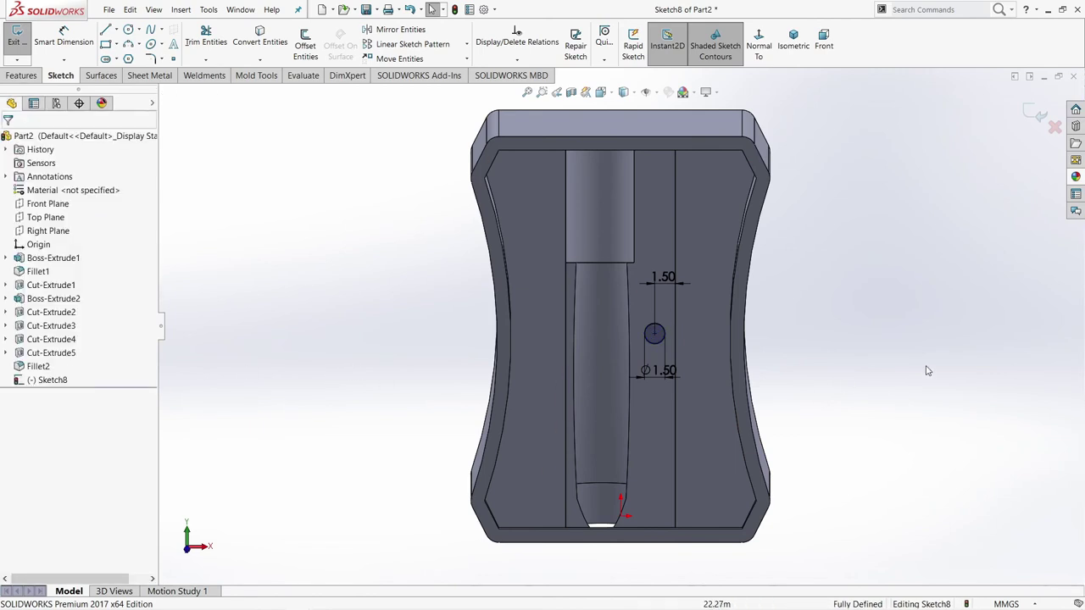
Step: Cut Sketch8's 1.50 mm circle into a 3.00 mm deep screw hole with 3.00° draft
{"action": "left_click", "coordinate": [38, 76]}
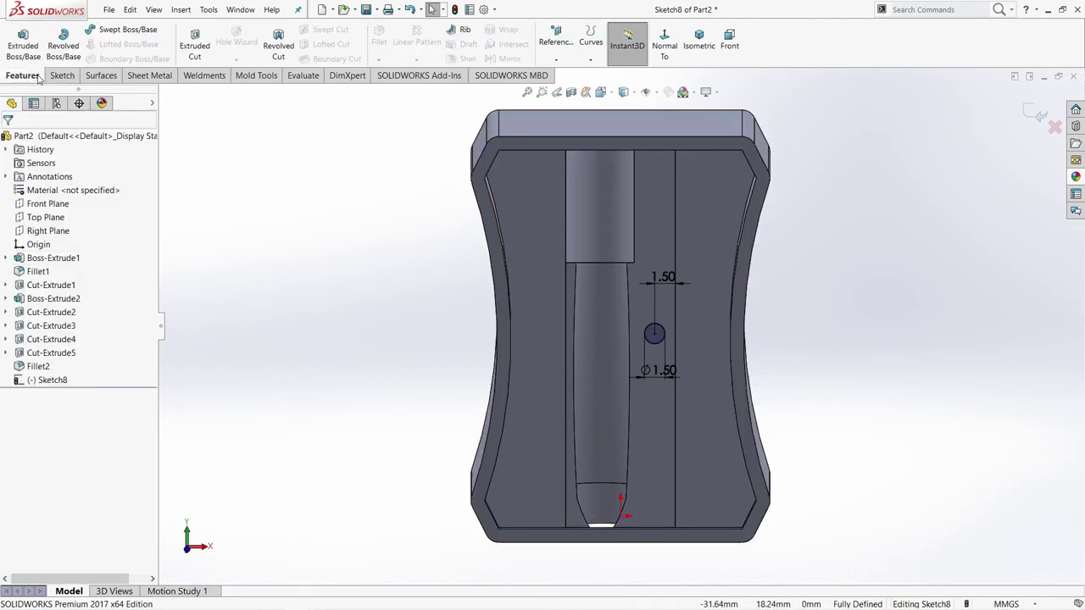
{"action": "left_click", "coordinate": [185, 49]}
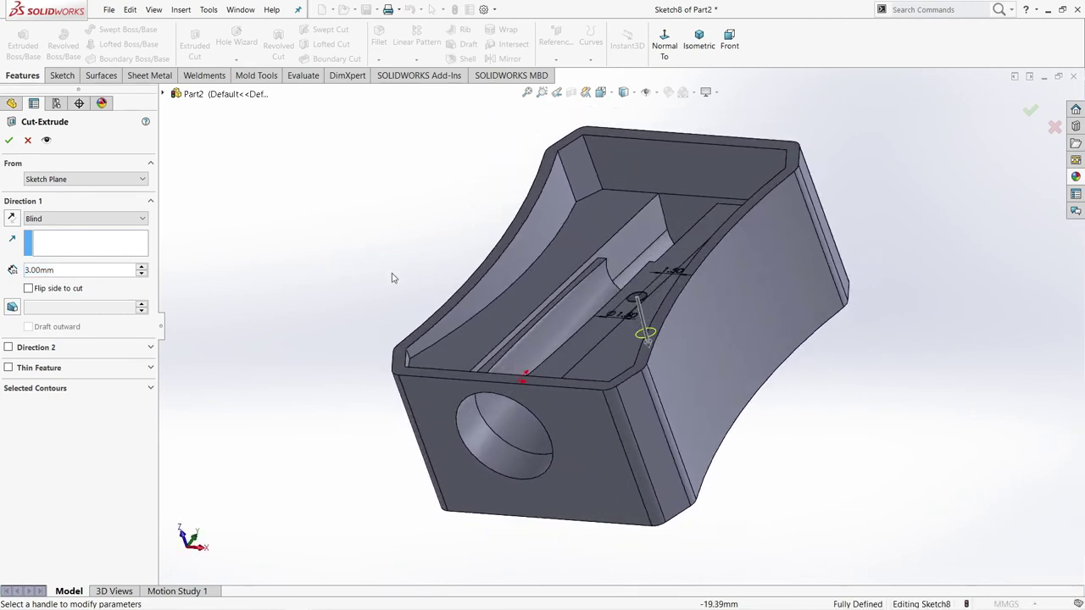
{"action": "scroll", "coordinate": [536, 326], "scroll_direction": "down", "scroll_amount": 3}
{"action": "middle_click_drag", "start_coordinate": [615, 339], "coordinate": [474, 305]}
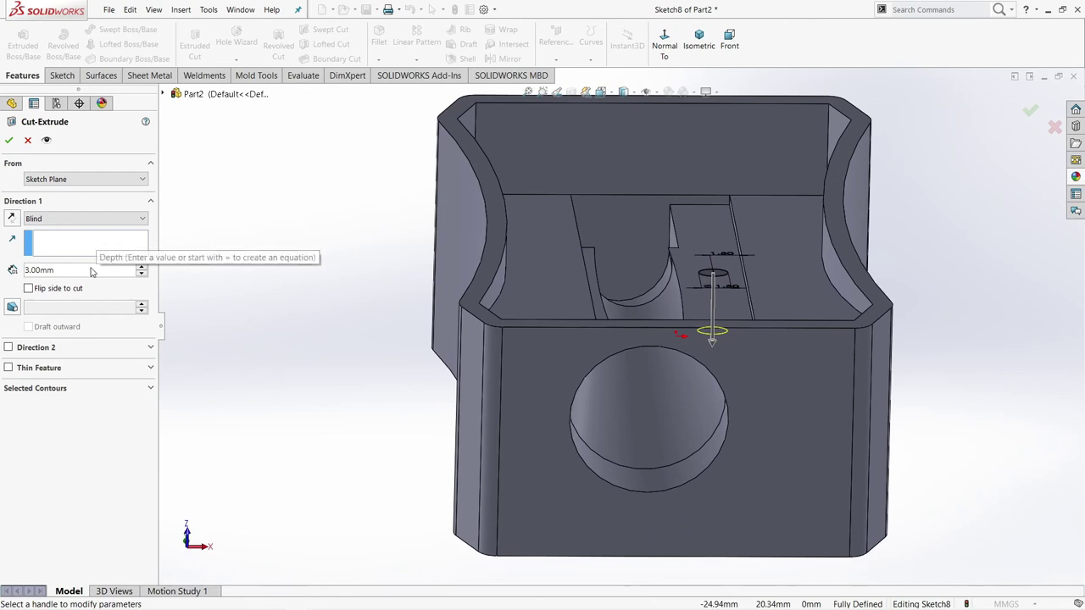
{"action": "left_click", "coordinate": [12, 306]}
{"action": "mouse_move", "coordinate": [508, 322]}
{"action": "middle_mouse_down"}
{"action": "mouse_move", "coordinate": [519, 428]}
{"action": "mouse_move", "coordinate": [385, 277]}
{"action": "middle_mouse_up"}
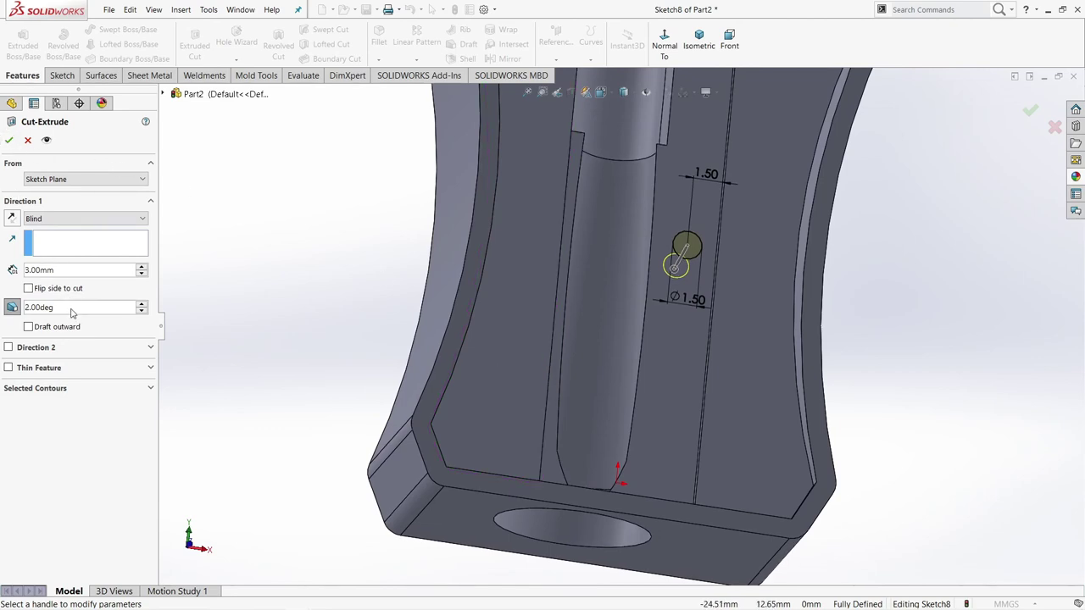
{"action": "type", "text": "1"}
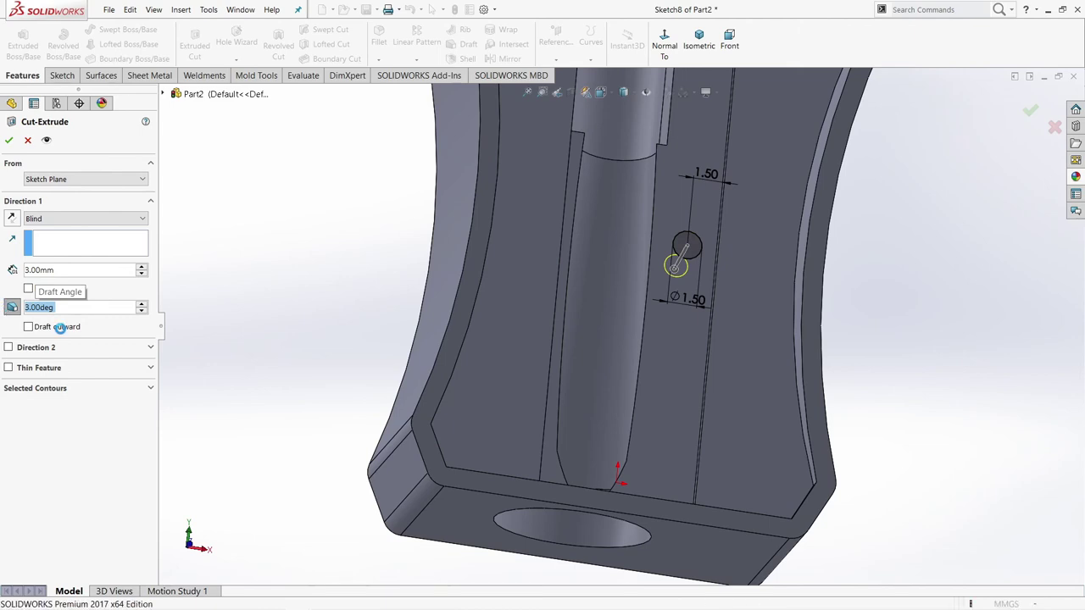
{"action": "key", "text": "Return"}
{"action": "mouse_move", "coordinate": [422, 345]}
{"action": "middle_mouse_down"}
{"action": "mouse_move", "coordinate": [492, 341]}
{"action": "mouse_move", "coordinate": [765, 255]}
{"action": "mouse_move", "coordinate": [702, 236]}
{"action": "middle_mouse_up"}
{"action": "scroll", "coordinate": [644, 255], "scroll_direction": "down", "scroll_amount": 3}
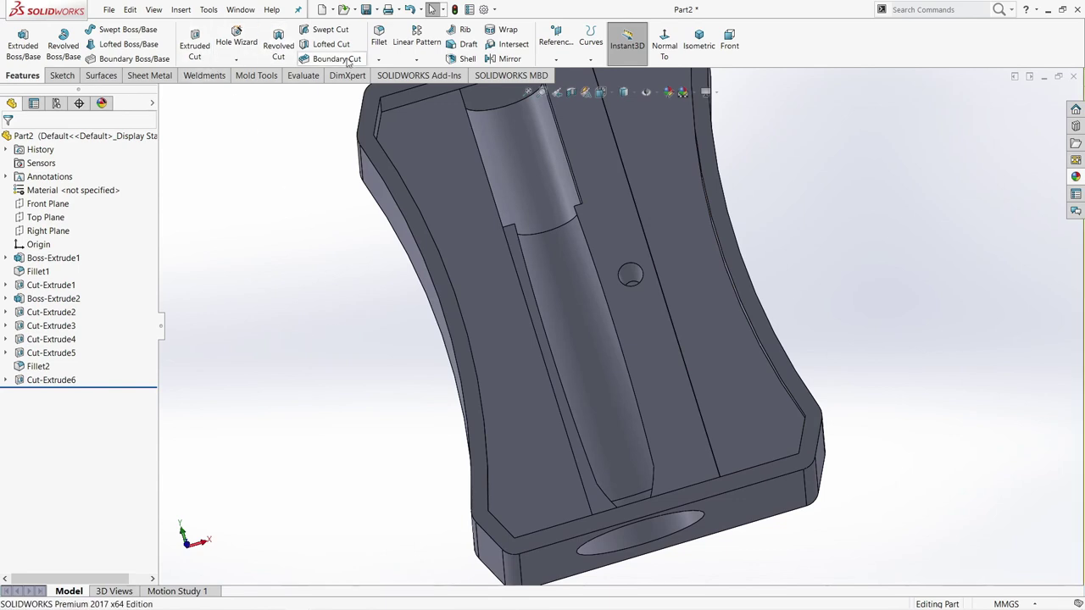
Step: Chamfer the screw hole's rim edge 0.1 mm at 45°
{"action": "left_click", "coordinate": [378, 60]}
{"action": "left_click", "coordinate": [393, 90]}
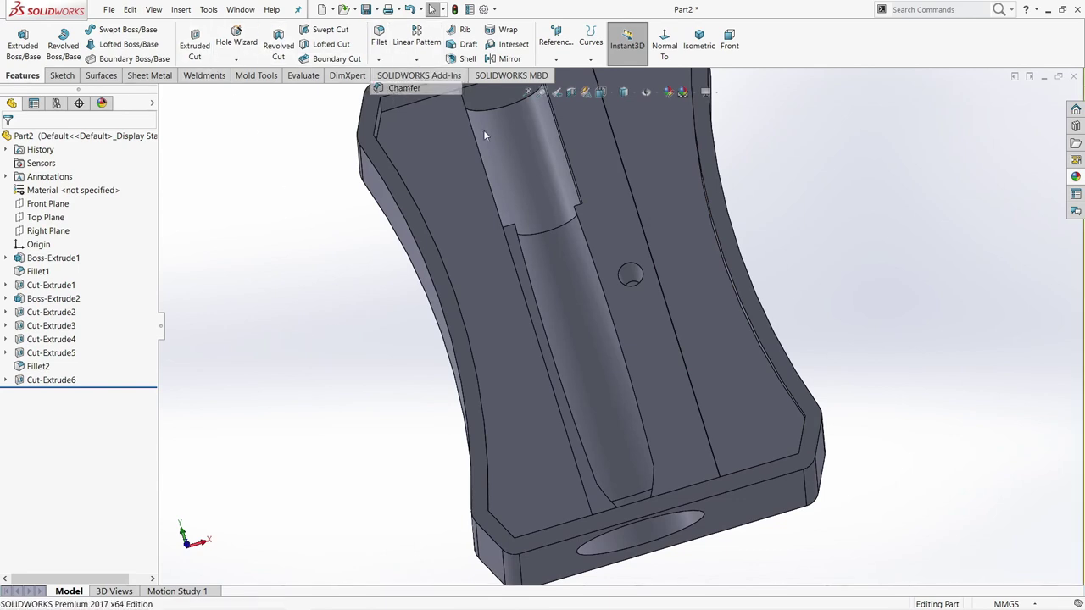
{"action": "left_click", "coordinate": [628, 271]}
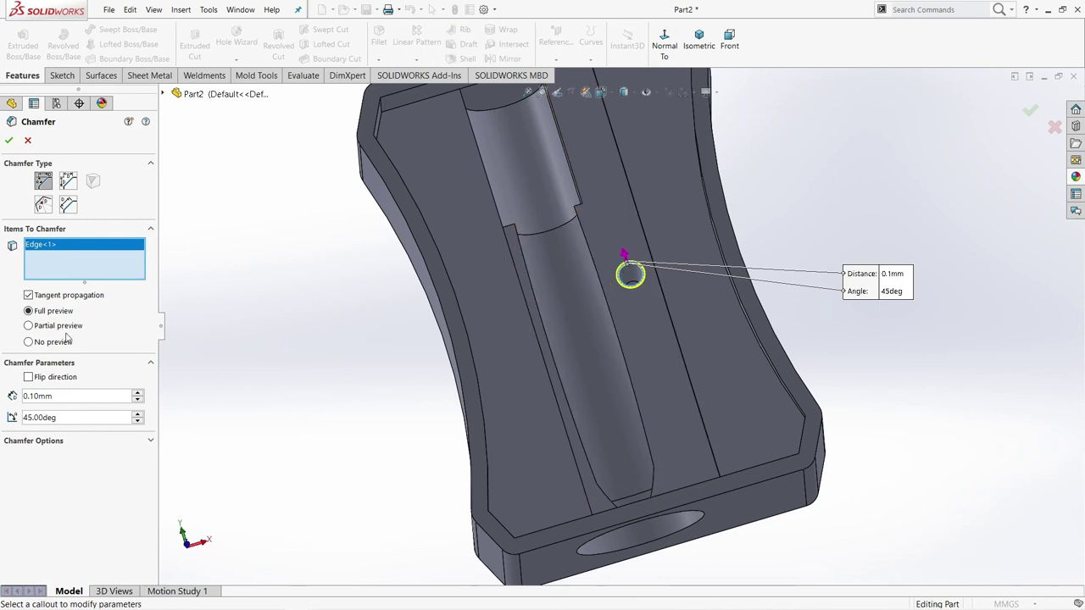
{"action": "left_click", "coordinate": [9, 141]}
{"action": "scroll", "coordinate": [494, 387], "scroll_direction": "up", "scroll_amount": 3}
{"action": "mouse_move", "coordinate": [494, 387]}
{"action": "middle_mouse_down"}
{"action": "mouse_move", "coordinate": [416, 327]}
{"action": "mouse_move", "coordinate": [492, 396]}
{"action": "mouse_move", "coordinate": [542, 353]}
{"action": "middle_mouse_up"}
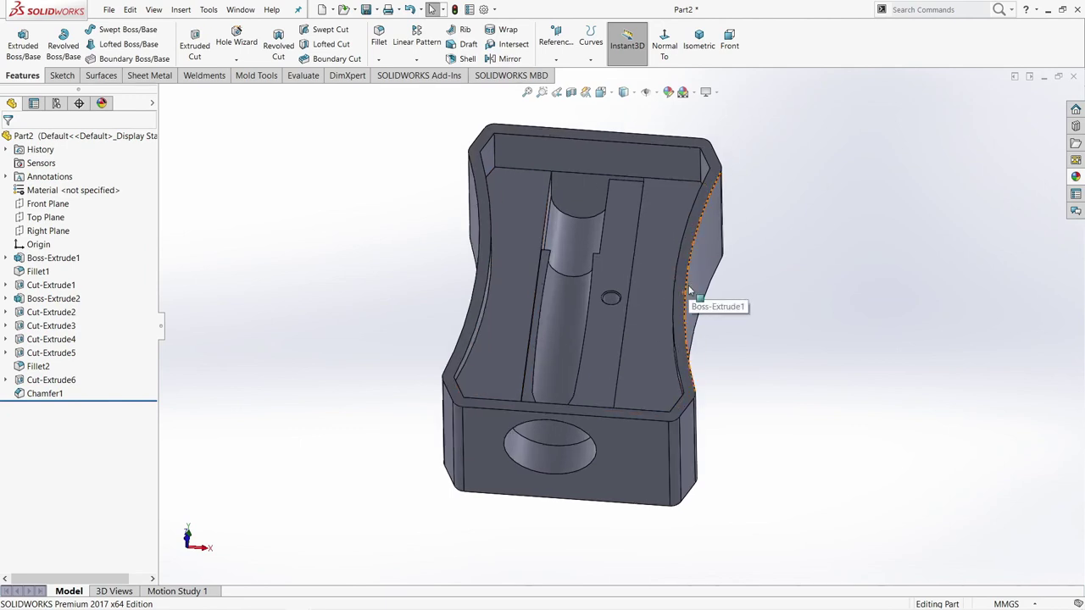
{"action": "scroll", "coordinate": [688, 289], "scroll_direction": "down", "scroll_amount": 2}
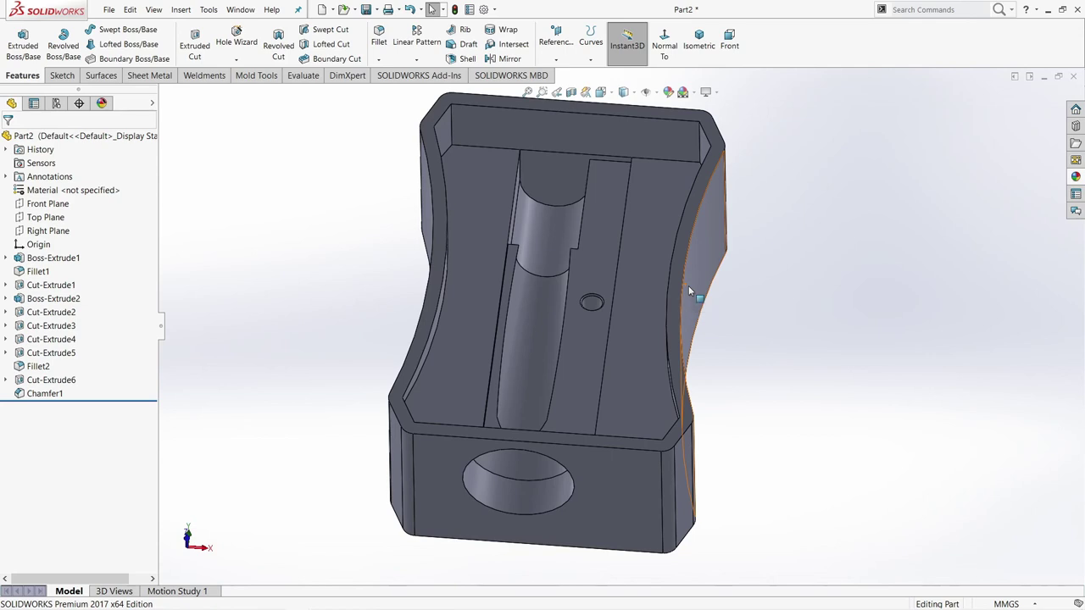
Step: Shell the body to 0.50 mm walls, removing the large flat face
{"action": "left_click", "coordinate": [688, 285]}
{"action": "left_click", "coordinate": [756, 290]}
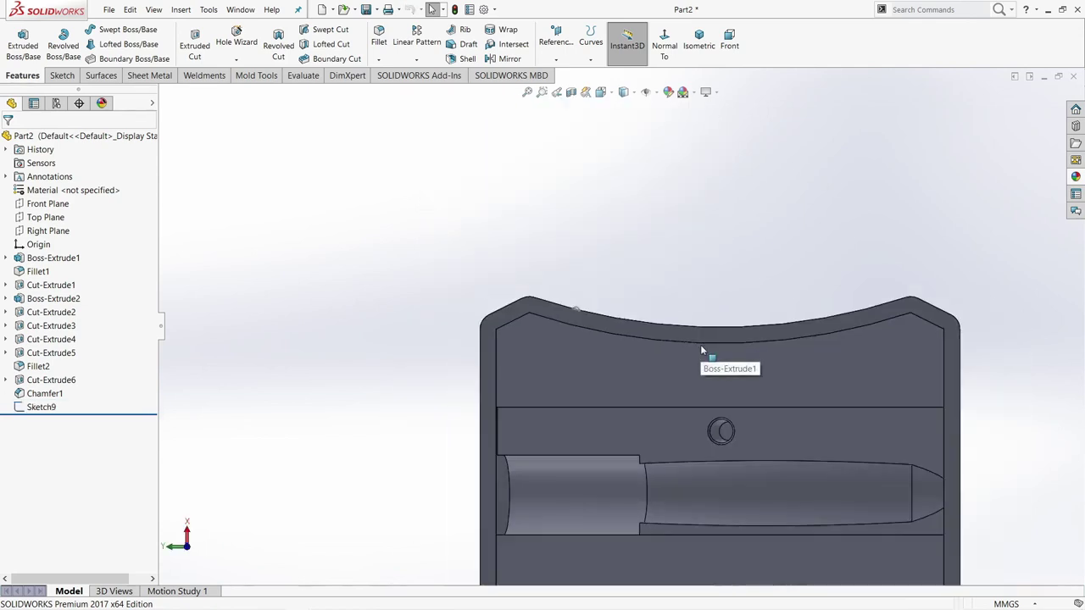
{"action": "scroll", "coordinate": [700, 344], "scroll_direction": "up", "scroll_amount": 2}
{"action": "scroll", "coordinate": [700, 344], "scroll_direction": "up", "scroll_amount": 2}
{"action": "middle_click_drag", "start_coordinate": [842, 373], "coordinate": [649, 409]}
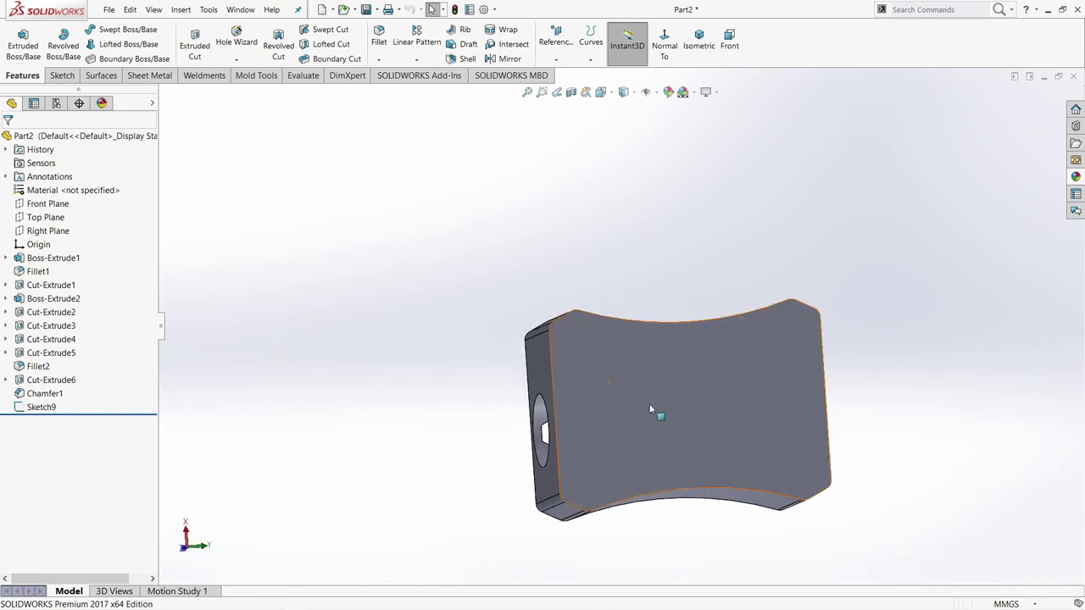
{"action": "left_click", "coordinate": [649, 410]}
{"action": "left_click", "coordinate": [625, 272]}
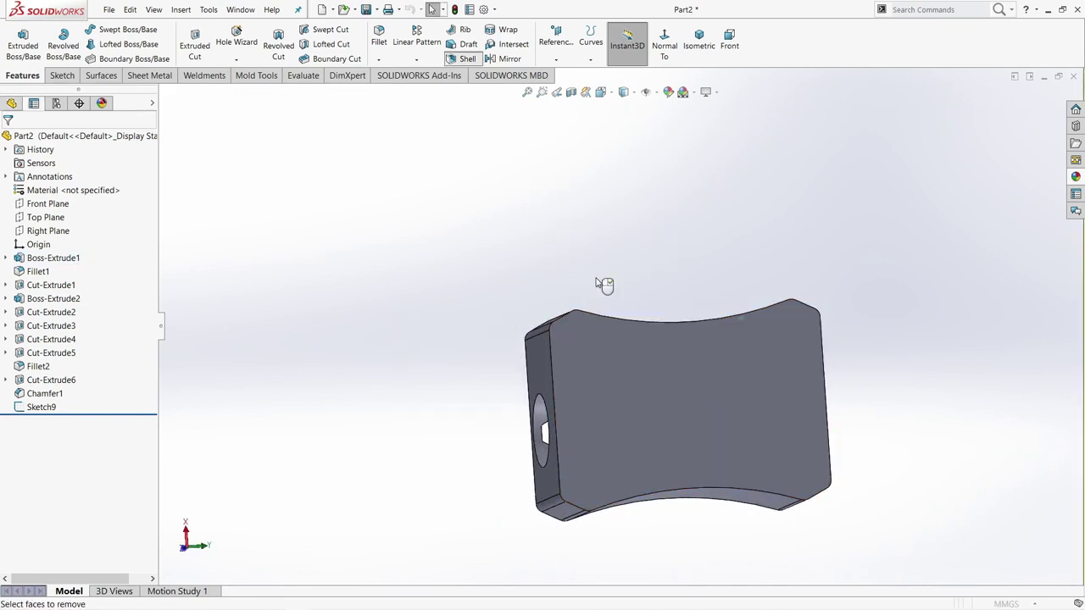
{"action": "left_click", "coordinate": [464, 58]}
{"action": "left_click", "coordinate": [683, 445]}
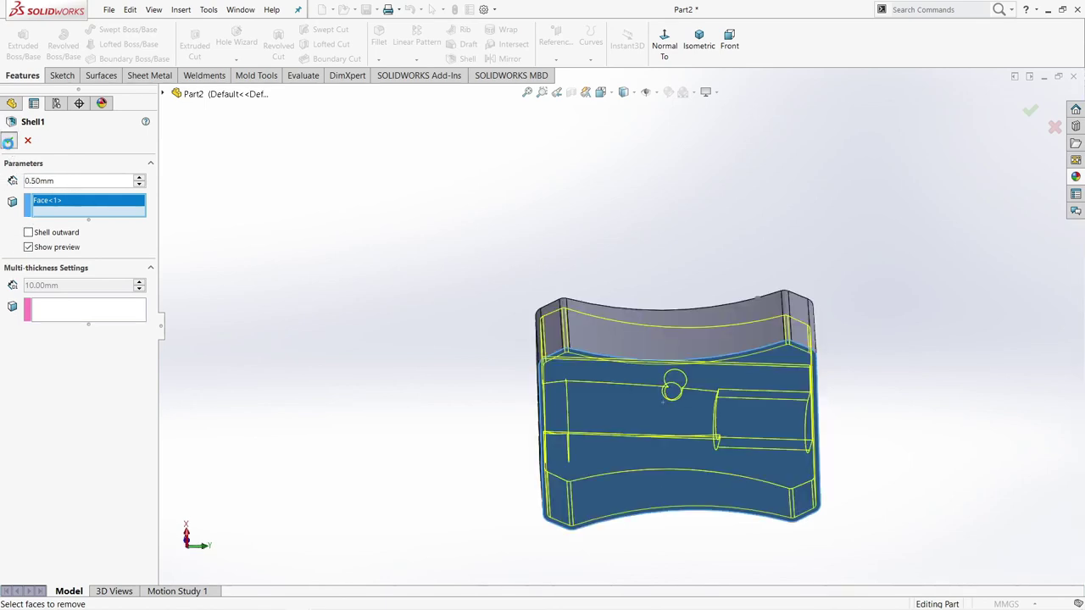
{"action": "key", "text": "Return"}
{"action": "mouse_move", "coordinate": [712, 378]}
{"action": "middle_mouse_down"}
{"action": "mouse_move", "coordinate": [739, 386]}
{"action": "mouse_move", "coordinate": [690, 307]}
{"action": "mouse_move", "coordinate": [758, 311]}
{"action": "middle_mouse_up"}
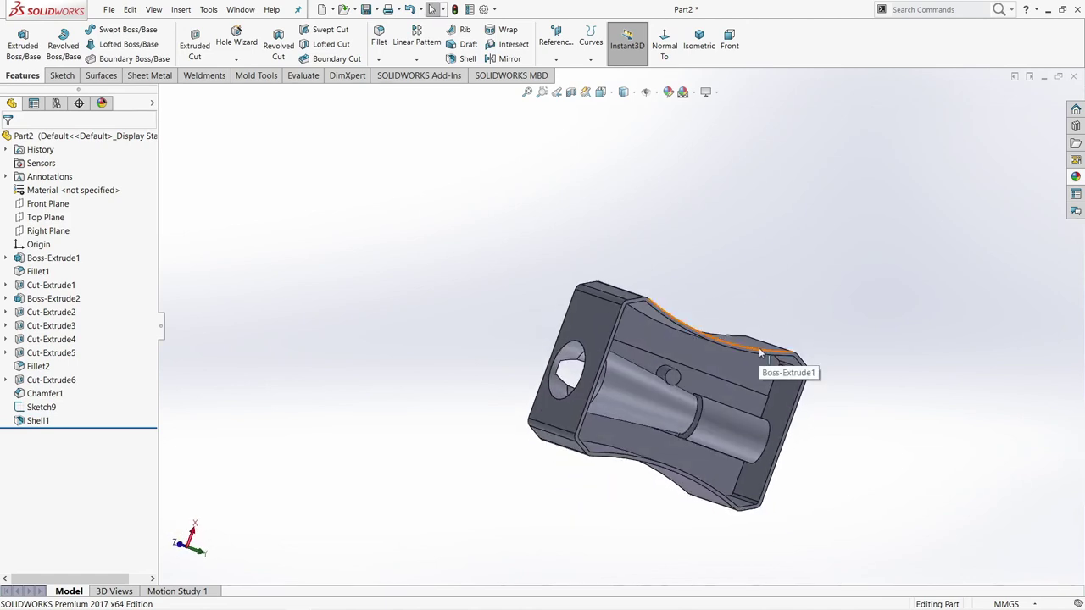
{"action": "mouse_move", "coordinate": [690, 442]}
{"action": "middle_mouse_down"}
{"action": "mouse_move", "coordinate": [670, 393]}
{"action": "mouse_move", "coordinate": [670, 429]}
{"action": "mouse_move", "coordinate": [634, 406]}
{"action": "middle_mouse_up"}
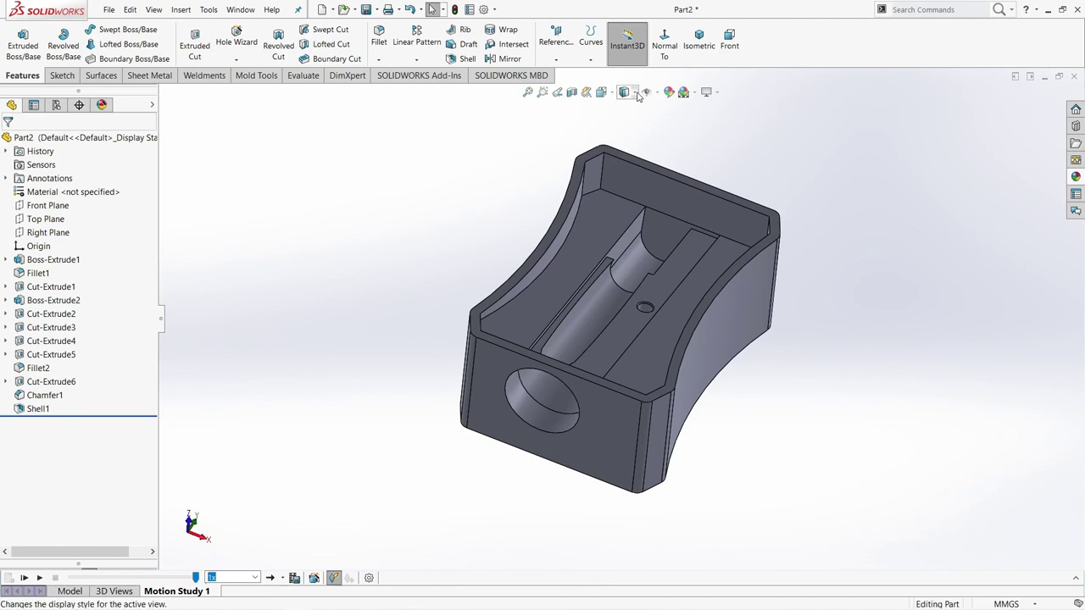
Step: Switch to shaded display and give the part a purple-magenta appearance colour
{"action": "left_click", "coordinate": [638, 97]}
{"action": "left_click", "coordinate": [629, 125]}
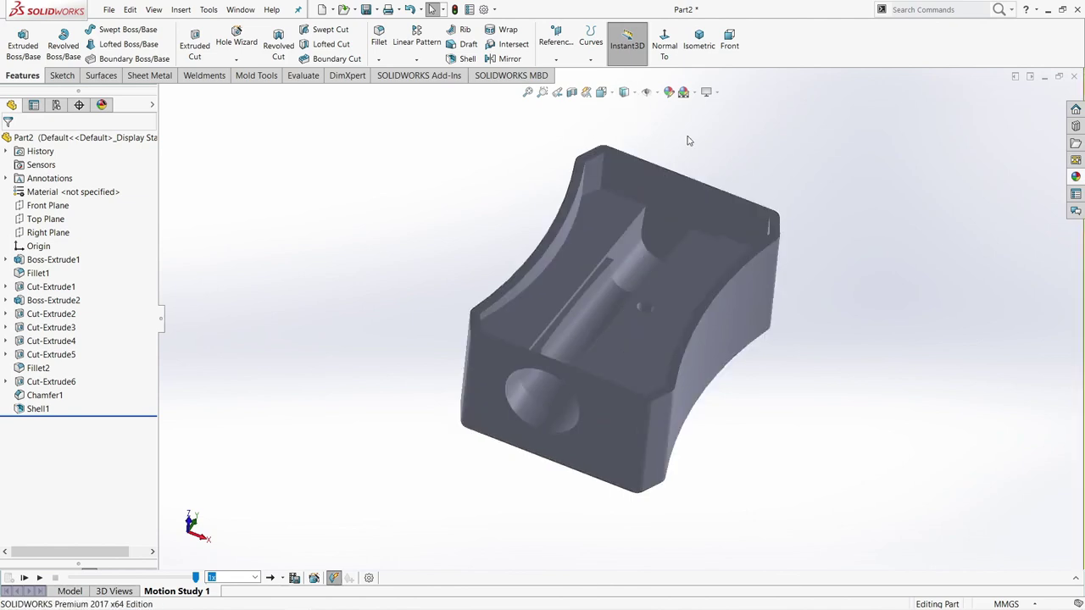
{"action": "left_click", "coordinate": [670, 91]}
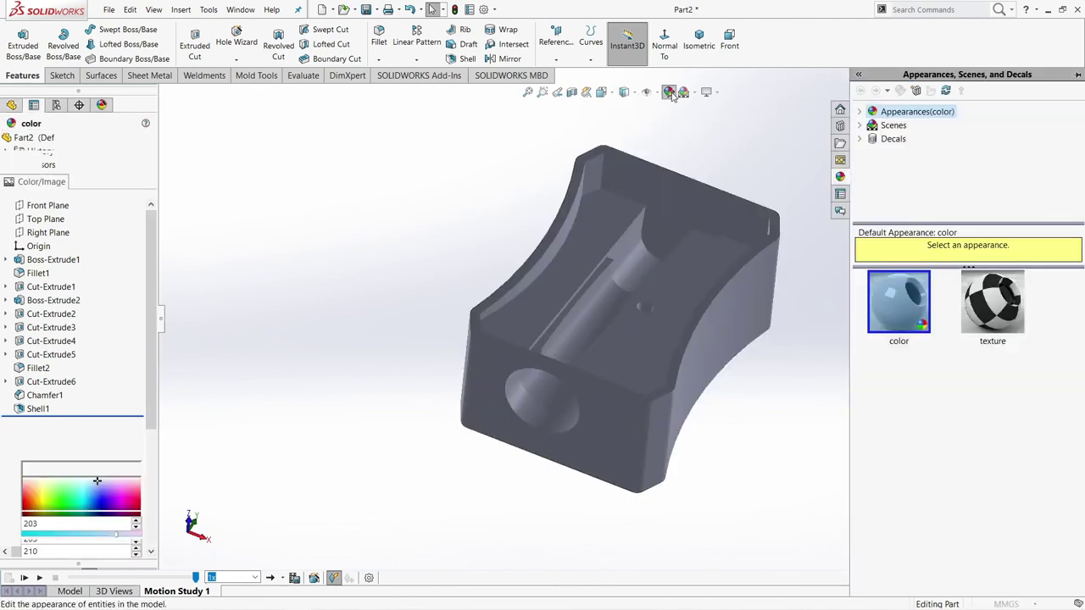
{"action": "left_click", "coordinate": [98, 433]}
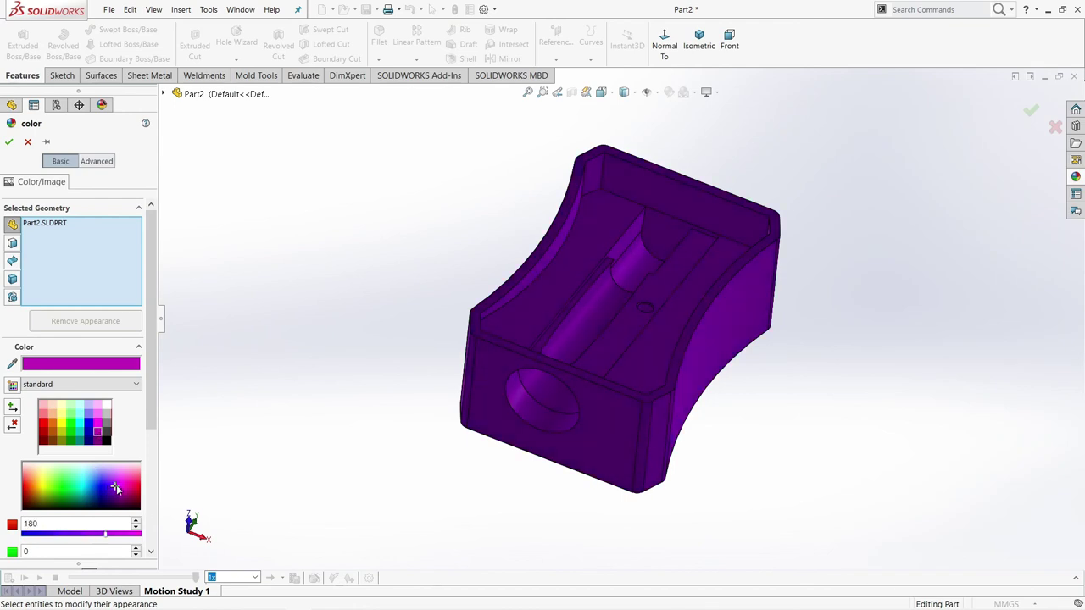
{"action": "left_click_drag", "start_coordinate": [116, 489], "coordinate": [120, 486]}
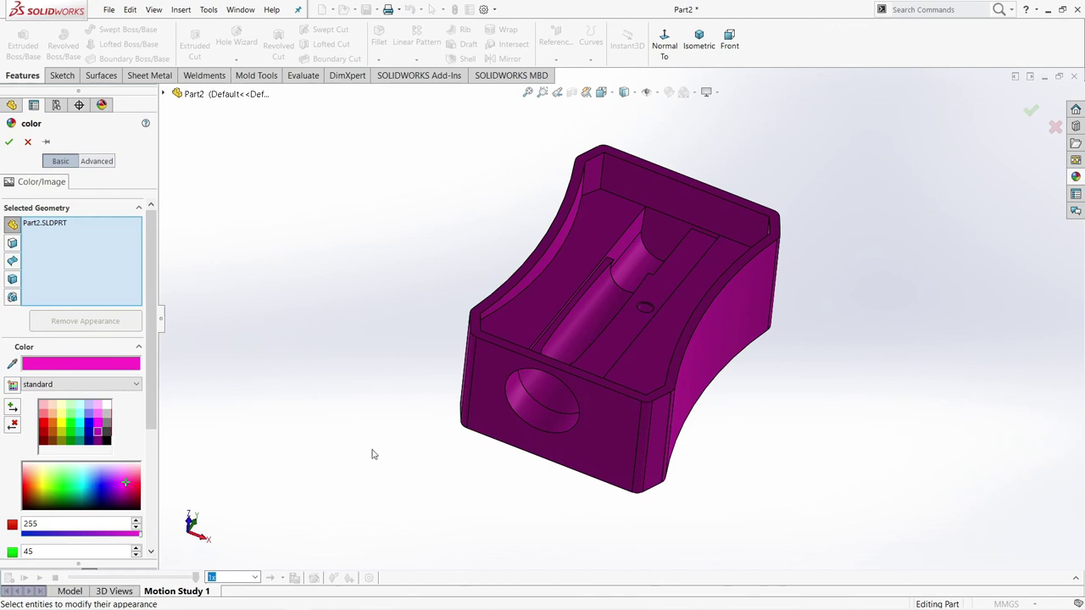
Step: Review the magenta colour from several angles and accept the appearance
{"action": "scroll", "coordinate": [664, 311], "scroll_direction": "down", "scroll_amount": 3}
{"action": "scroll", "coordinate": [664, 310], "scroll_direction": "up", "scroll_amount": 3}
{"action": "mouse_move", "coordinate": [665, 310]}
{"action": "middle_mouse_down"}
{"action": "mouse_move", "coordinate": [716, 326]}
{"action": "mouse_move", "coordinate": [685, 346]}
{"action": "mouse_move", "coordinate": [620, 310]}
{"action": "mouse_move", "coordinate": [631, 305]}
{"action": "middle_mouse_up"}
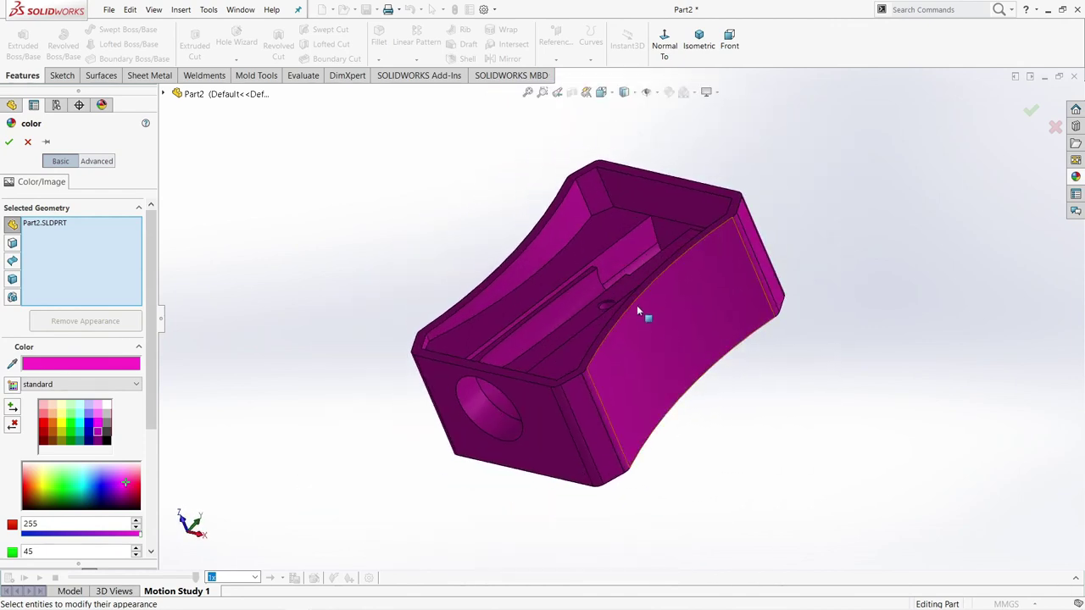
{"action": "scroll", "coordinate": [638, 311], "scroll_direction": "down", "scroll_amount": 2}
{"action": "scroll", "coordinate": [623, 337], "scroll_direction": "up", "scroll_amount": 2}
{"action": "scroll", "coordinate": [624, 342], "scroll_direction": "up", "scroll_amount": 1}
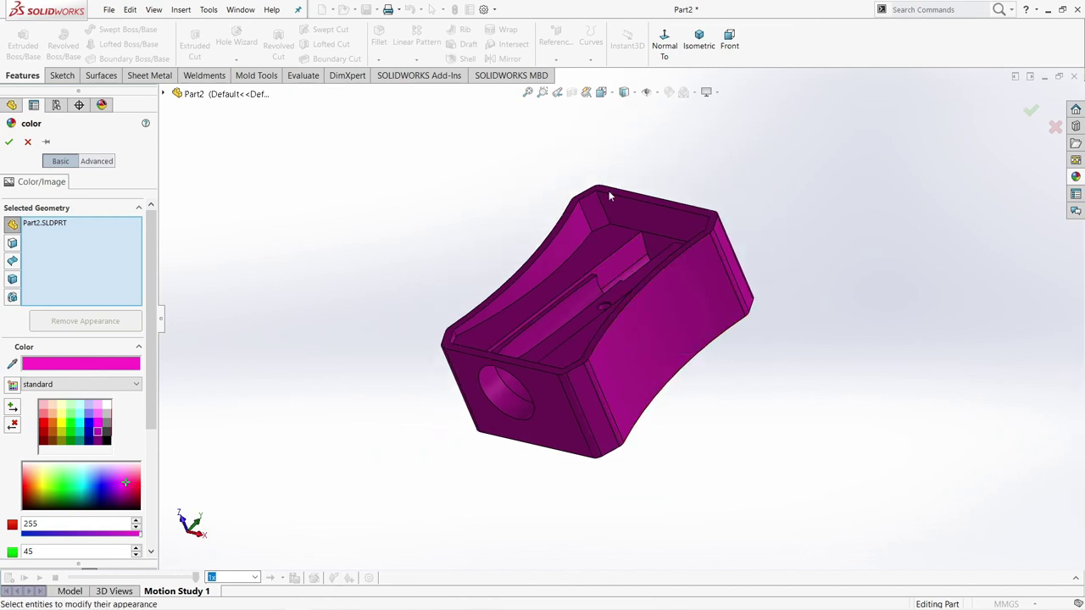
{"action": "scroll", "coordinate": [552, 244], "scroll_direction": "down", "scroll_amount": 2}
{"action": "middle_click_drag", "start_coordinate": [553, 243], "coordinate": [579, 246]}
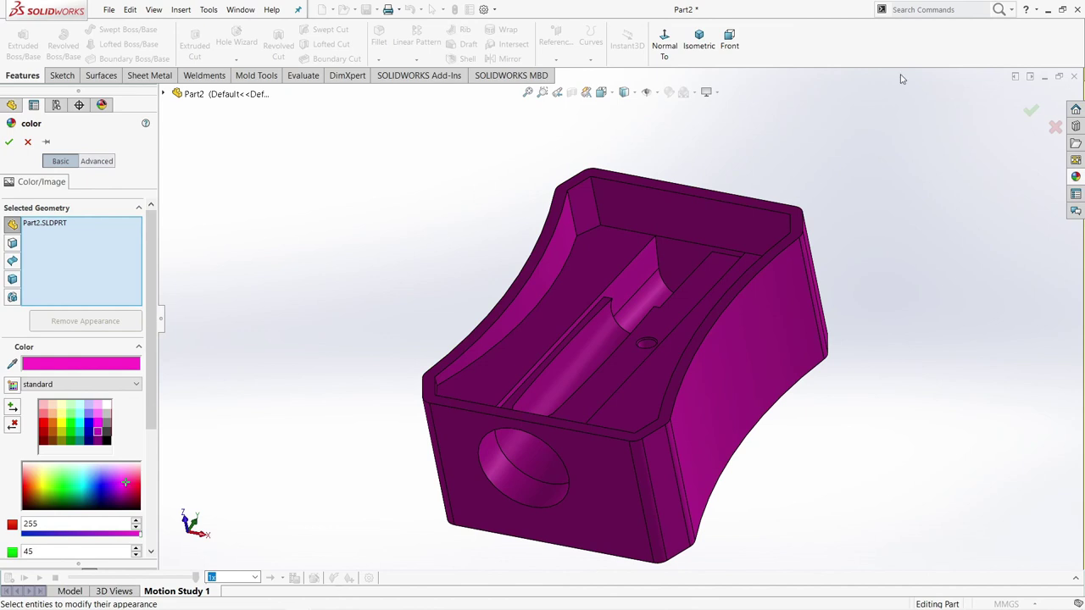
{"action": "left_click", "coordinate": [1032, 110]}
{"action": "middle_click_drag", "start_coordinate": [823, 229], "coordinate": [704, 365]}
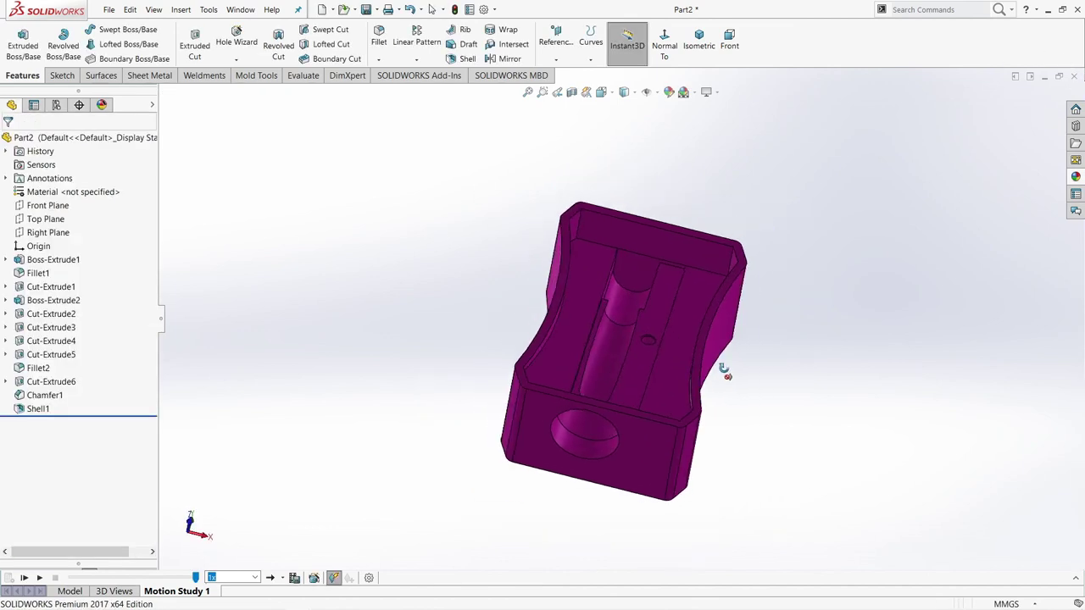
Step: Switch the display to Shaded, then back to Shaded With Edges
{"action": "left_click", "coordinate": [634, 92]}
{"action": "left_click", "coordinate": [631, 127]}
{"action": "left_click", "coordinate": [634, 92]}
{"action": "left_click", "coordinate": [635, 111]}
{"action": "scroll", "coordinate": [661, 207], "scroll_direction": "down", "scroll_amount": 2}
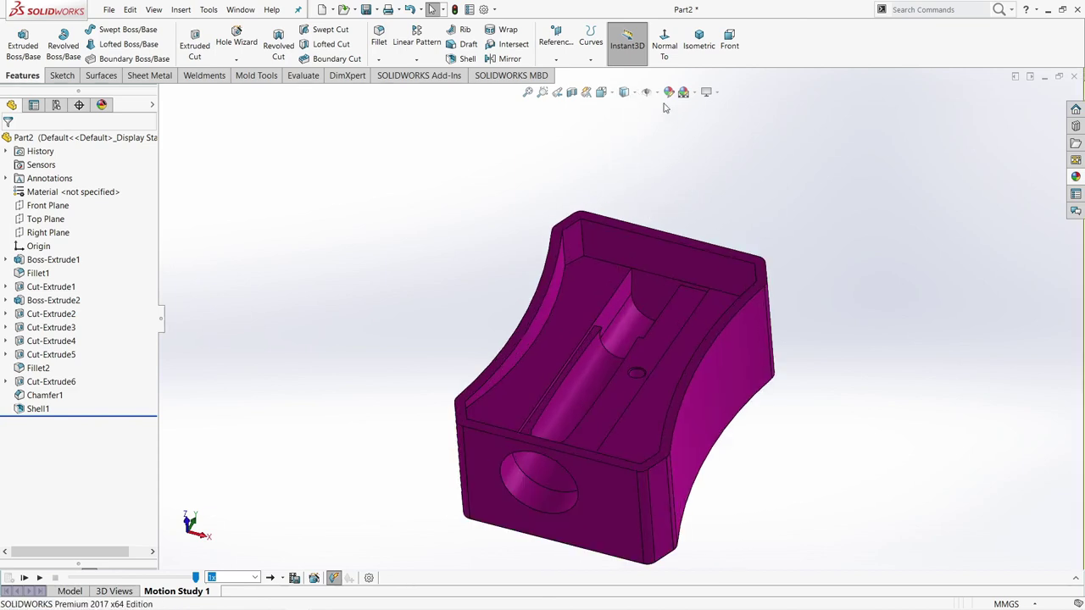
Step: Fillet all 56 edges of the shell feature with a 0.1 mm radius
{"action": "left_click", "coordinate": [379, 38]}
{"action": "type", "text": "0.1"}
{"action": "key", "text": "Return"}
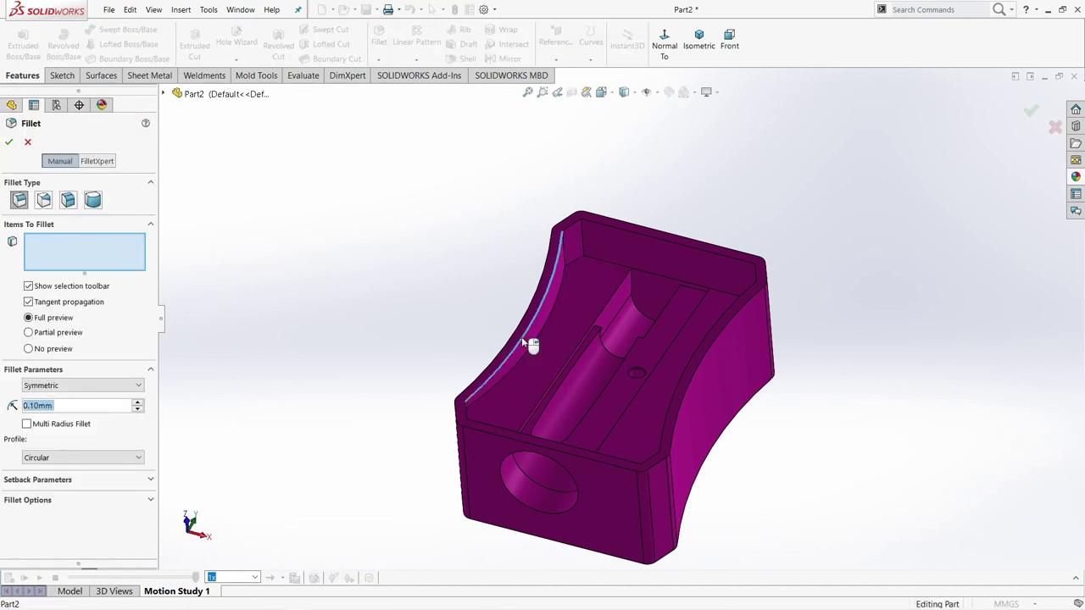
{"action": "left_click", "coordinate": [529, 343]}
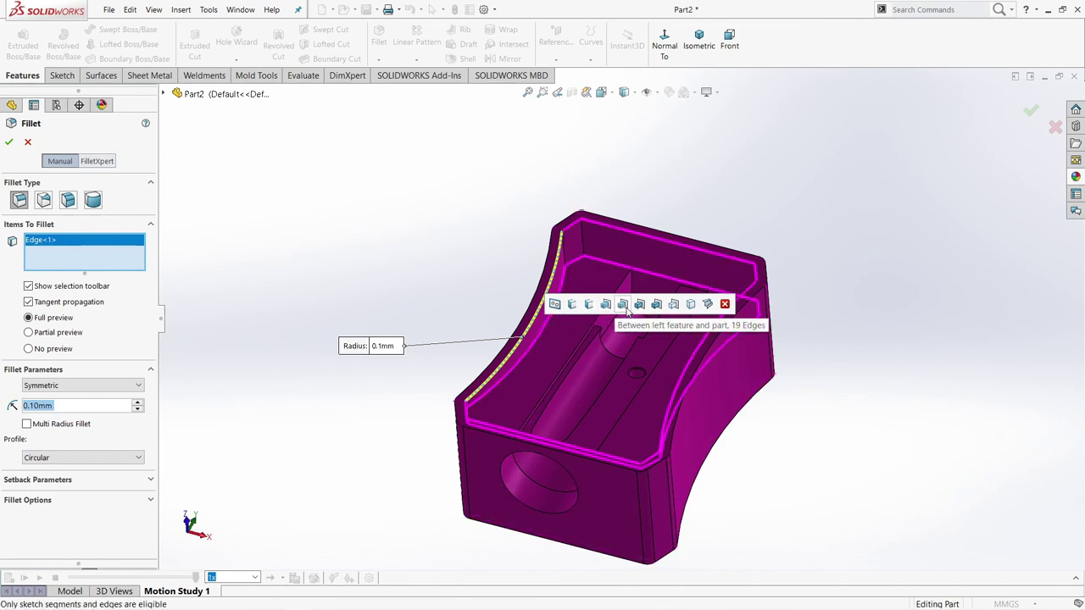
{"action": "left_click", "coordinate": [640, 305]}
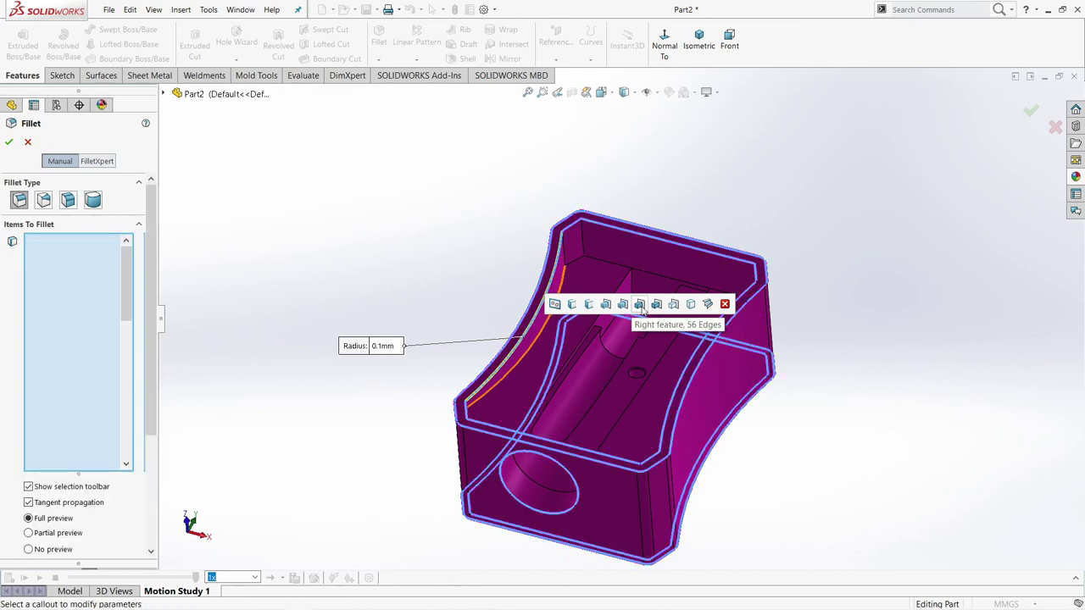
{"action": "mouse_move", "coordinate": [865, 375]}
{"action": "middle_mouse_down"}
{"action": "mouse_move", "coordinate": [913, 277]}
{"action": "mouse_move", "coordinate": [920, 310]}
{"action": "mouse_move", "coordinate": [927, 284]}
{"action": "middle_mouse_up"}
{"action": "left_click", "coordinate": [1029, 110]}
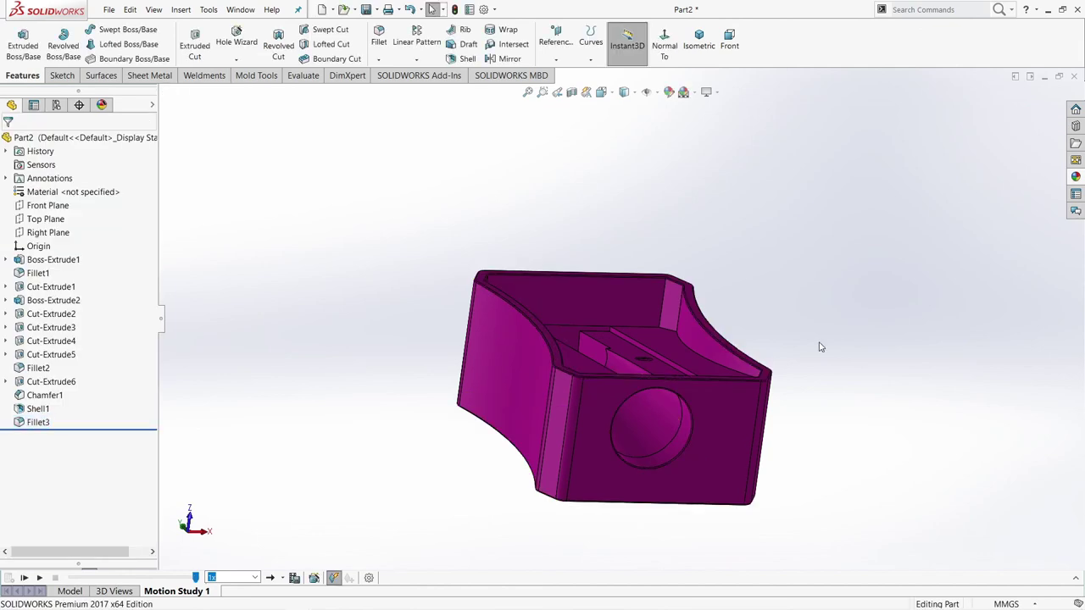
Step: View the fitted sharpener shaded without edges and dismiss the unsaved-document notification
{"action": "middle_click_drag", "start_coordinate": [819, 346], "coordinate": [751, 376]}
{"action": "scroll", "coordinate": [699, 394], "scroll_direction": "down", "scroll_amount": 5}
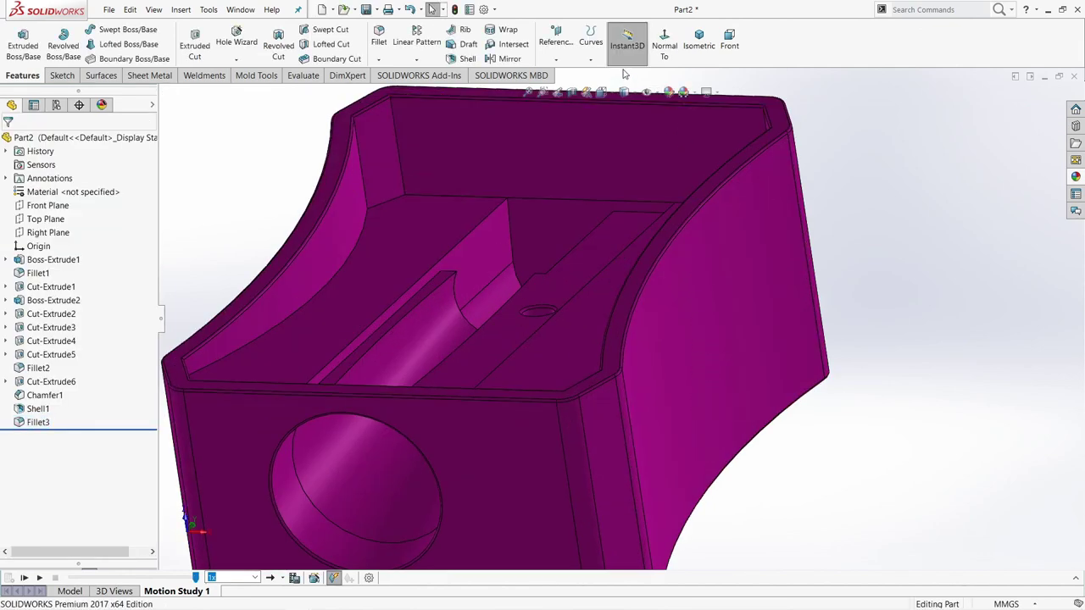
{"action": "key", "text": "f"}
{"action": "left_click", "coordinate": [634, 96]}
{"action": "left_click", "coordinate": [625, 130]}
{"action": "mouse_move", "coordinate": [649, 194]}
{"action": "middle_mouse_down"}
{"action": "mouse_move", "coordinate": [745, 234]}
{"action": "mouse_move", "coordinate": [751, 273]}
{"action": "mouse_move", "coordinate": [719, 302]}
{"action": "mouse_move", "coordinate": [612, 310]}
{"action": "mouse_move", "coordinate": [633, 344]}
{"action": "mouse_move", "coordinate": [582, 331]}
{"action": "middle_mouse_up"}
{"action": "left_click", "coordinate": [1075, 513]}
Step: Restore the starting orientation in Shaded With Edges and run the motion study animation
{"action": "mouse_move", "coordinate": [760, 388]}
{"action": "middle_mouse_down"}
{"action": "mouse_move", "coordinate": [634, 368]}
{"action": "mouse_move", "coordinate": [694, 371]}
{"action": "middle_mouse_up"}
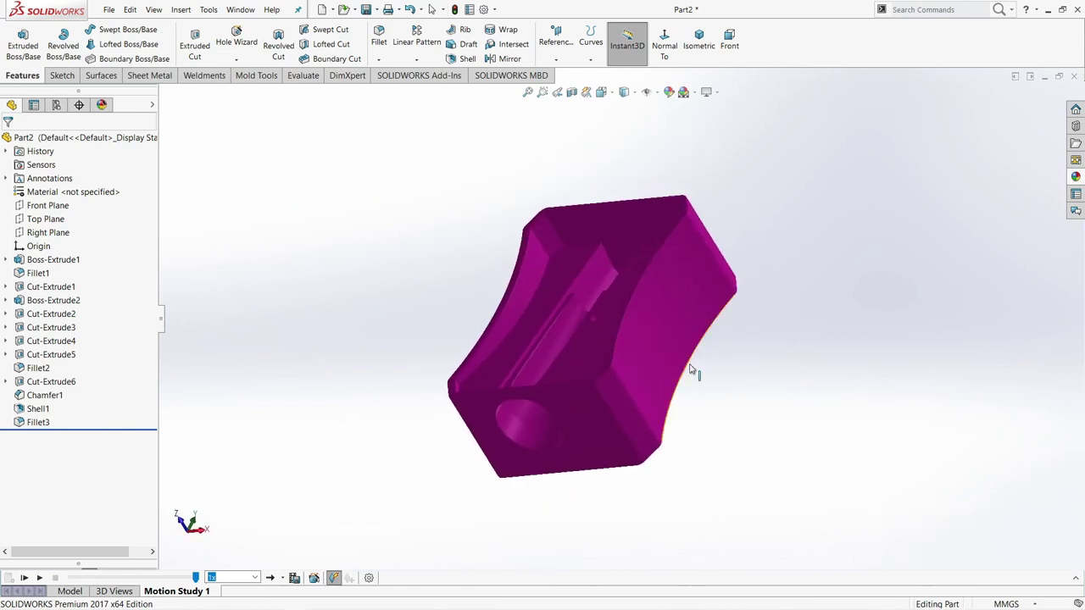
{"action": "left_click", "coordinate": [40, 577]}
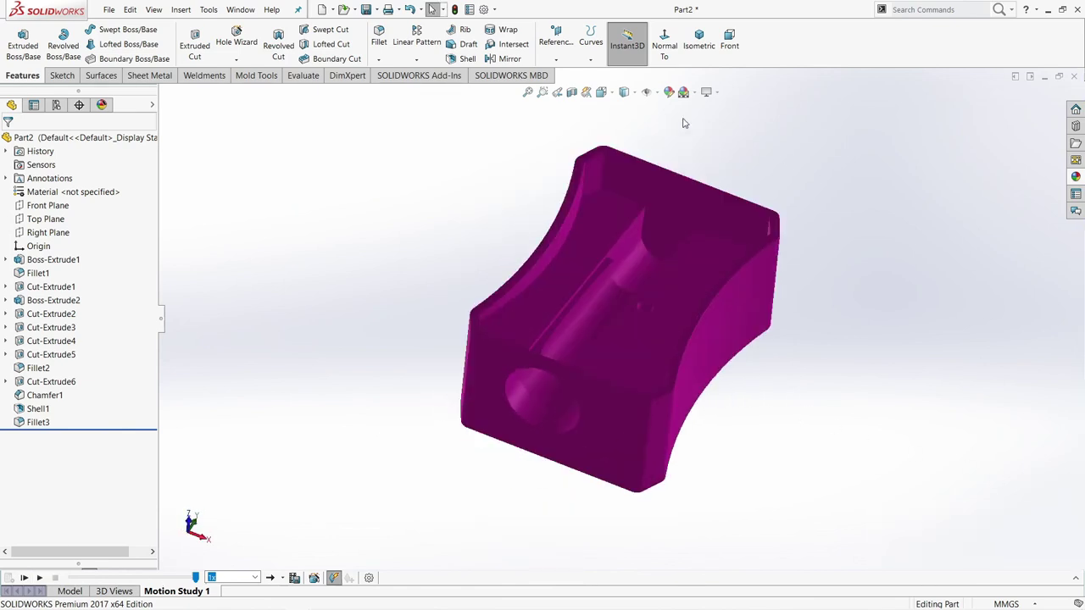
{"action": "left_click", "coordinate": [625, 91]}
{"action": "left_click", "coordinate": [628, 111]}
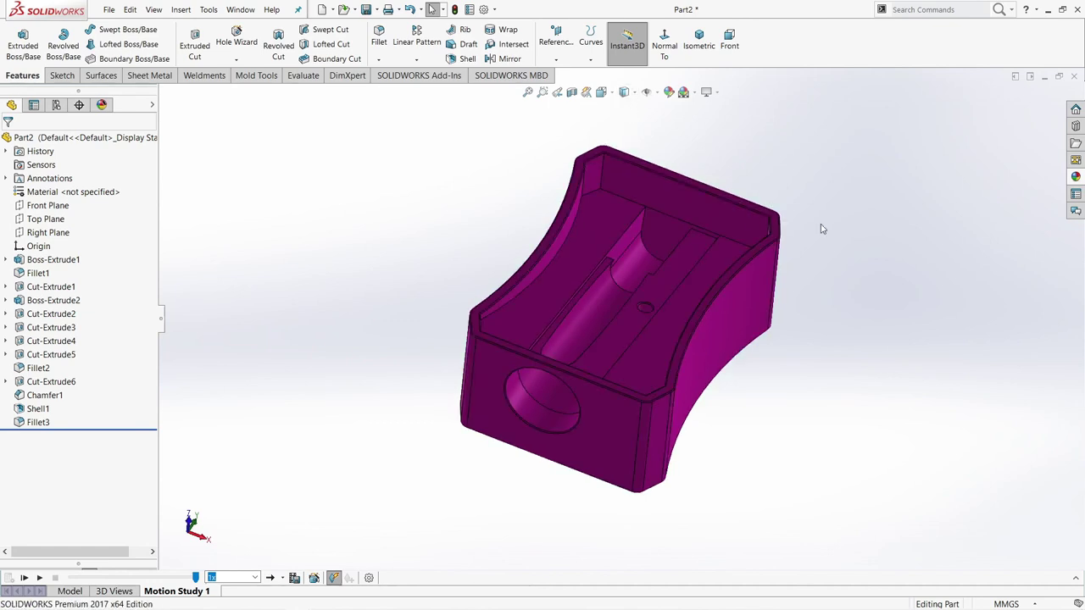
{"action": "left_click", "coordinate": [30, 577]}
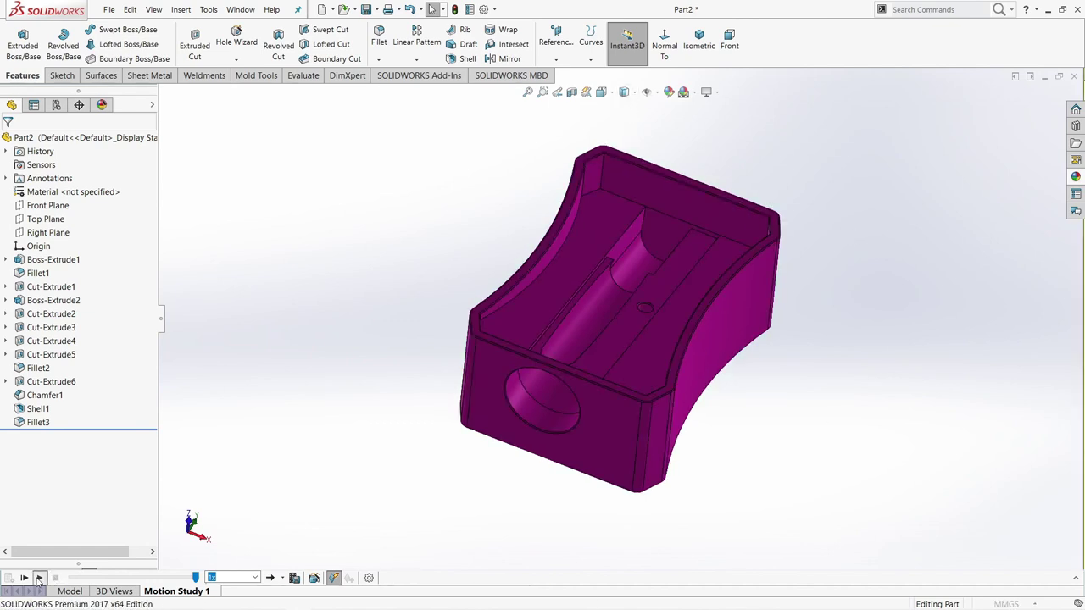